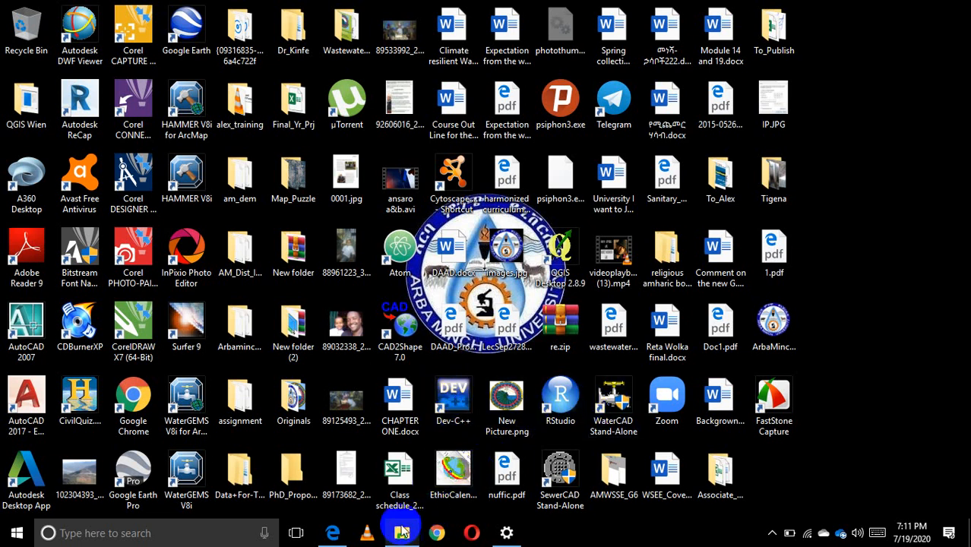
Look through the programs installed in the ArcGIS program group.
mouse_move(404, 533)
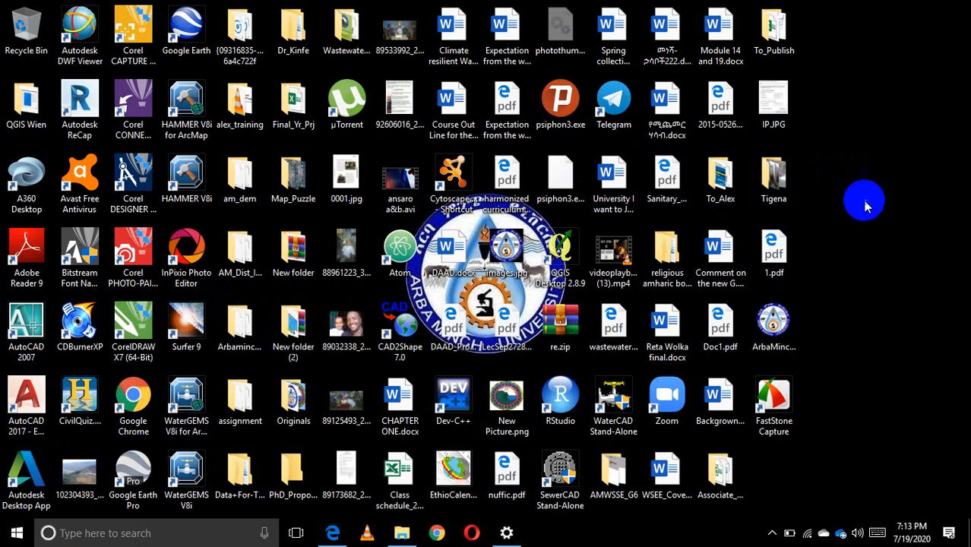
click(16, 534)
scroll(104, 364, down, 6)
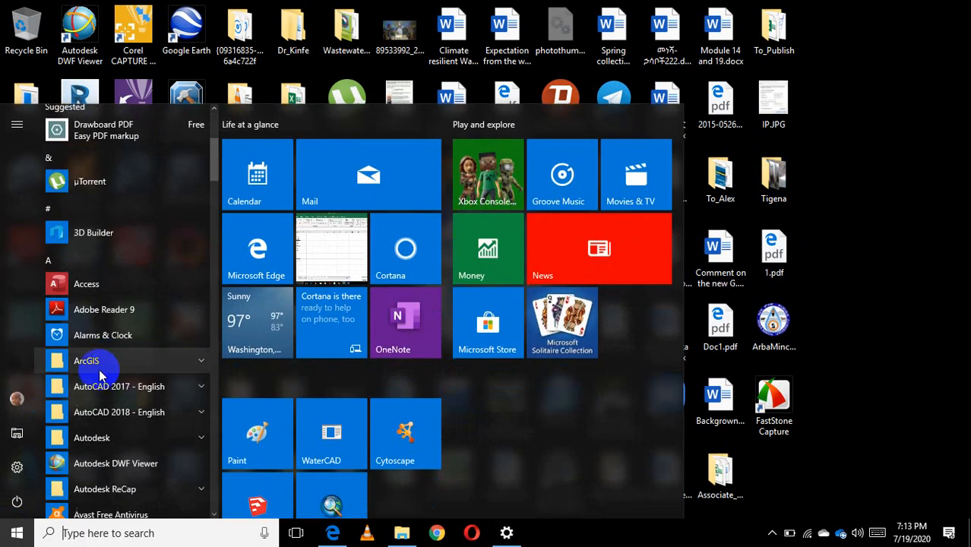
click(95, 175)
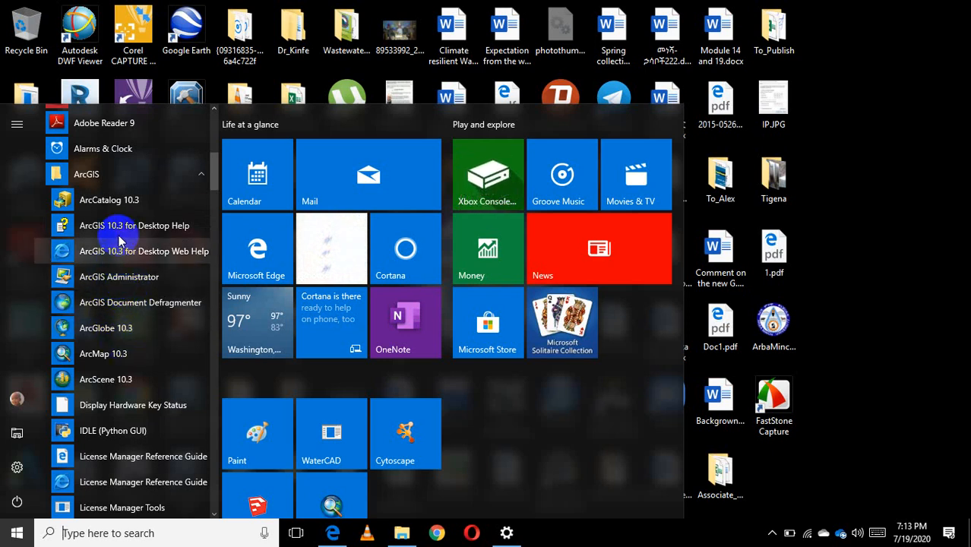
click(63, 175)
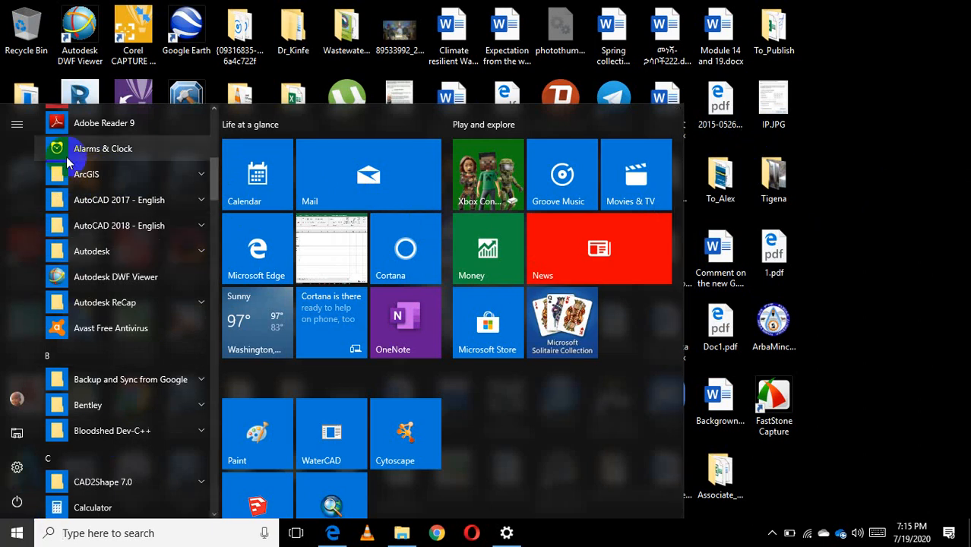
Launch ArcMap 10.3 from the ArcGIS program group.
click(16, 532)
click(17, 531)
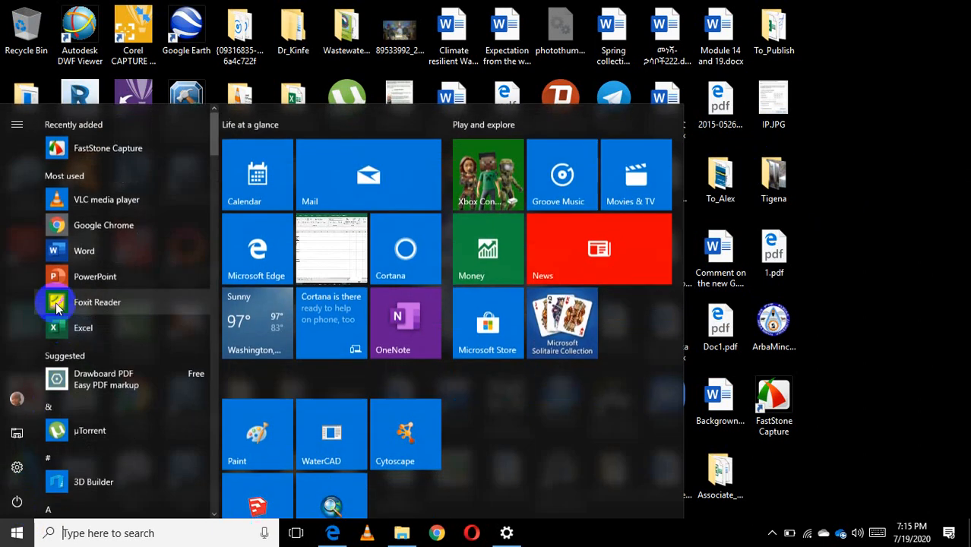
scroll(82, 247, down, 5)
click(84, 238)
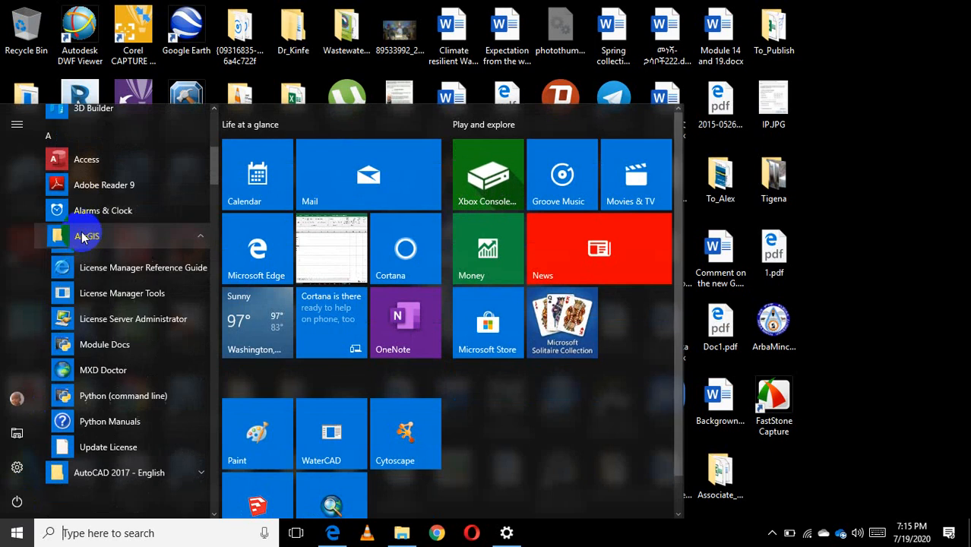
scroll(82, 243, down, 3)
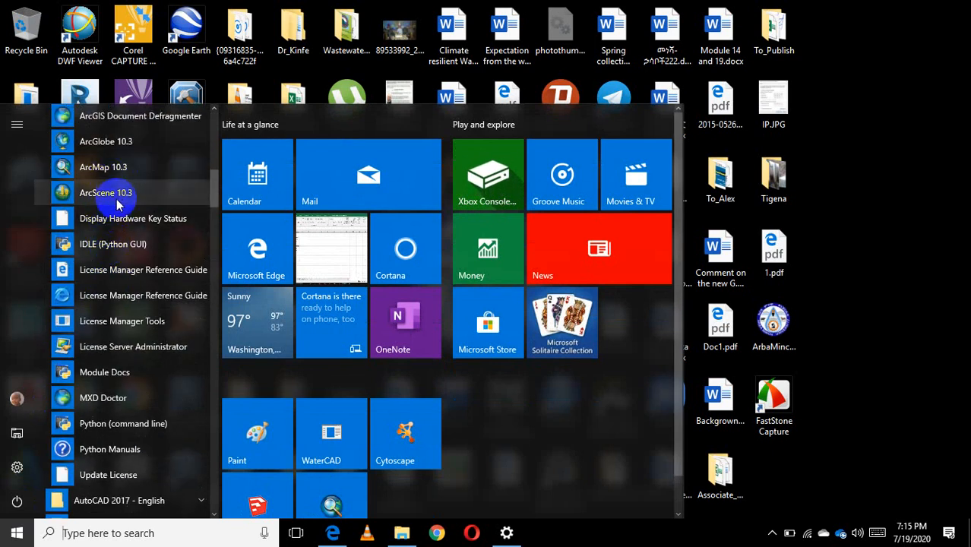
click(118, 167)
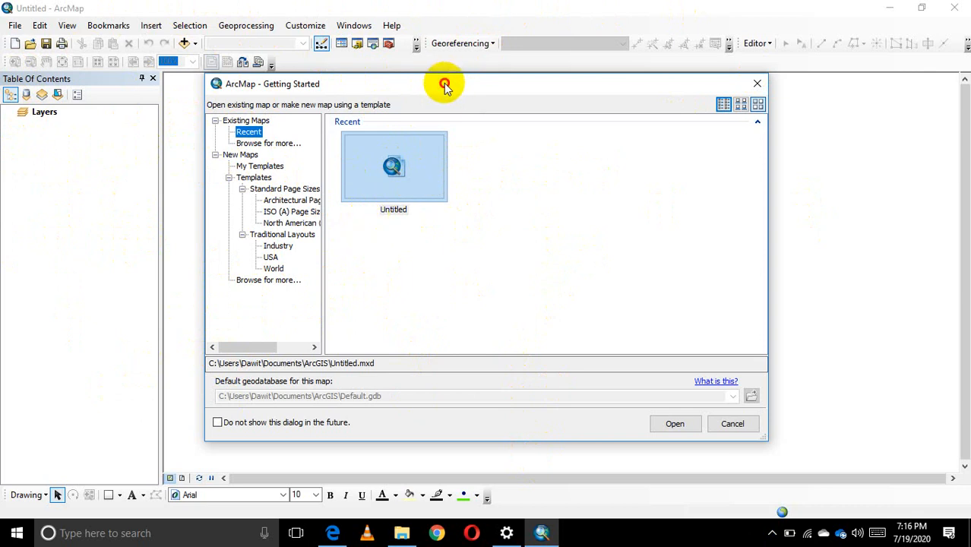
Dismiss the Getting Started dialog without opening an existing map or template, keeping the blank untitled map.
mouse_move(445, 85)
mouse_down()
mouse_move(473, 105)
mouse_move(493, 99)
mouse_move(412, 84)
mouse_move(434, 96)
mouse_move(448, 87)
mouse_move(416, 91)
mouse_move(446, 100)
mouse_up()
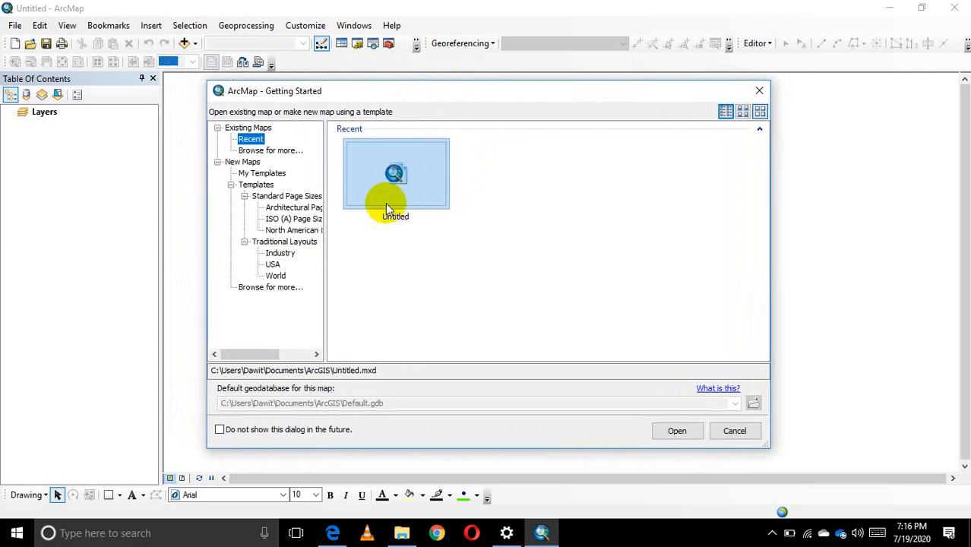
mouse_move(462, 96)
mouse_down()
mouse_move(560, 107)
mouse_move(449, 101)
mouse_up()
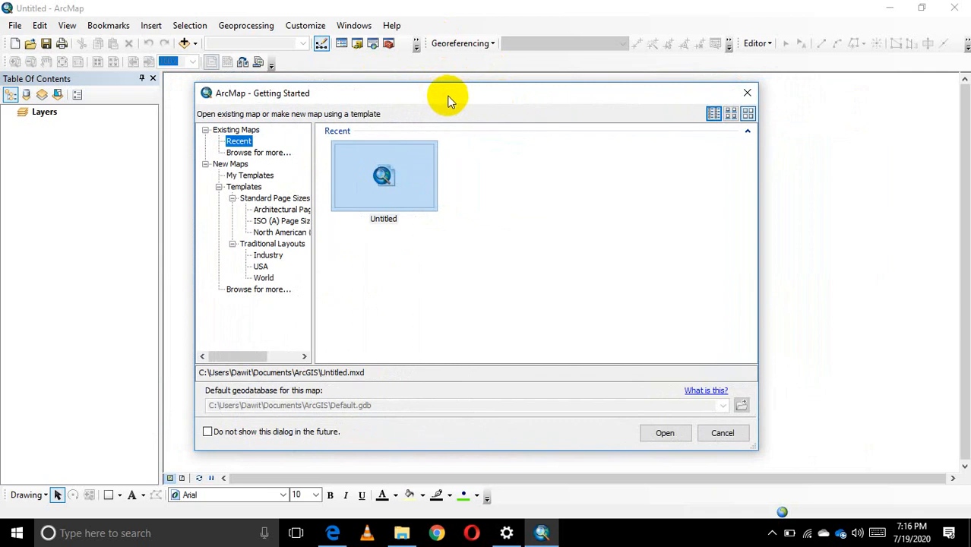
click(564, 189)
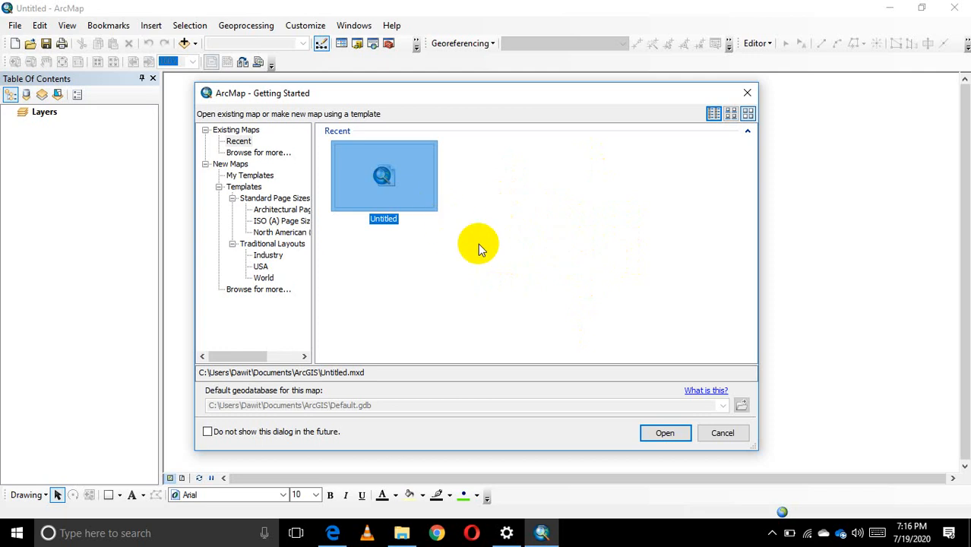
click(567, 220)
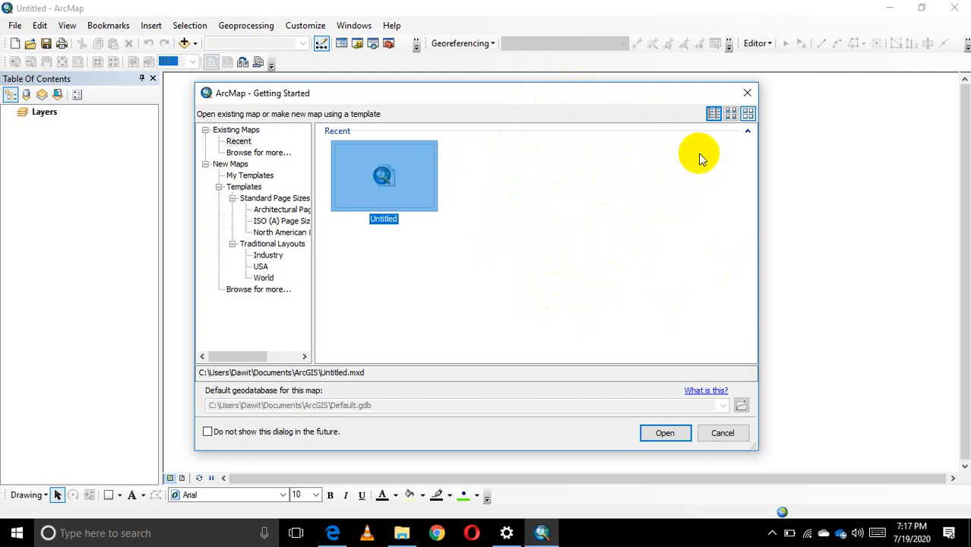
click(749, 95)
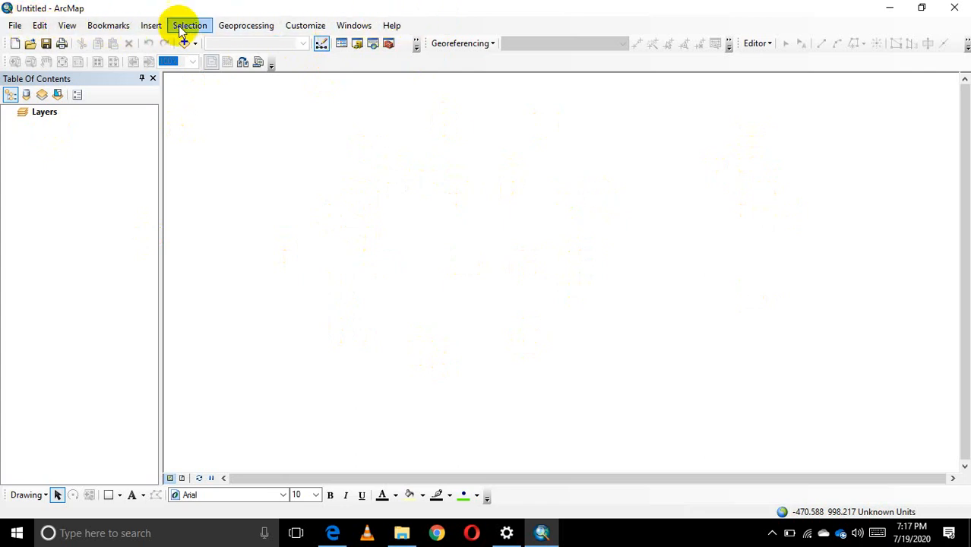
click(16, 28)
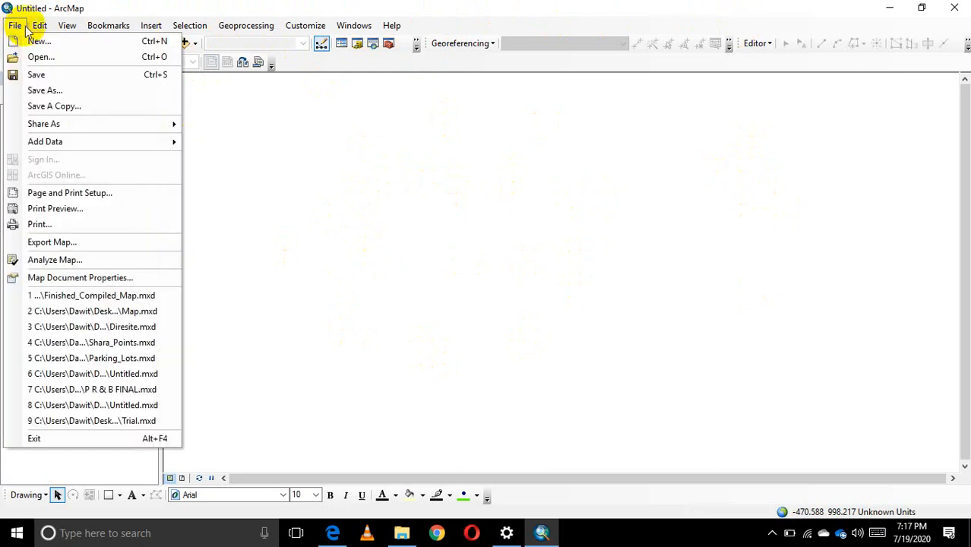
click(16, 27)
click(91, 31)
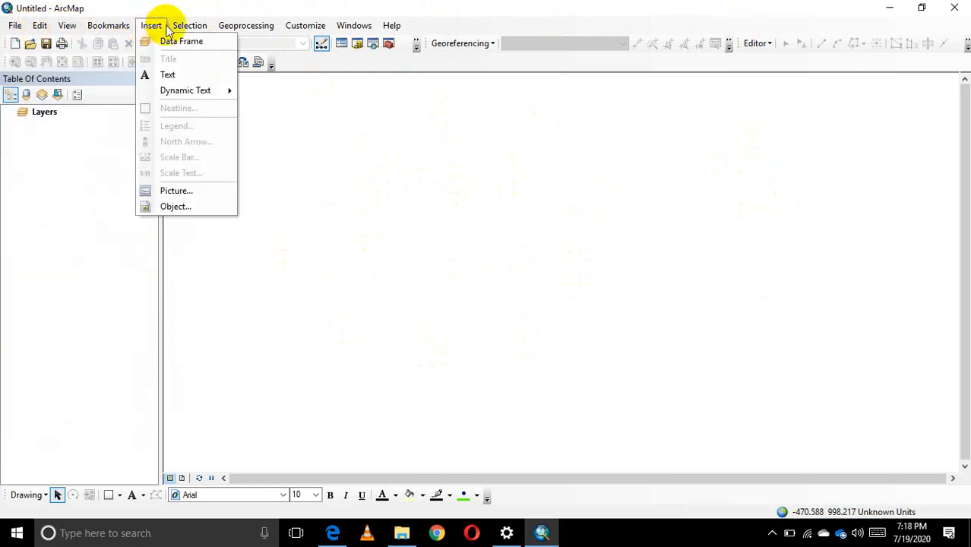
mouse_move(221, 29)
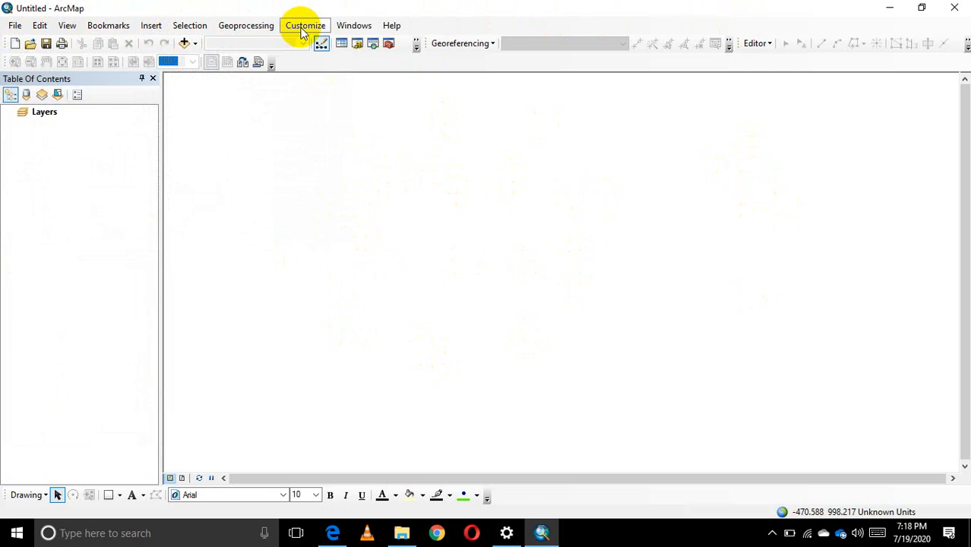
mouse_move(382, 29)
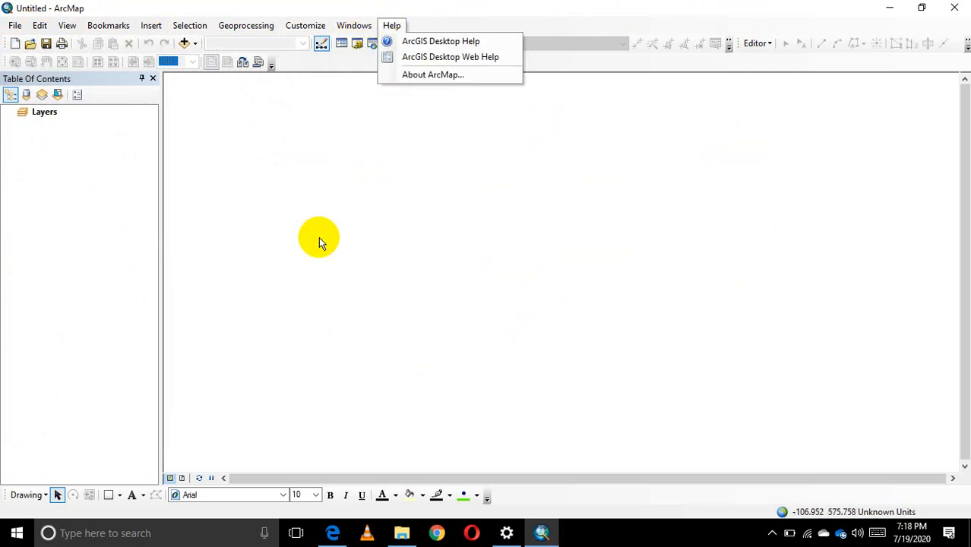
click(404, 226)
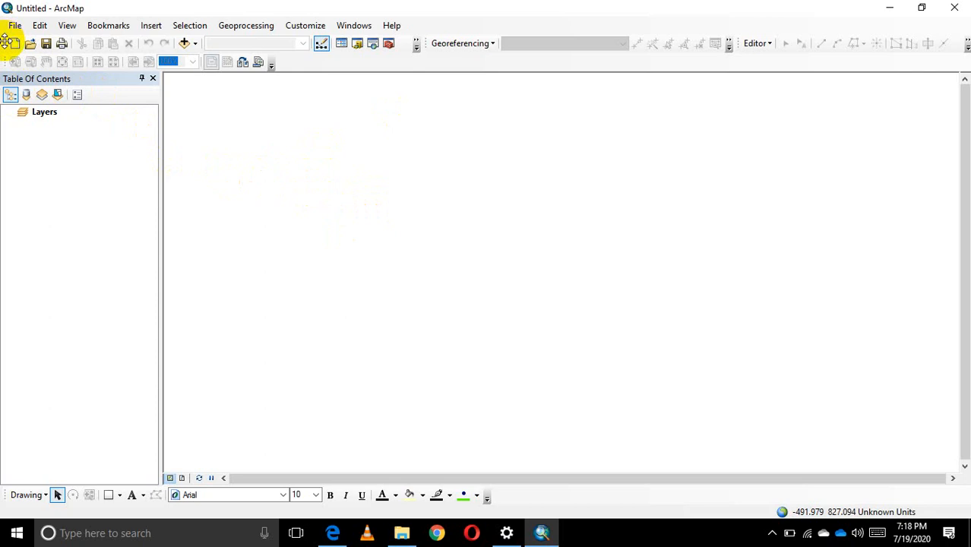
Float the Standard toolbar over the map area, examine its Add Data tool, and dock the toolbar back below the main menu.
drag(5, 42, 241, 134)
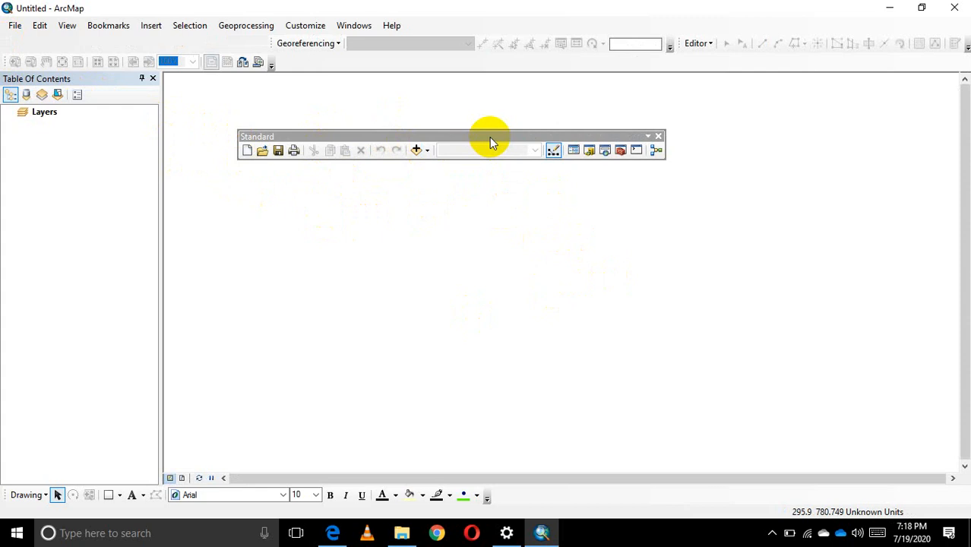
drag(489, 139, 488, 152)
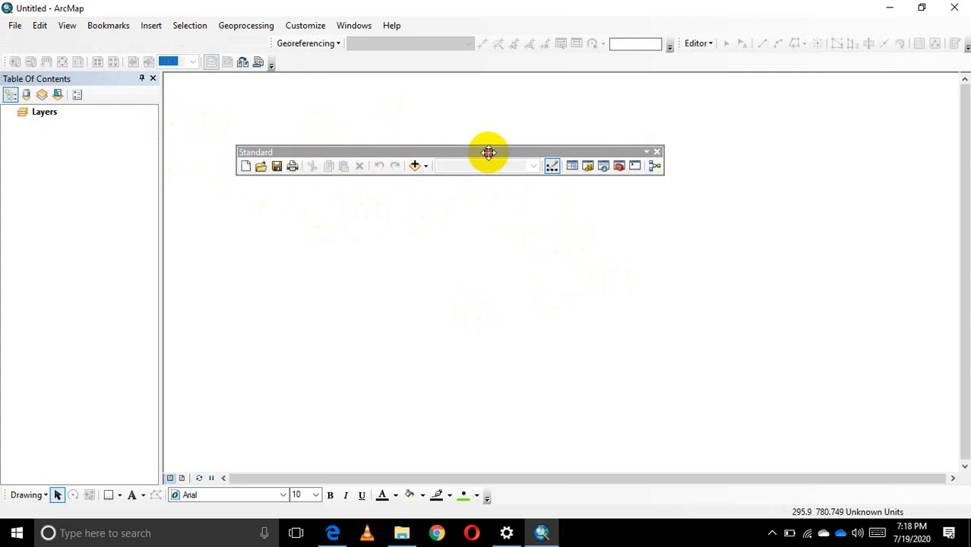
drag(488, 153, 466, 159)
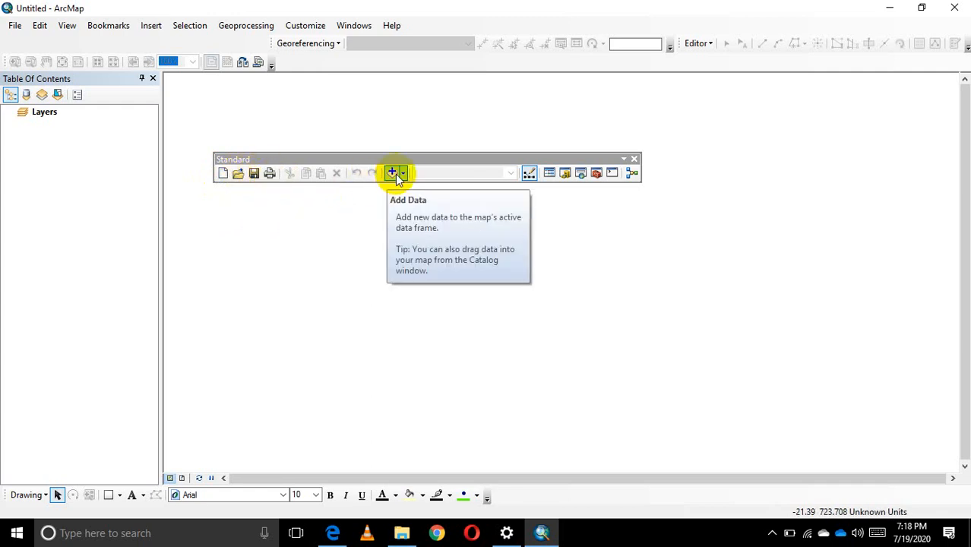
drag(481, 156, 228, 44)
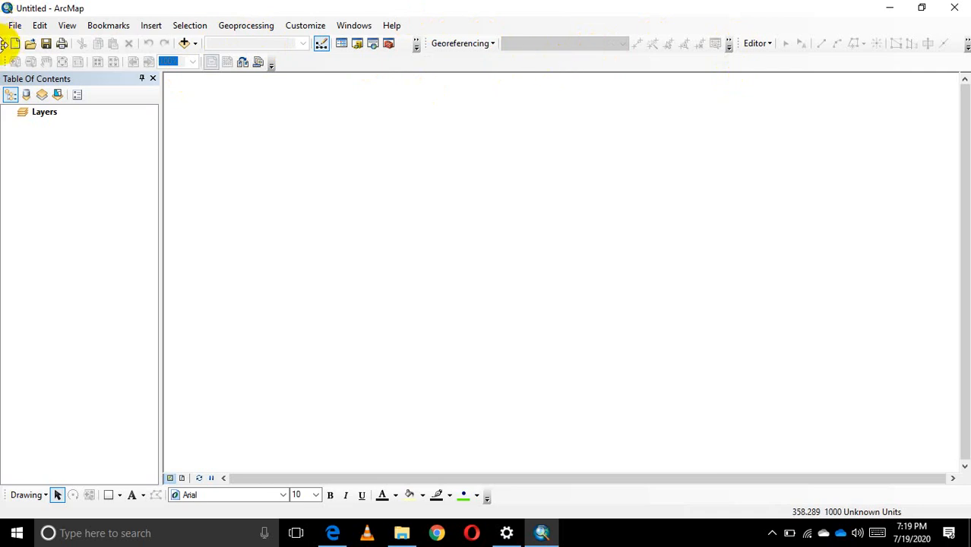
Undock and close the Standard, Georeferencing, Editor and Layout toolbars.
drag(4, 44, 299, 159)
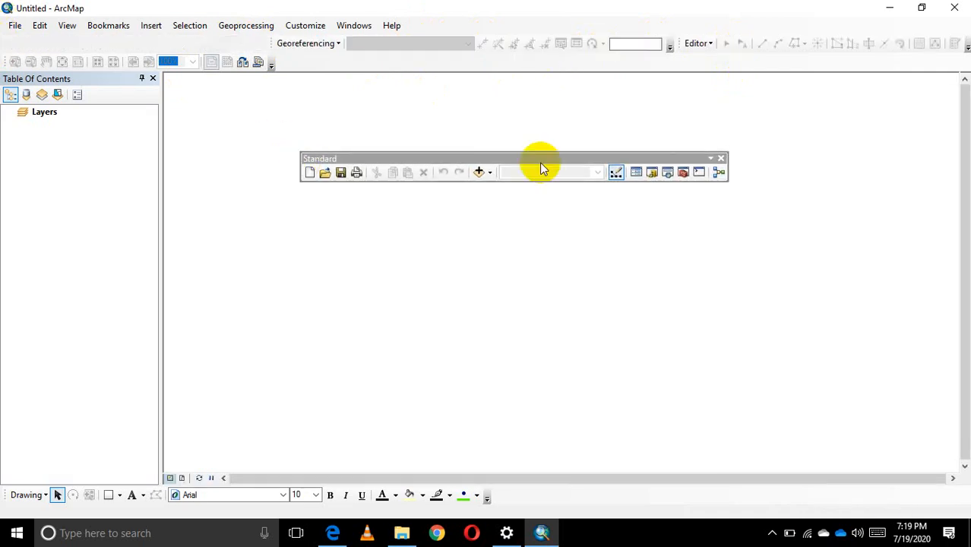
click(721, 159)
drag(266, 42, 288, 180)
click(589, 177)
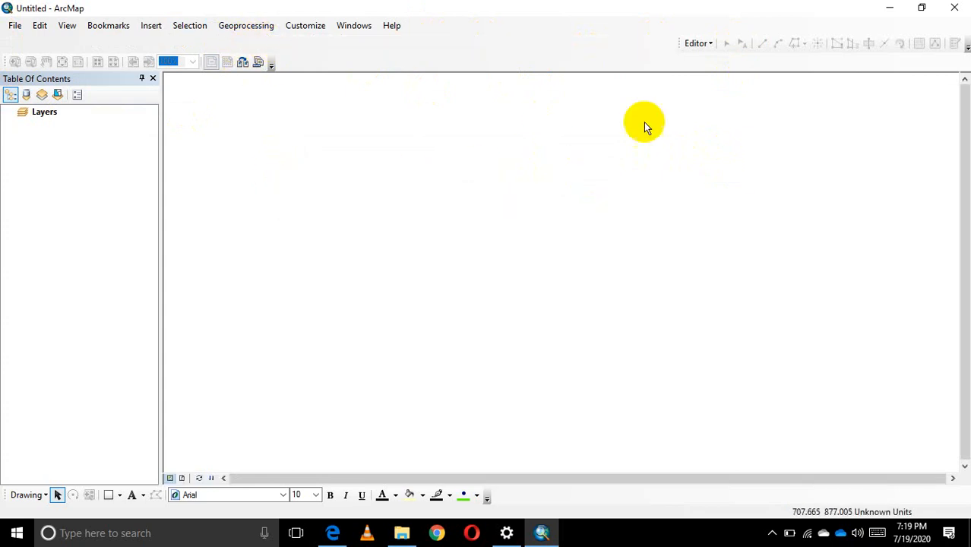
drag(676, 44, 714, 191)
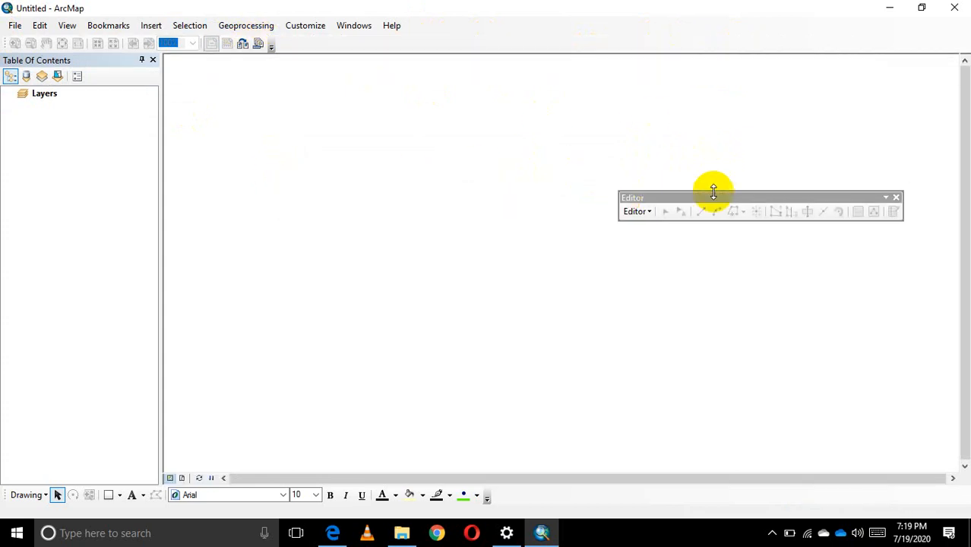
click(896, 197)
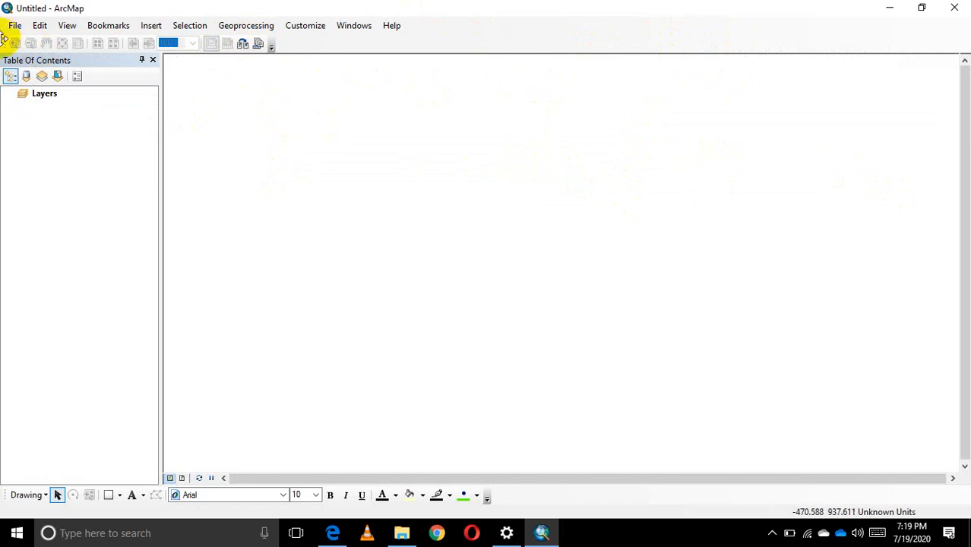
drag(6, 43, 426, 222)
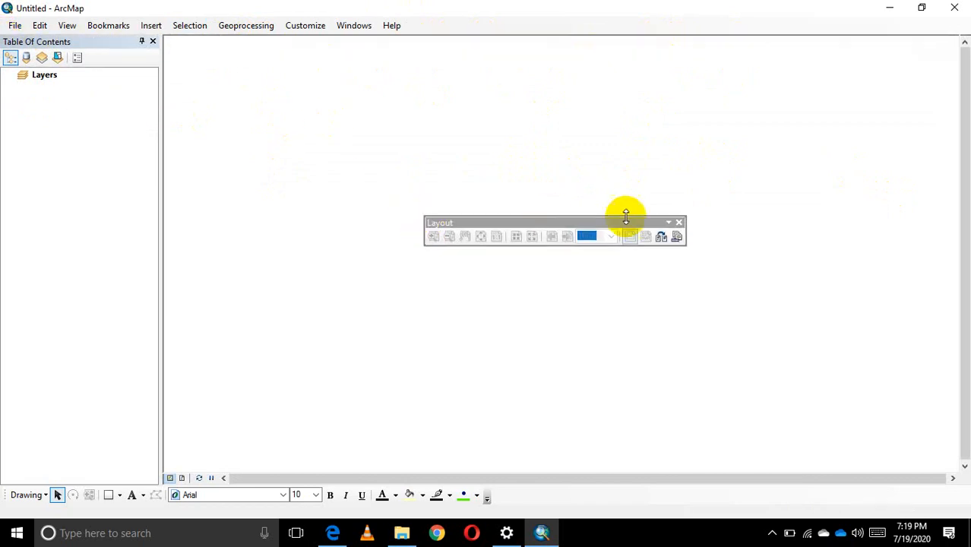
click(679, 222)
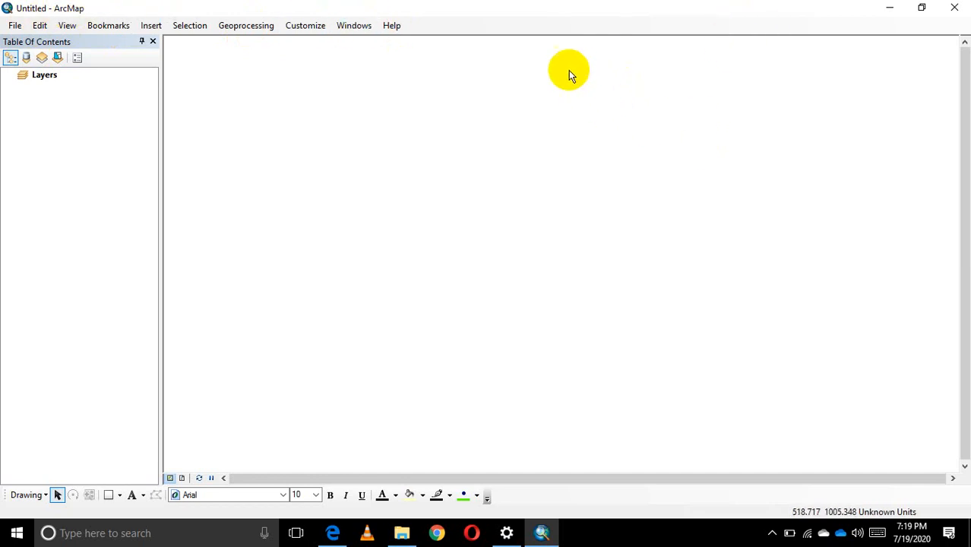
Display the Standard toolbar again using the list of available toolbars.
right_click(515, 28)
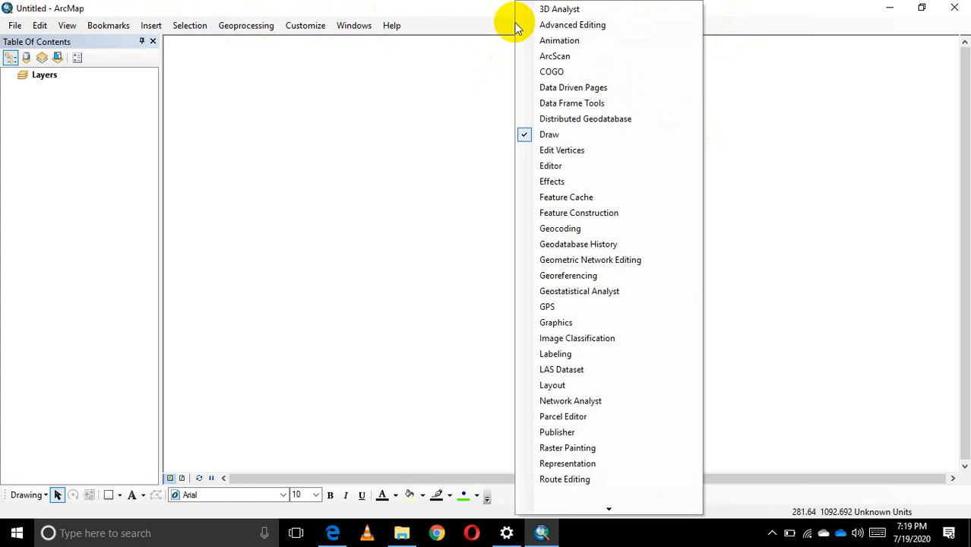
right_click(744, 34)
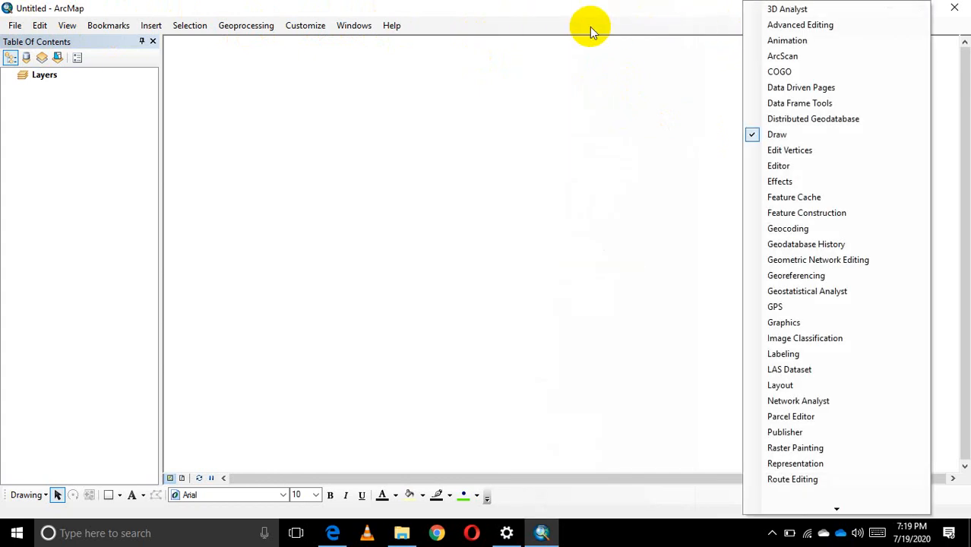
right_click(558, 24)
right_click(489, 29)
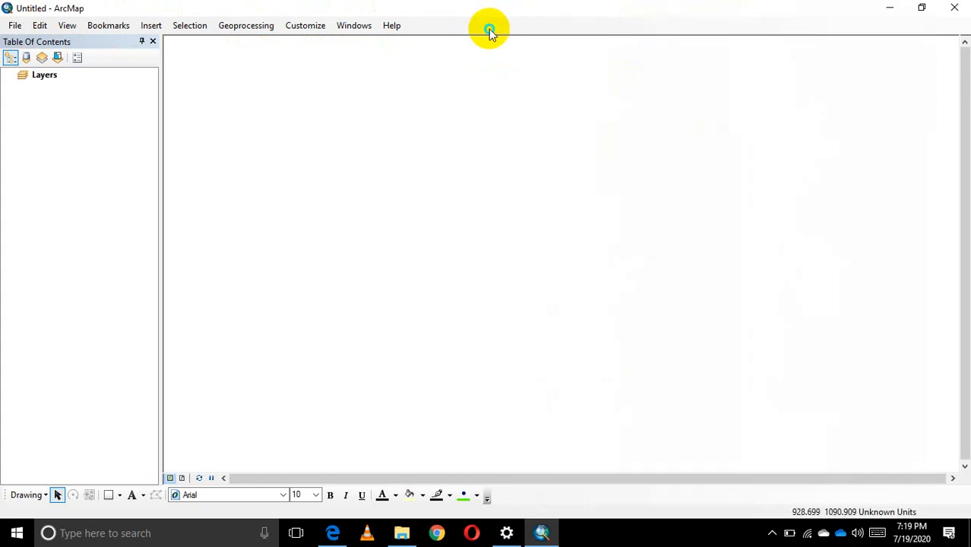
right_click(734, 27)
right_click(544, 23)
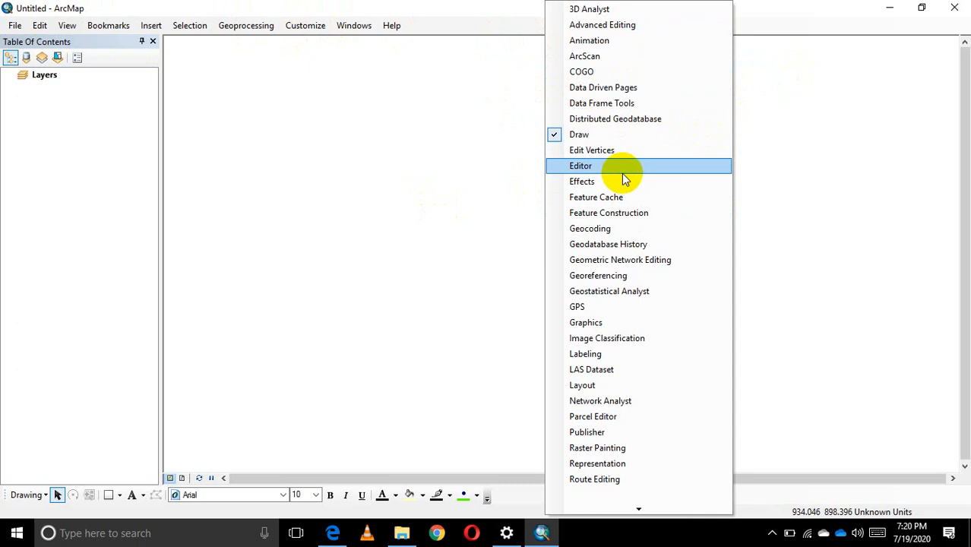
right_click(505, 22)
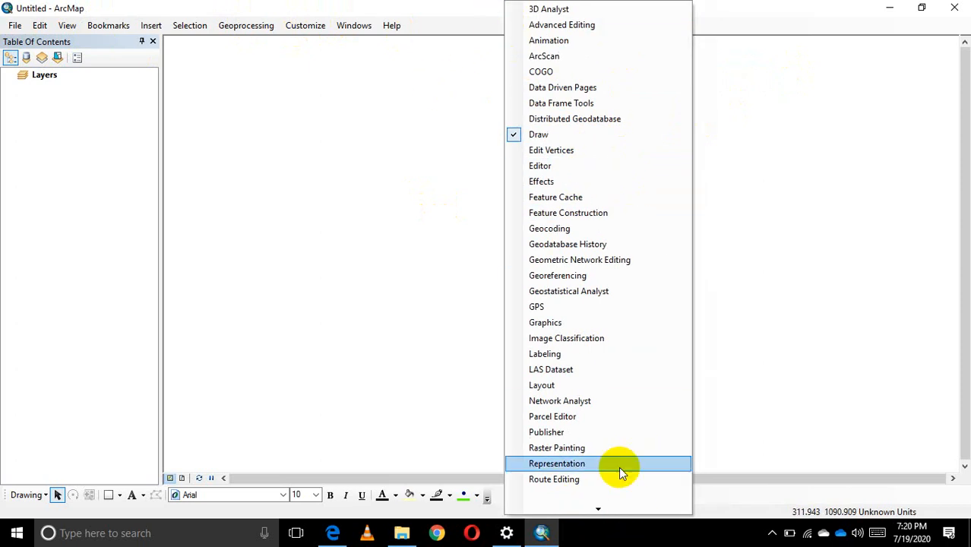
mouse_move(598, 505)
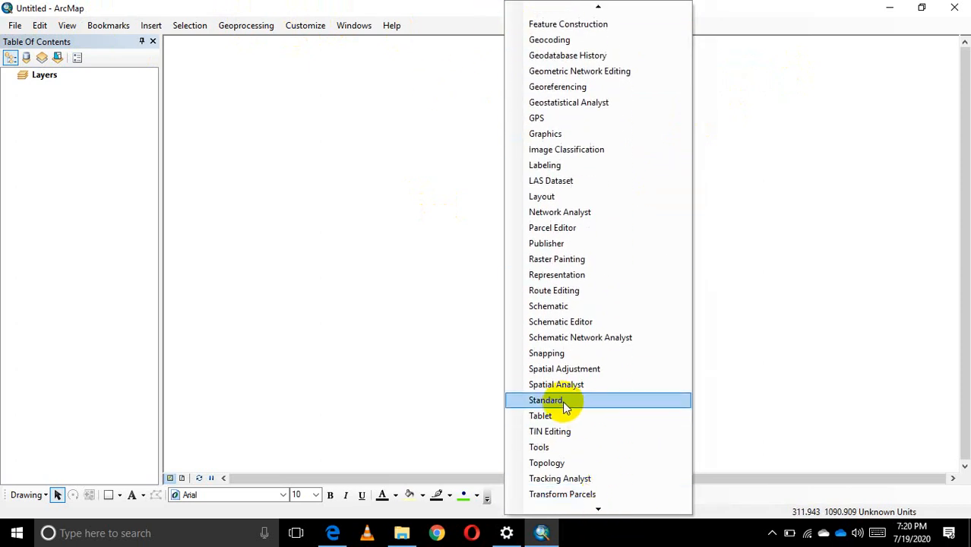
click(562, 405)
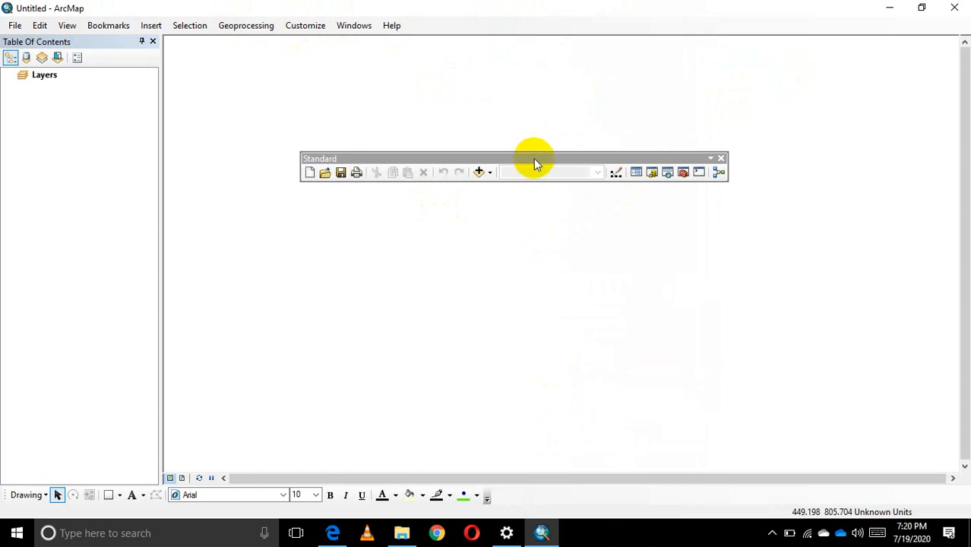
Dock the Standard toolbar below the main menu, and display the Tools toolbar docked next to it.
drag(534, 161, 204, 42)
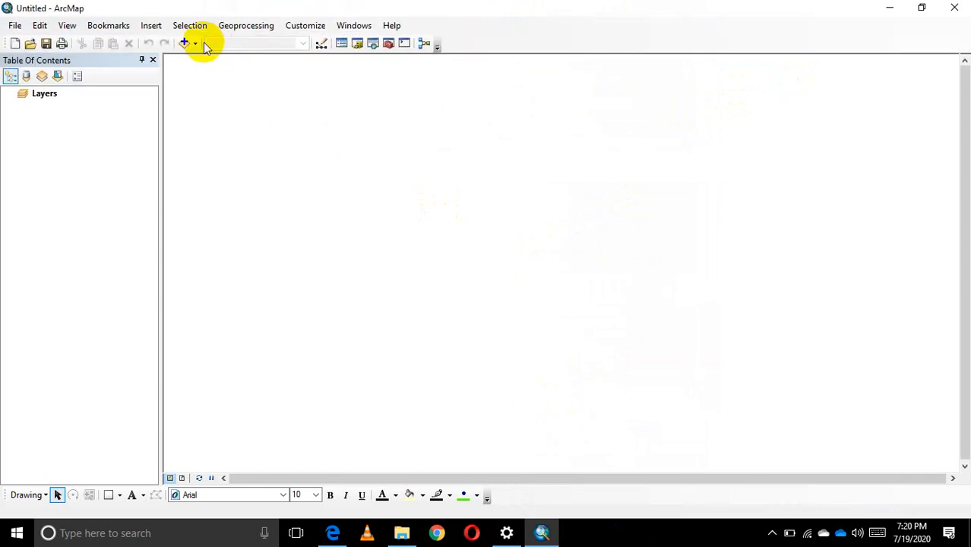
right_click(546, 31)
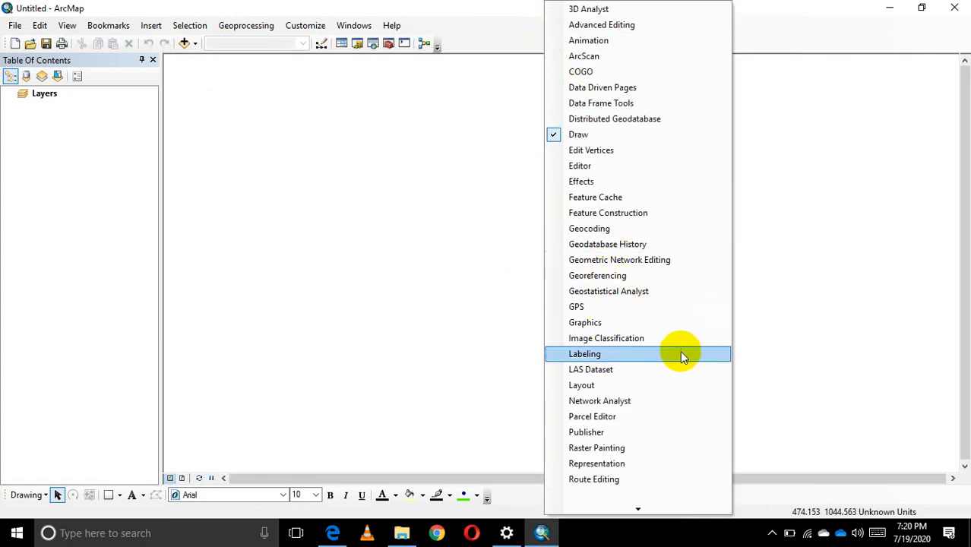
mouse_move(632, 505)
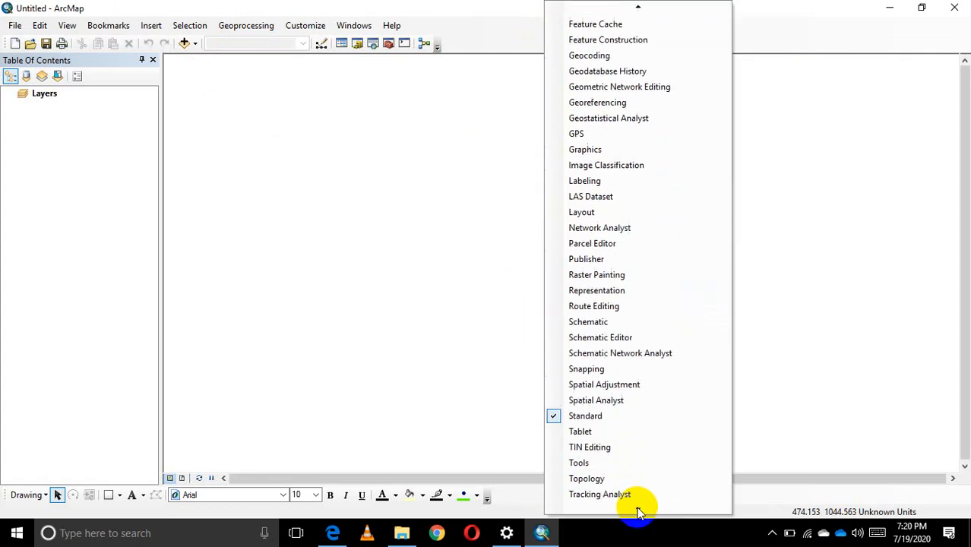
click(581, 430)
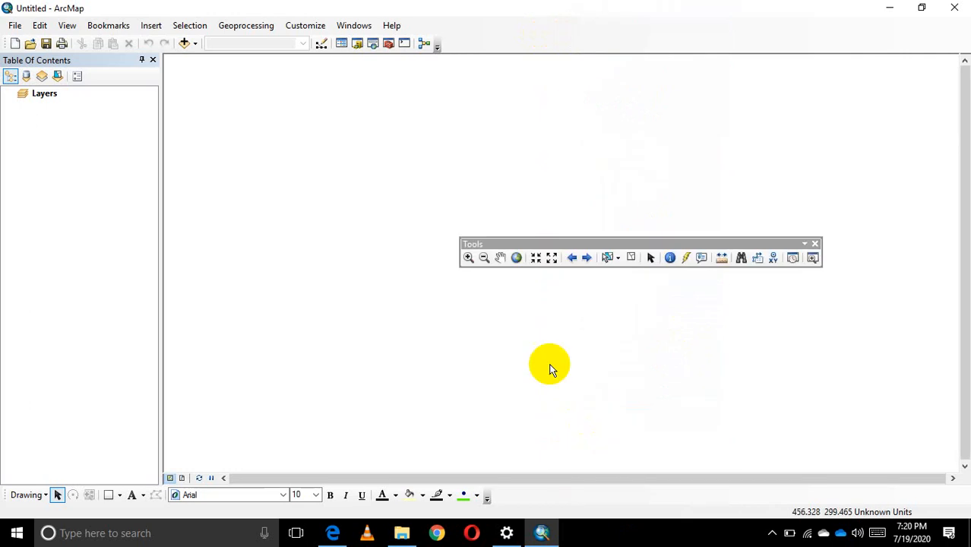
drag(552, 249, 528, 42)
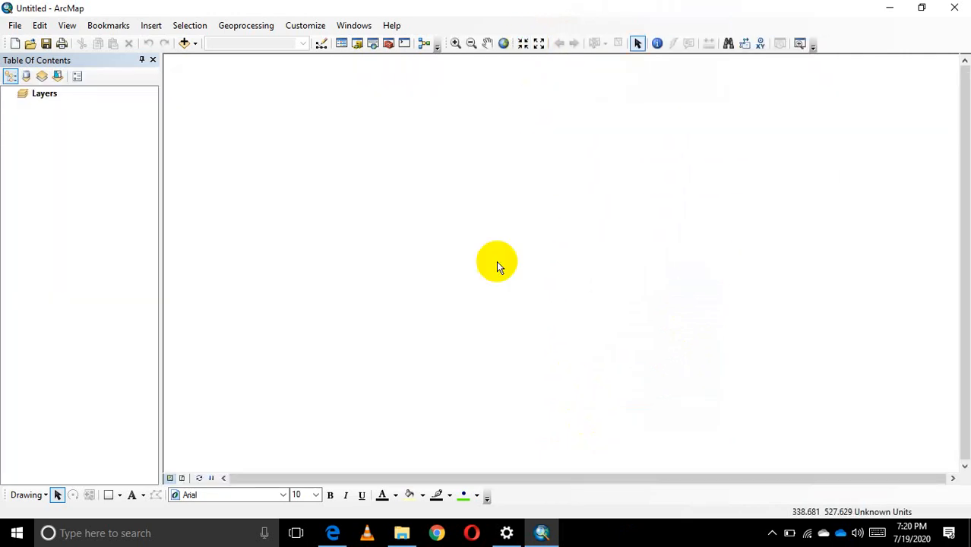
Examine the full list of available toolbars, including the ones currently enabled, without changing any of them.
right_click(866, 44)
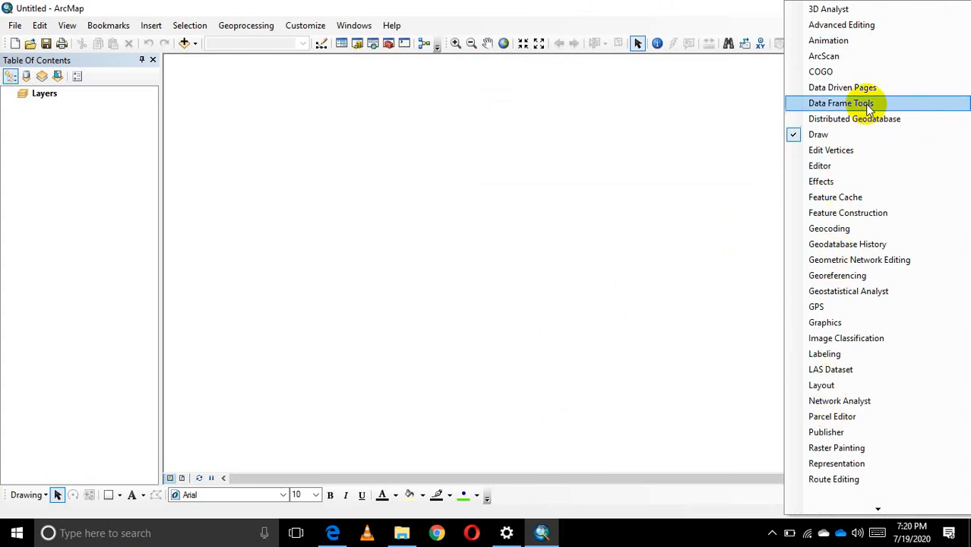
mouse_move(874, 507)
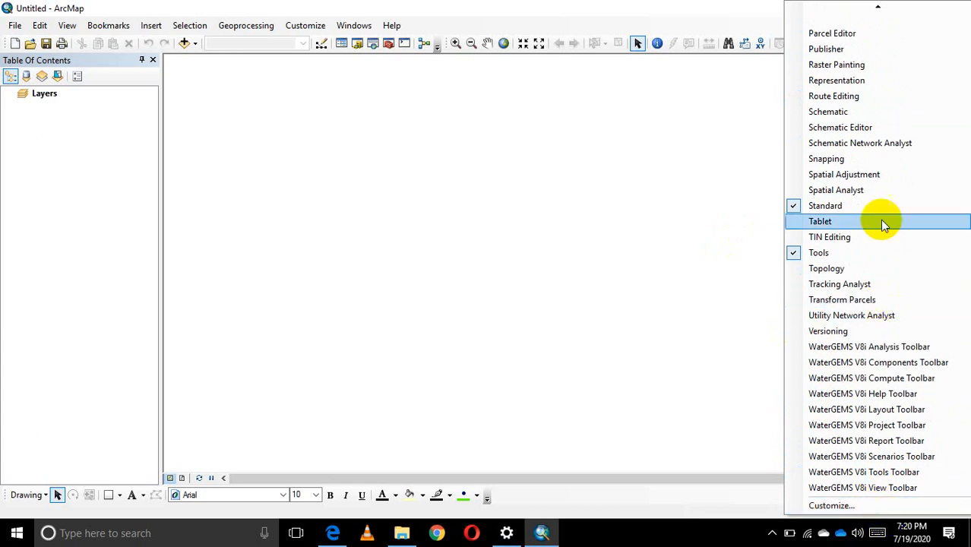
mouse_move(879, 10)
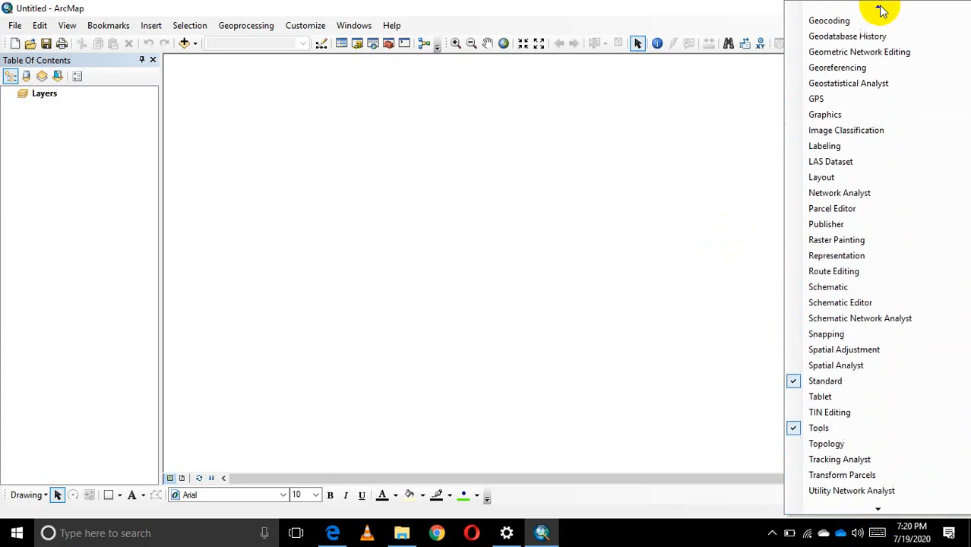
click(601, 194)
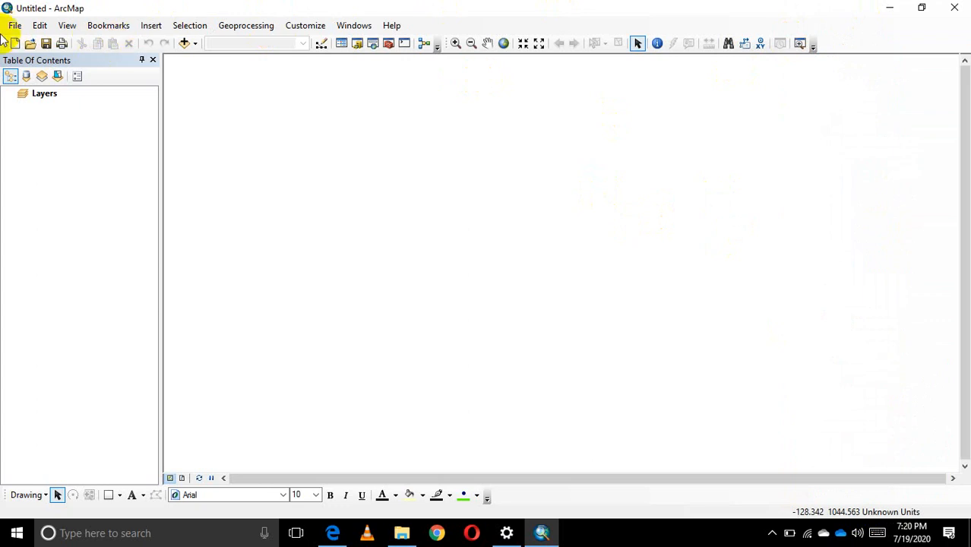
right_click(857, 39)
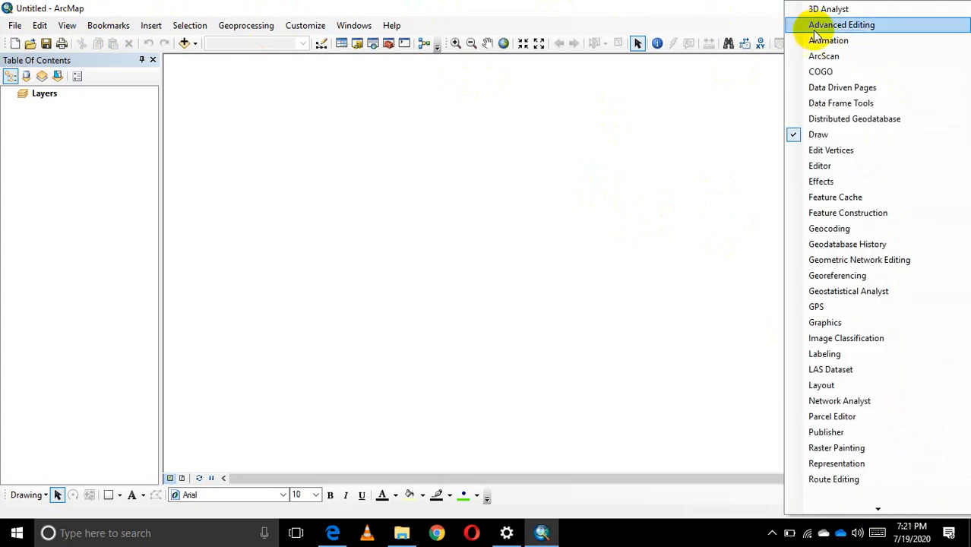
click(237, 204)
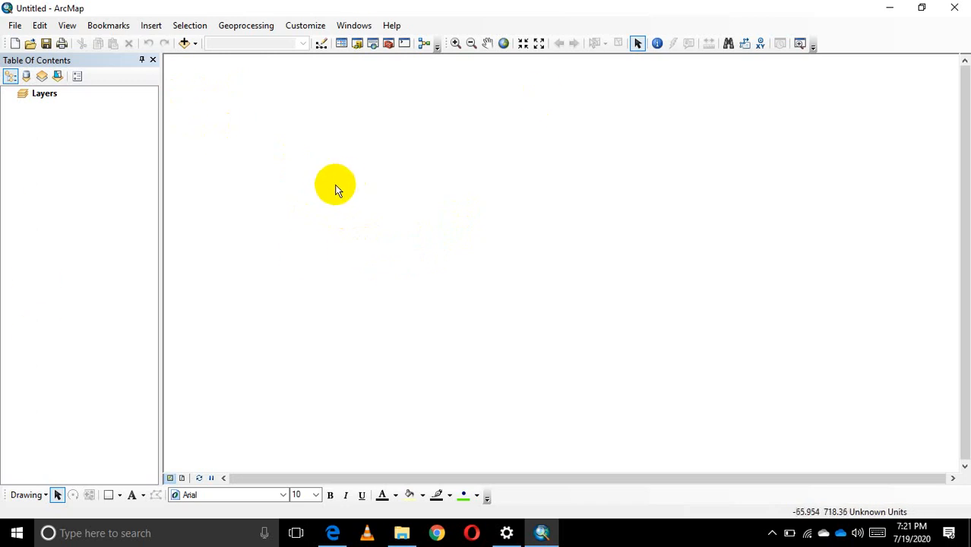
Undock the Table Of Contents window, move it over the map area and close it.
drag(110, 61, 407, 149)
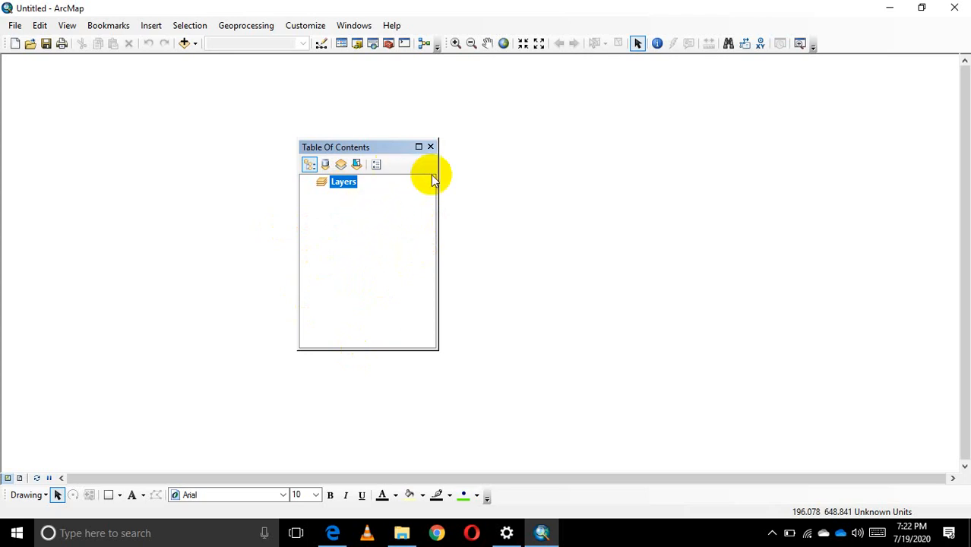
drag(370, 145, 418, 153)
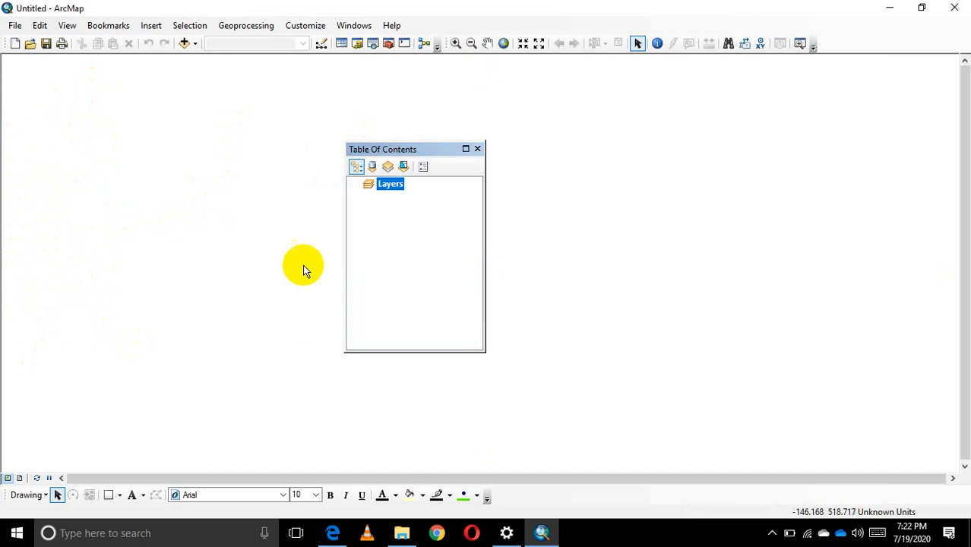
click(478, 150)
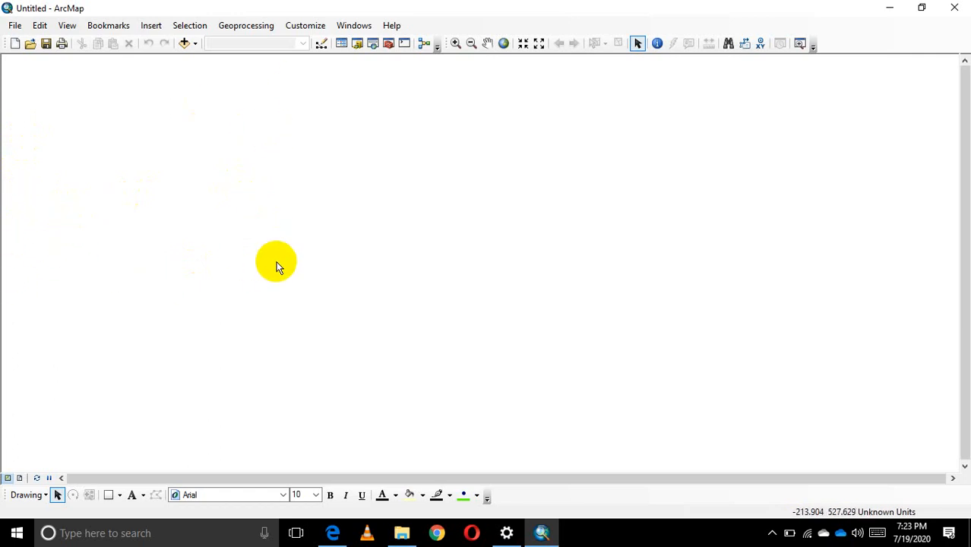
Display the Table Of Contents window again and dock it back in its original place beside the map area.
click(356, 26)
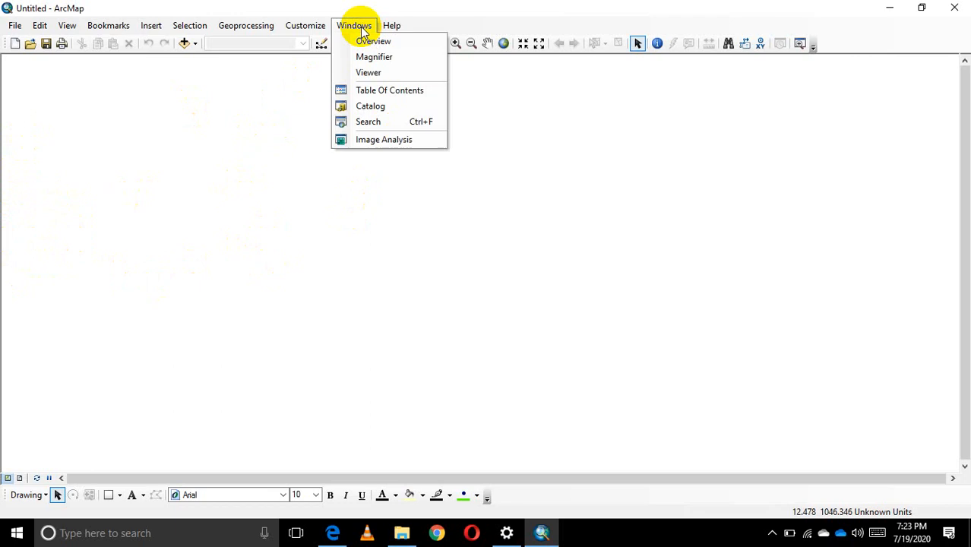
click(386, 95)
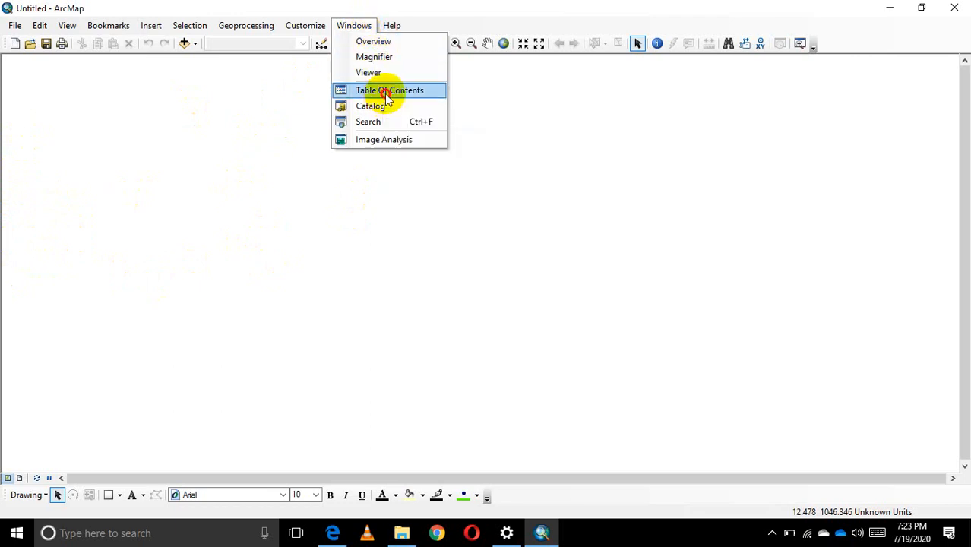
drag(415, 152, 61, 60)
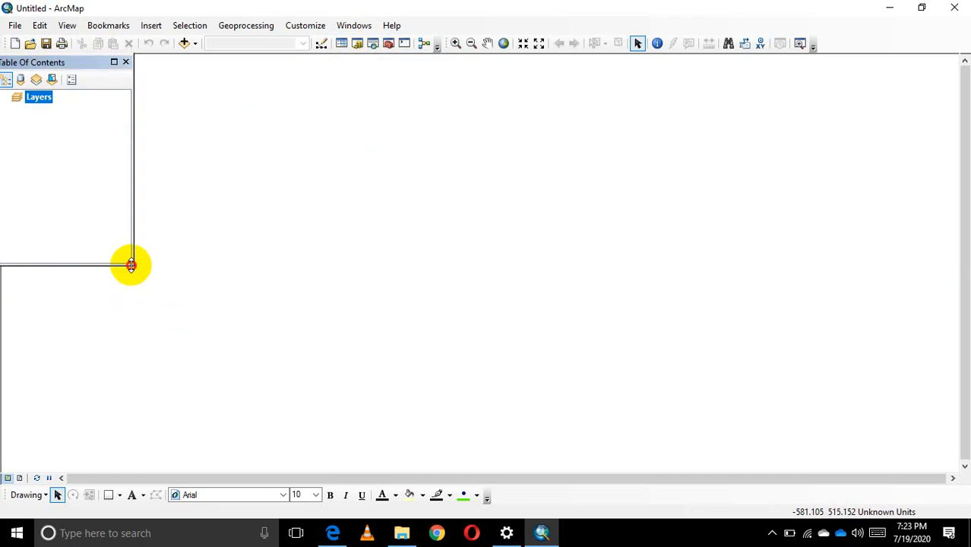
drag(131, 264, 145, 472)
drag(86, 63, 93, 69)
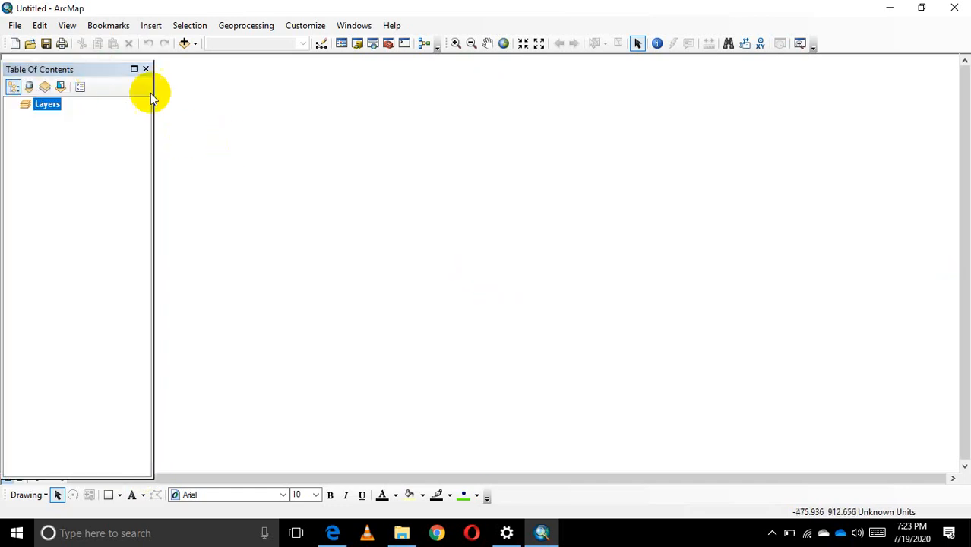
double_click(87, 67)
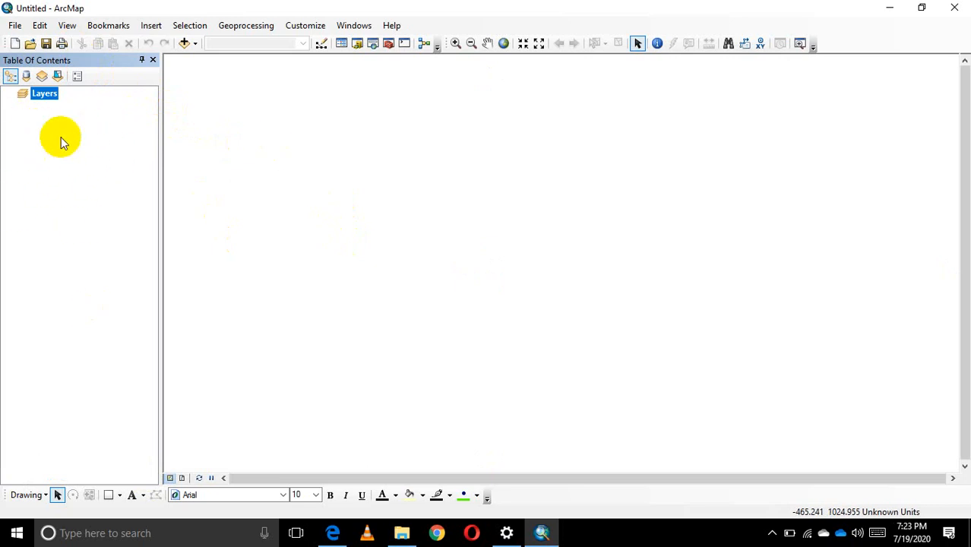
click(71, 185)
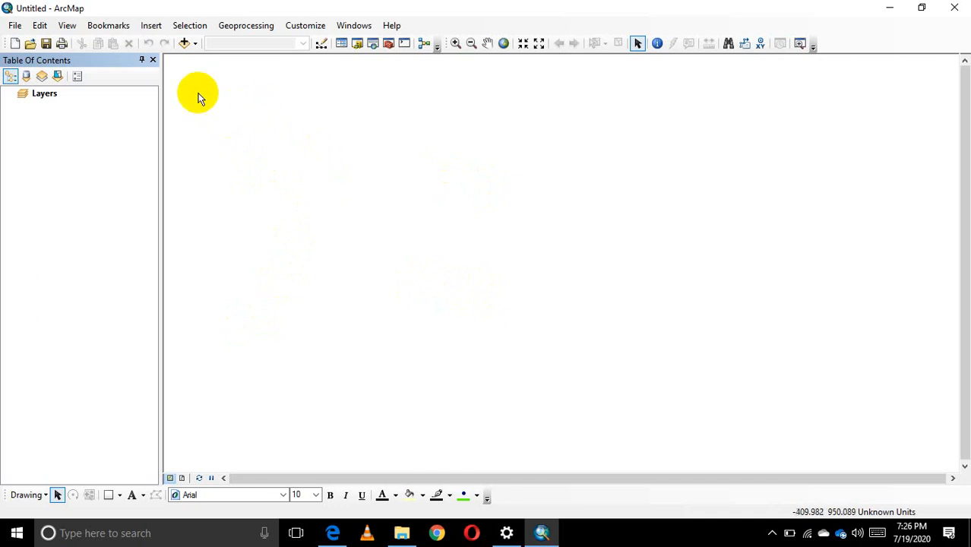
click(183, 44)
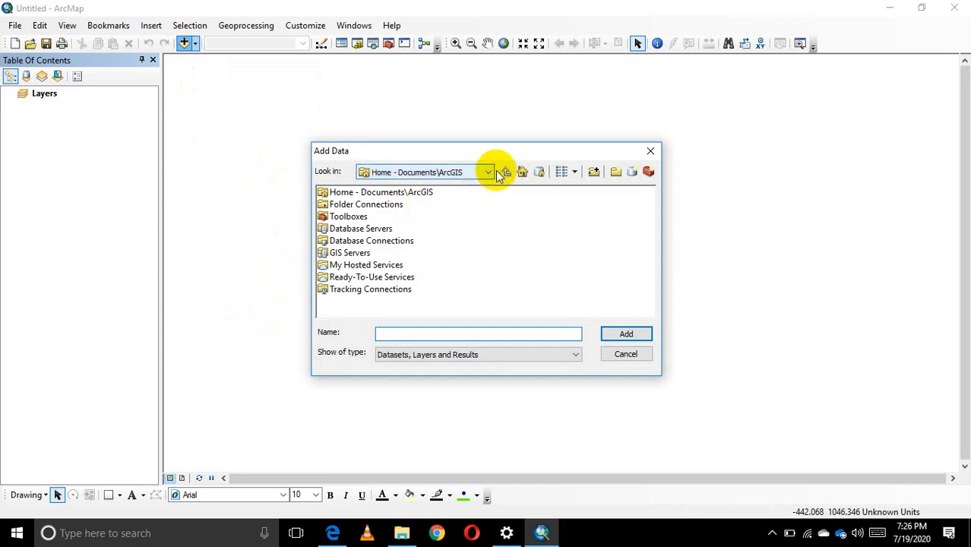
click(488, 173)
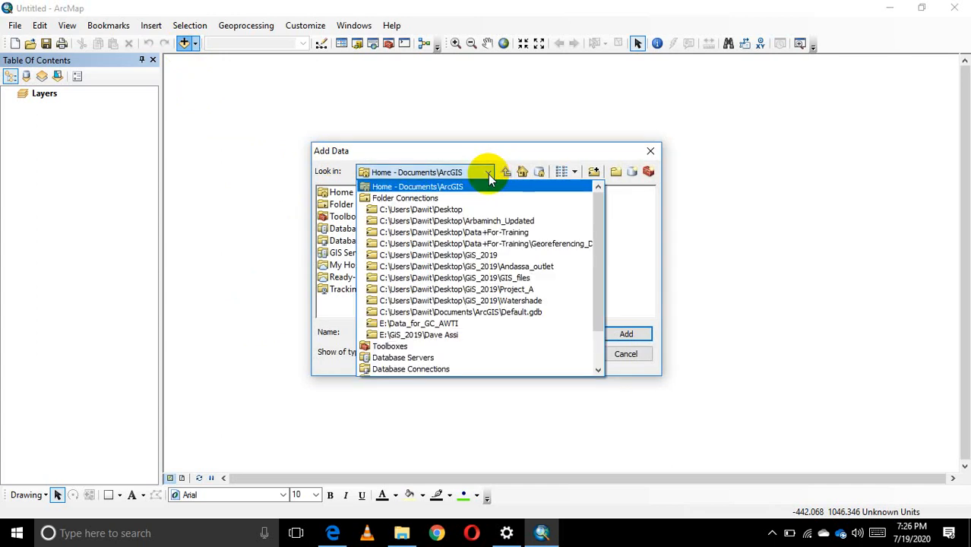
click(651, 154)
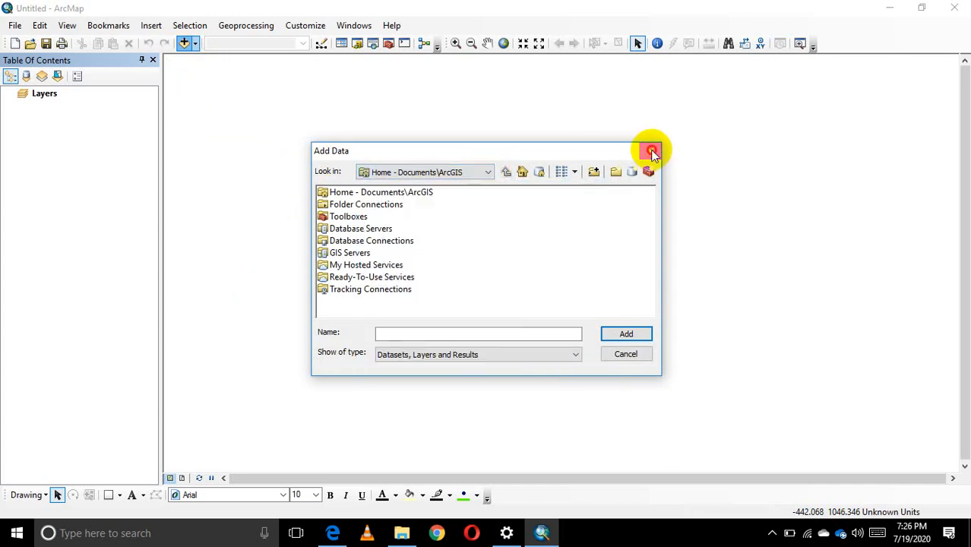
click(651, 150)
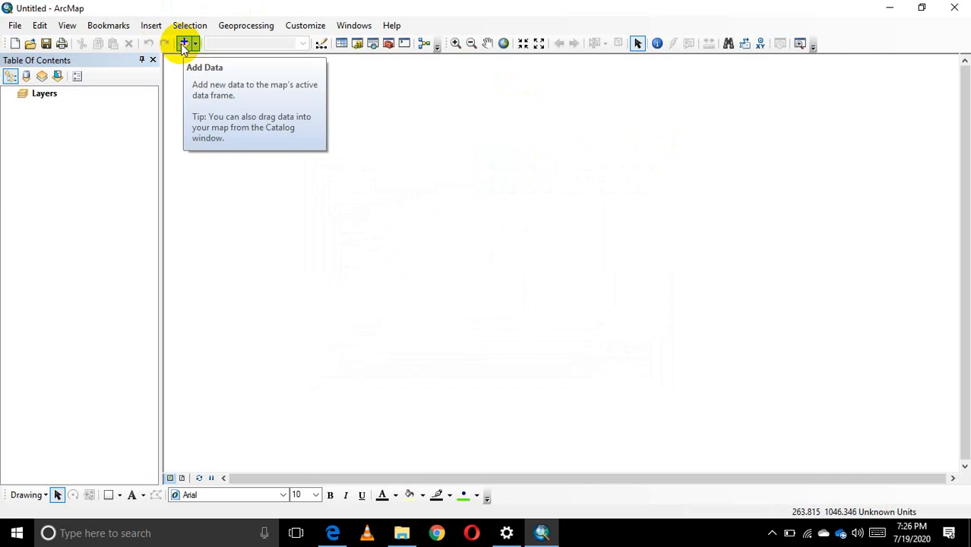
Start adding data, browse to the Desktop folder connection and review the other available data locations.
click(184, 45)
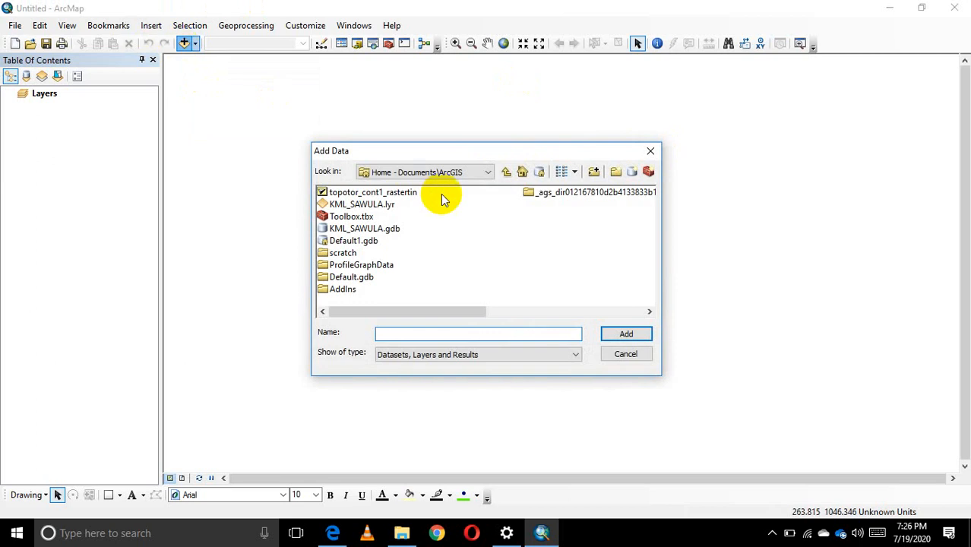
click(484, 172)
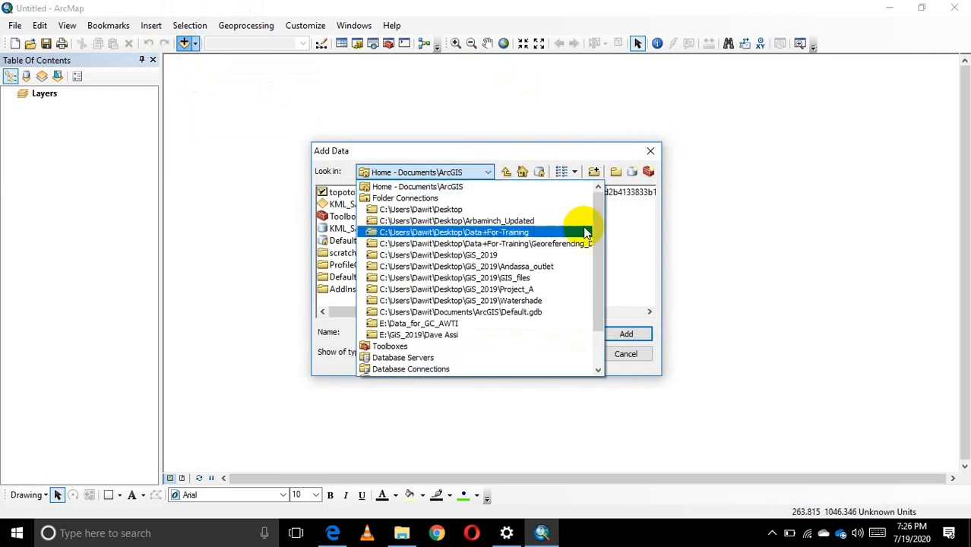
mouse_move(596, 223)
mouse_down()
mouse_move(613, 303)
mouse_move(599, 202)
mouse_move(600, 282)
mouse_move(596, 206)
mouse_up()
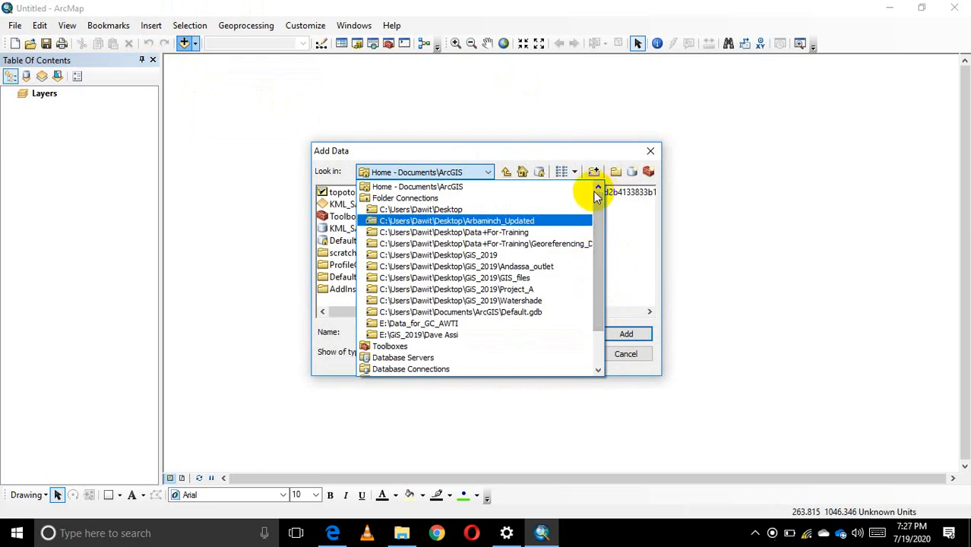
click(463, 212)
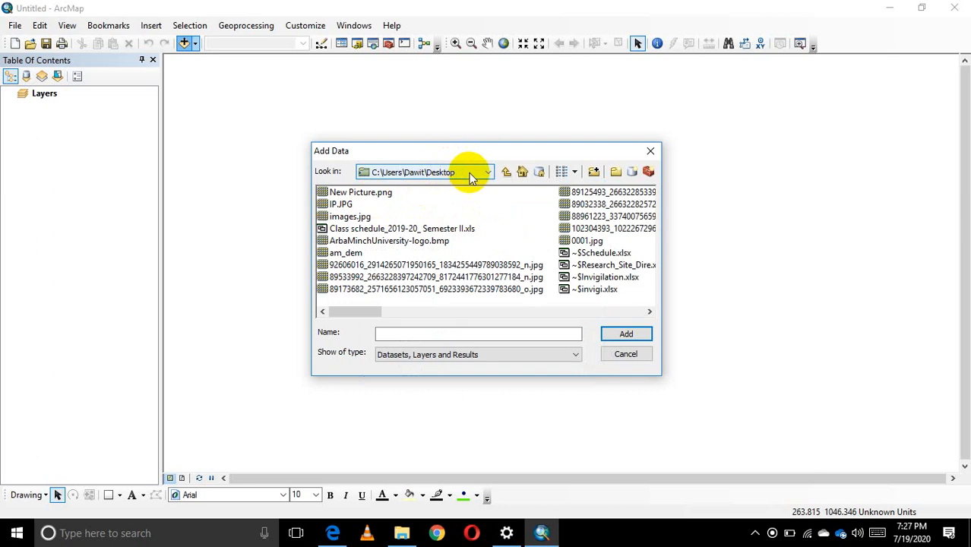
click(490, 172)
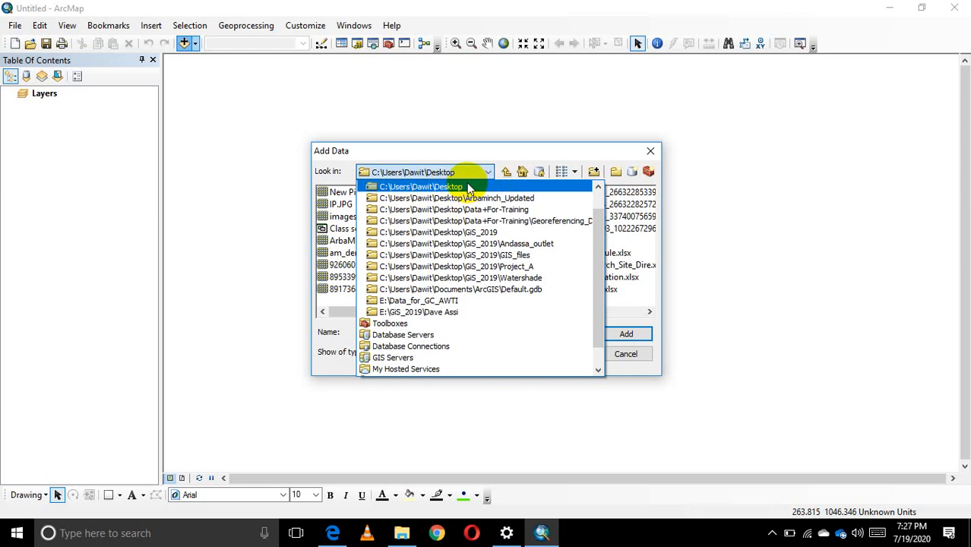
click(488, 173)
click(489, 173)
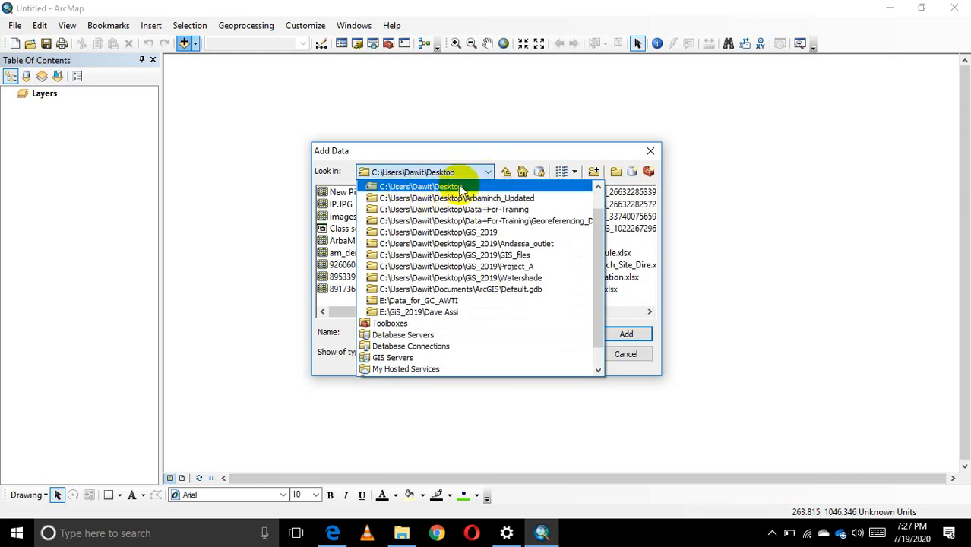
click(489, 173)
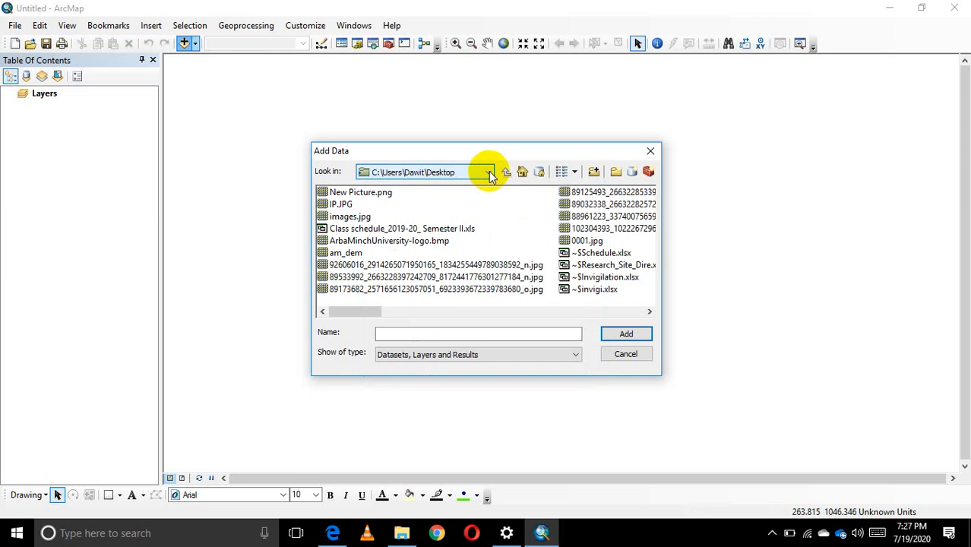
Connect to the Desktop folder under This PC as a data folder from the Add Data dialog.
click(594, 172)
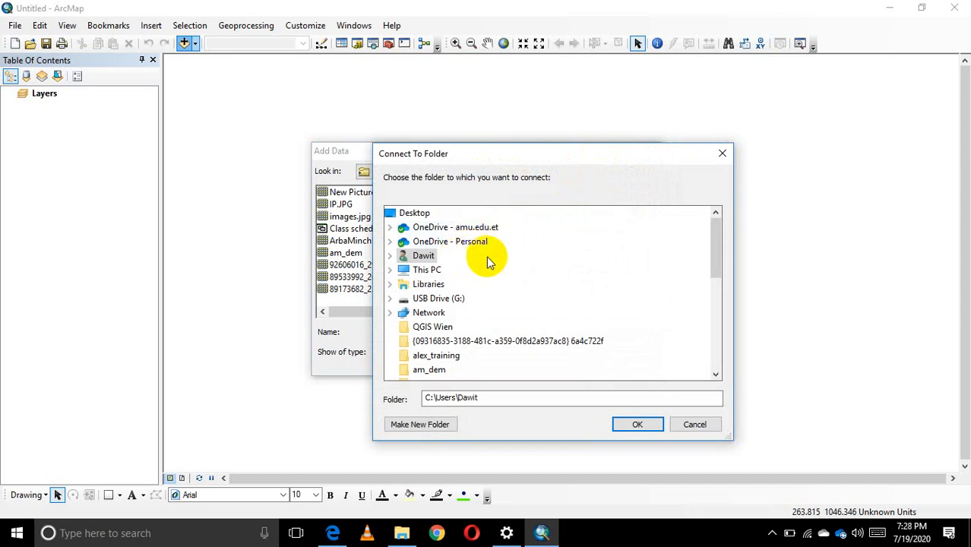
scroll(488, 260, down, 5)
scroll(481, 277, up, 4)
scroll(481, 281, up, 1)
click(391, 270)
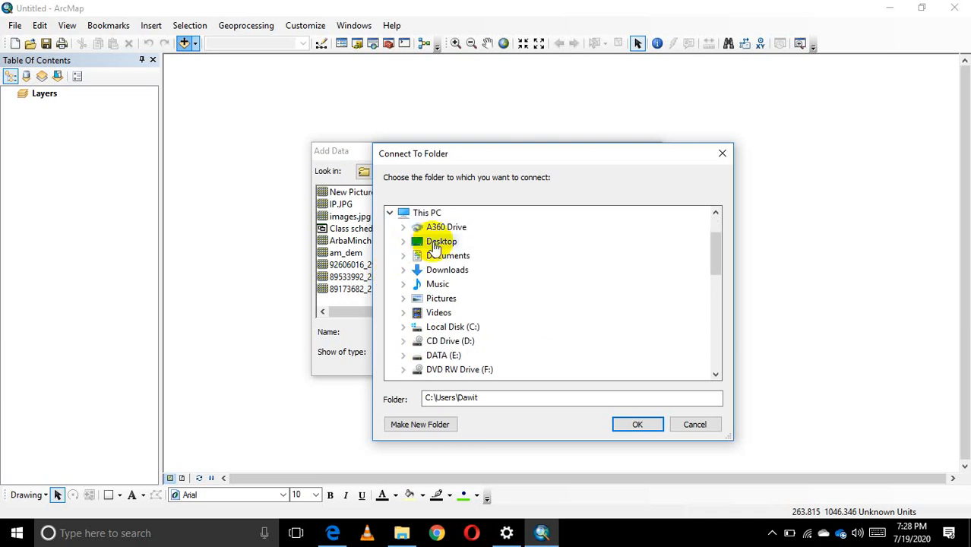
double_click(436, 241)
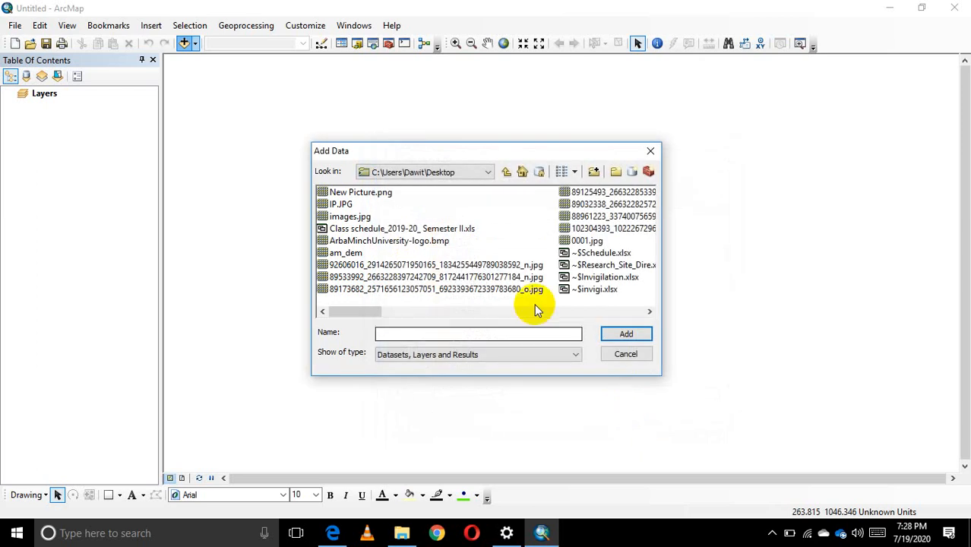
Browse the Desktop folder connection for the training data and open the Data+For-Training folder.
click(487, 172)
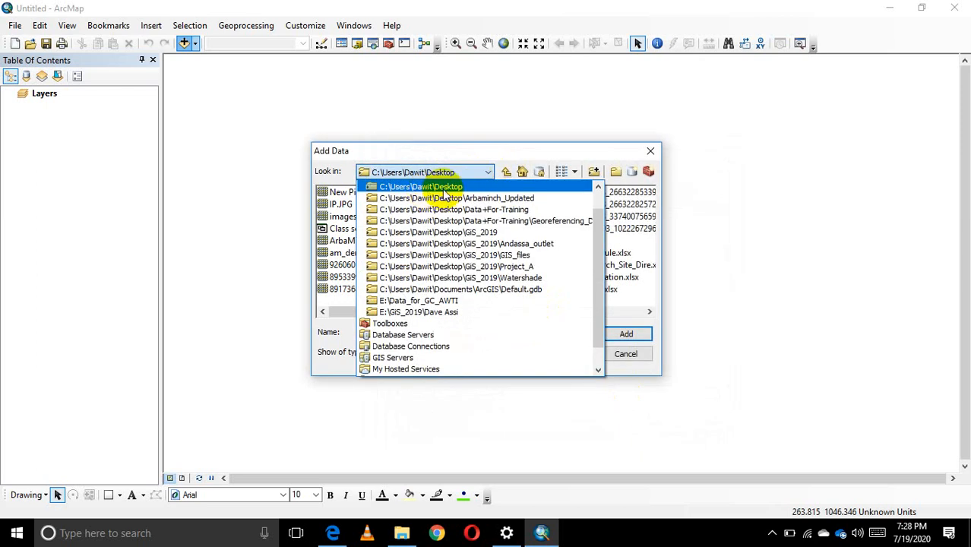
click(431, 186)
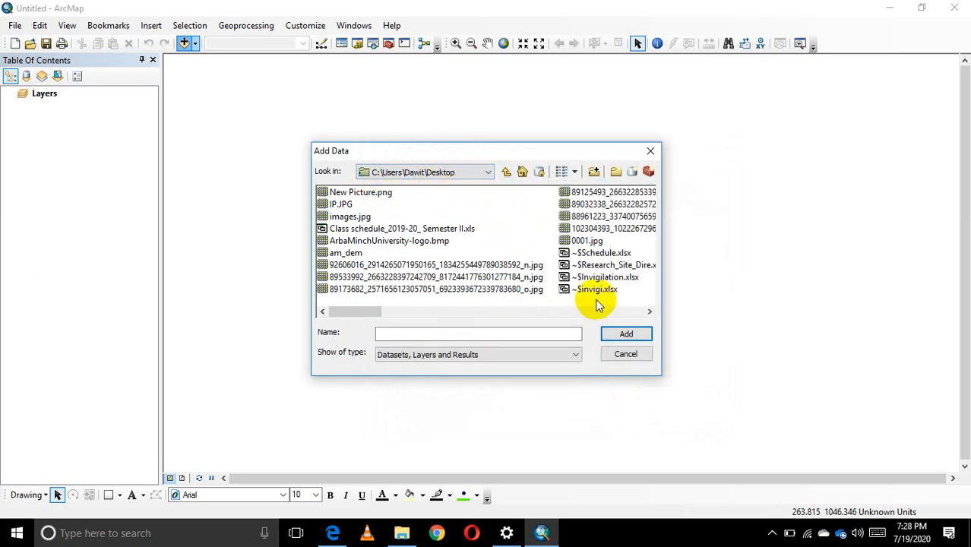
click(649, 312)
click(649, 311)
click(649, 312)
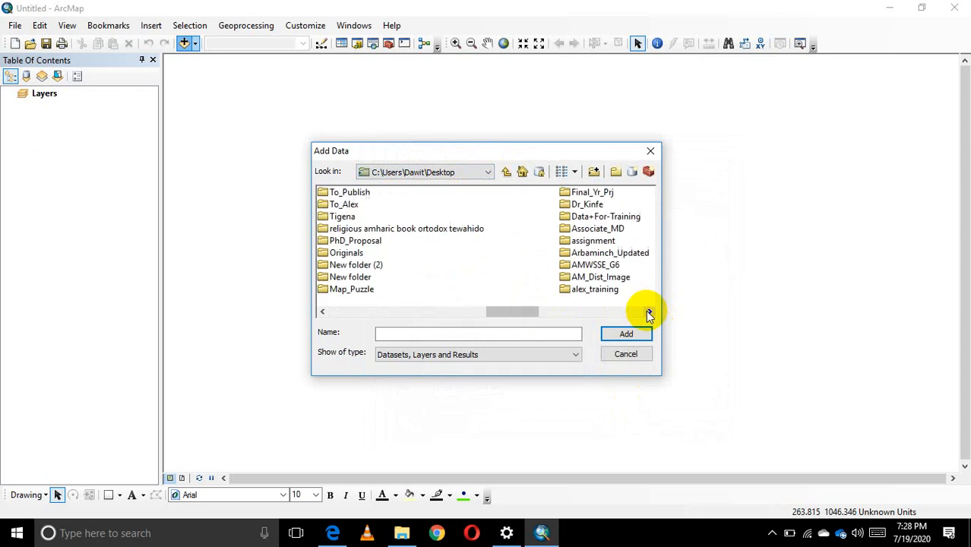
double_click(591, 218)
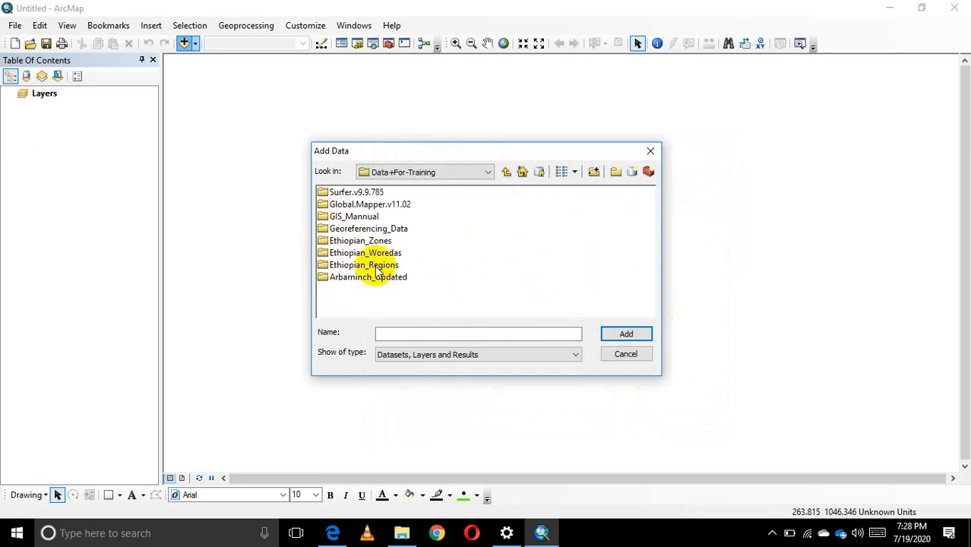
Add TheNetherlands.shp to the map from the Files-Intr-GIS folder inside Georeferencing_Data, 2_Students_Final.
double_click(359, 228)
double_click(338, 193)
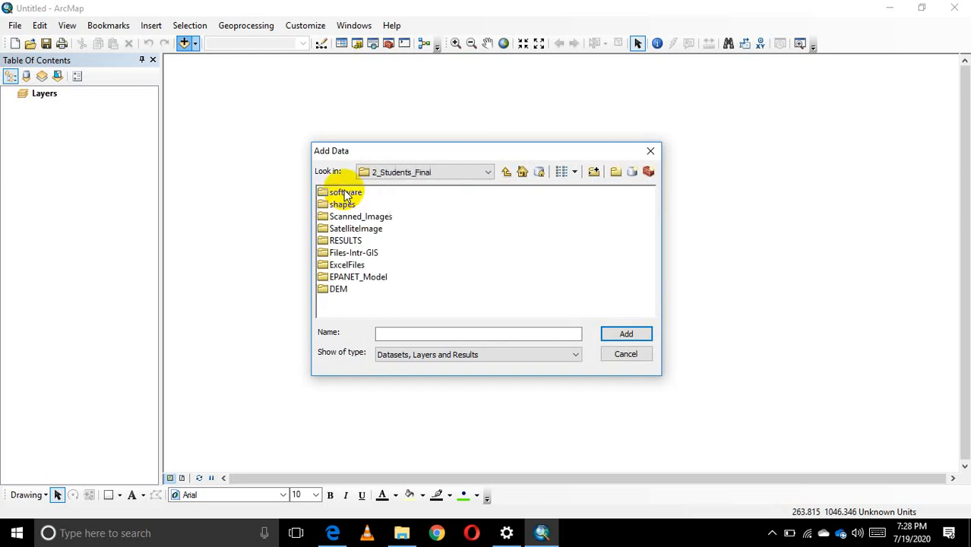
double_click(351, 252)
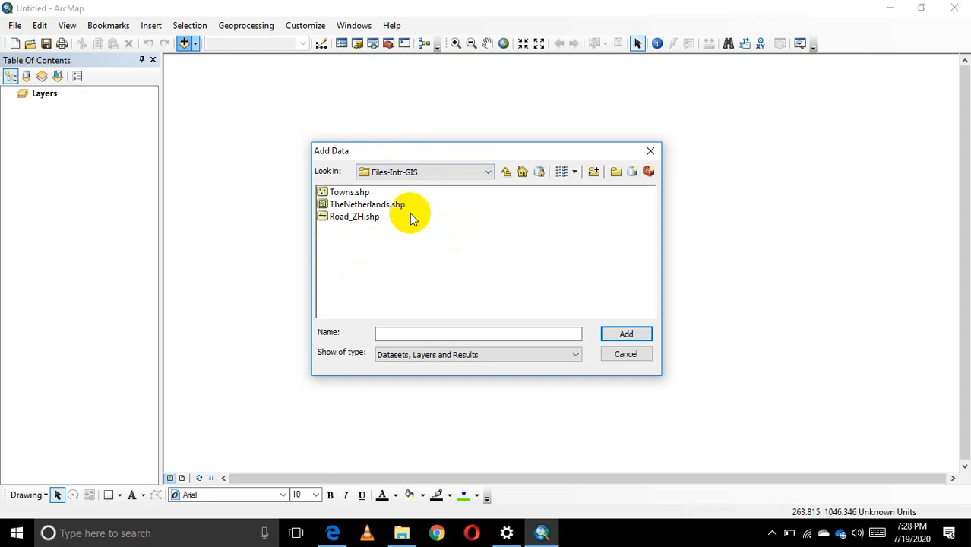
click(360, 205)
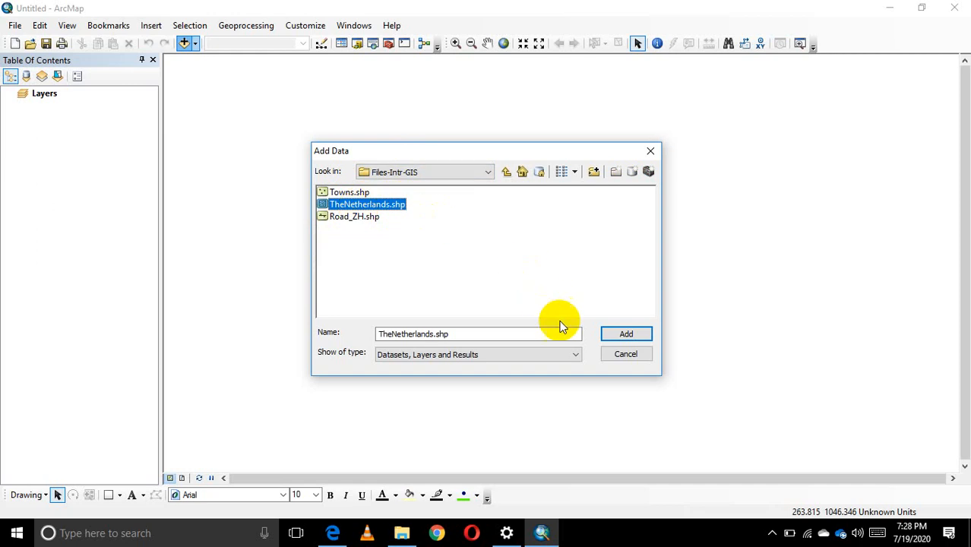
click(635, 336)
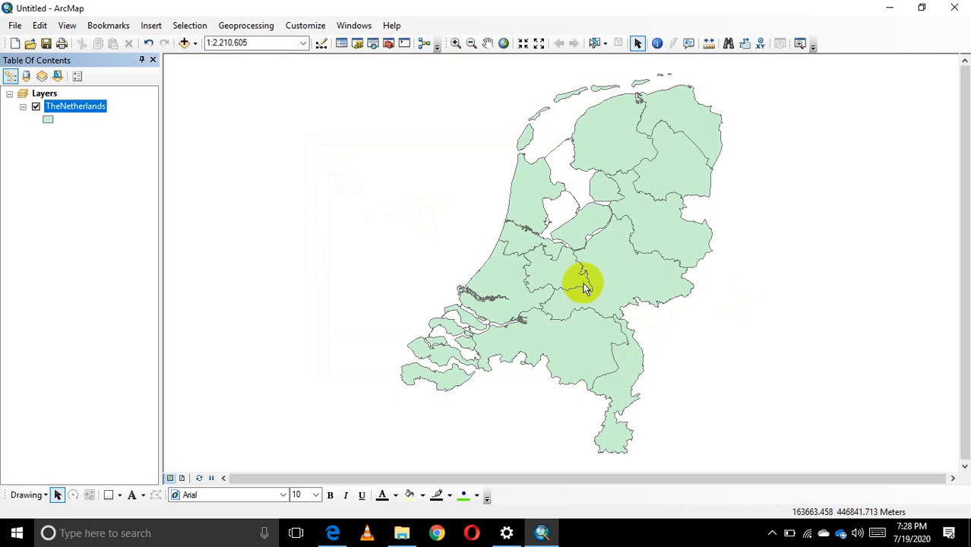
Pan the Netherlands map westward and zoom in on the harbour inlet on the southwest coast using two zoom boxes.
drag(597, 278, 446, 270)
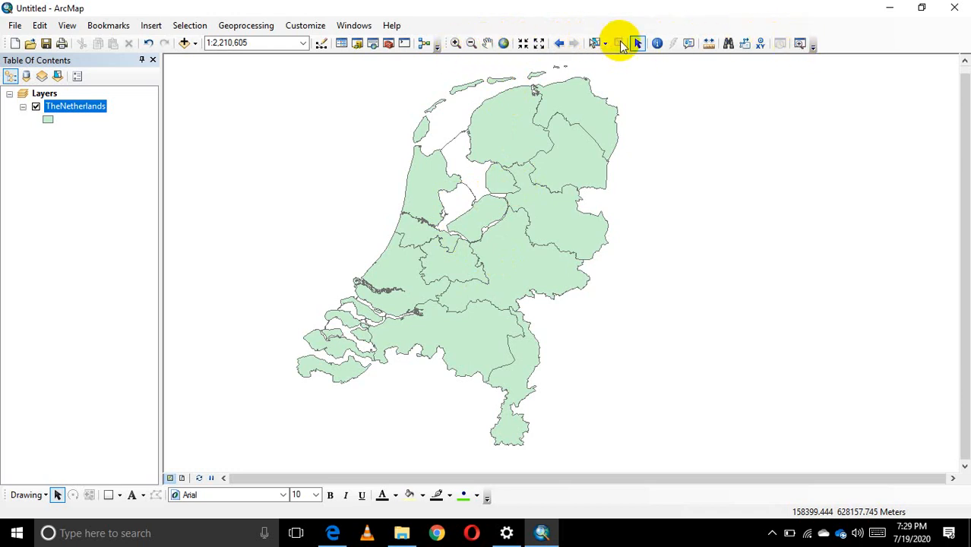
click(455, 44)
drag(310, 254, 477, 366)
drag(368, 109, 658, 262)
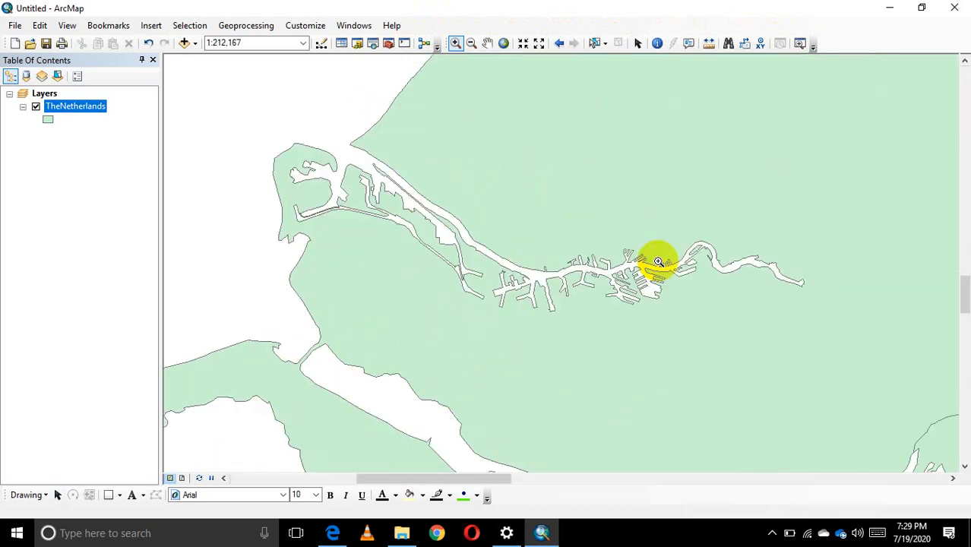
Zoom out of the map with three zoom boxes and return to the full extent, restoring the Select Elements pointer.
click(471, 44)
drag(348, 132, 693, 342)
drag(423, 183, 659, 348)
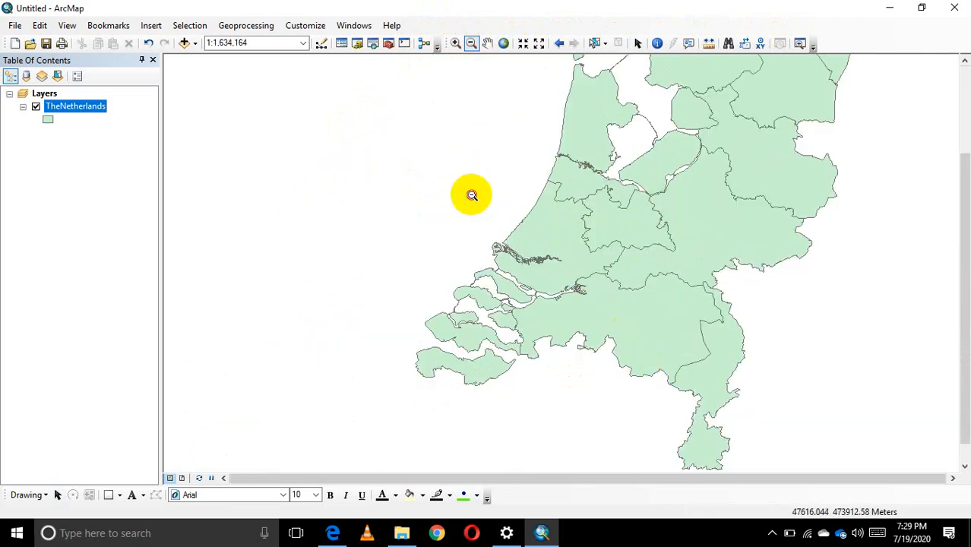
drag(472, 195, 669, 364)
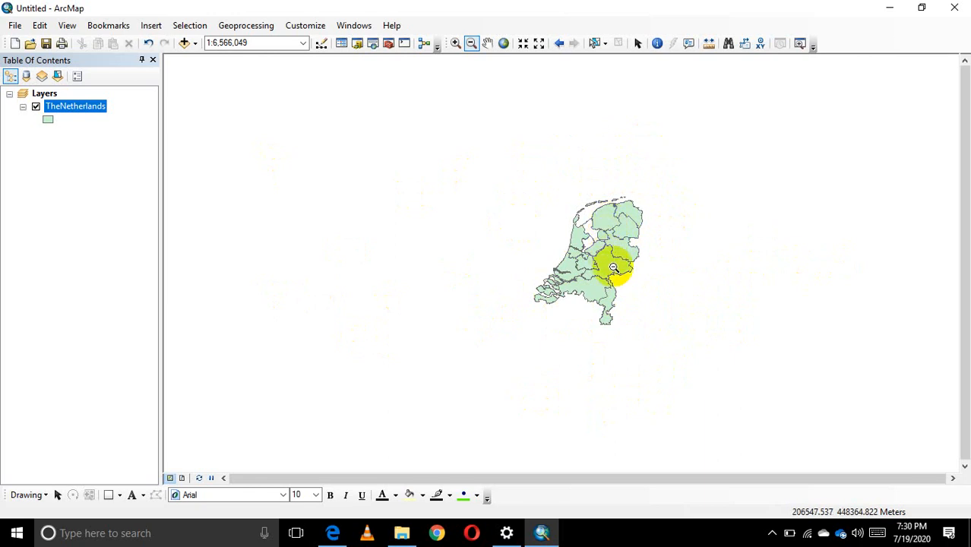
click(503, 43)
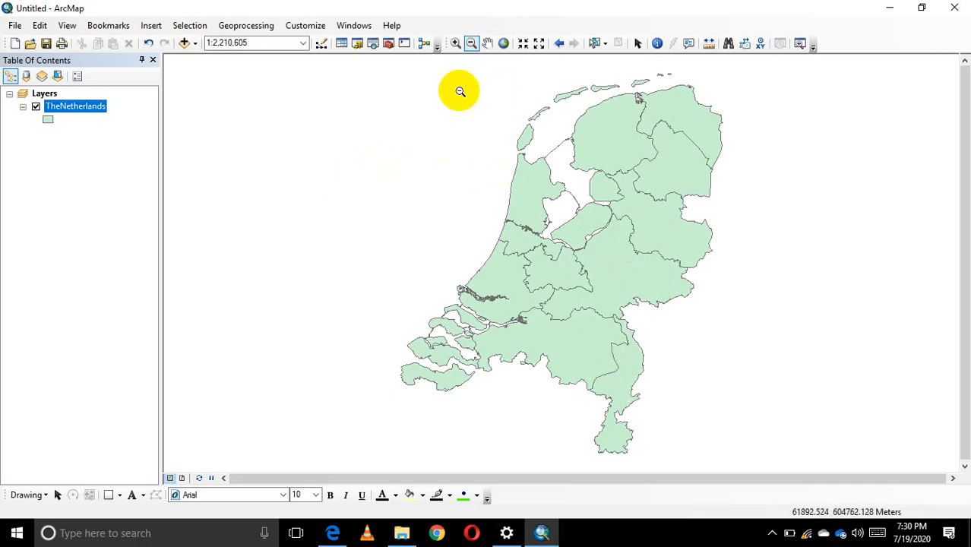
click(471, 44)
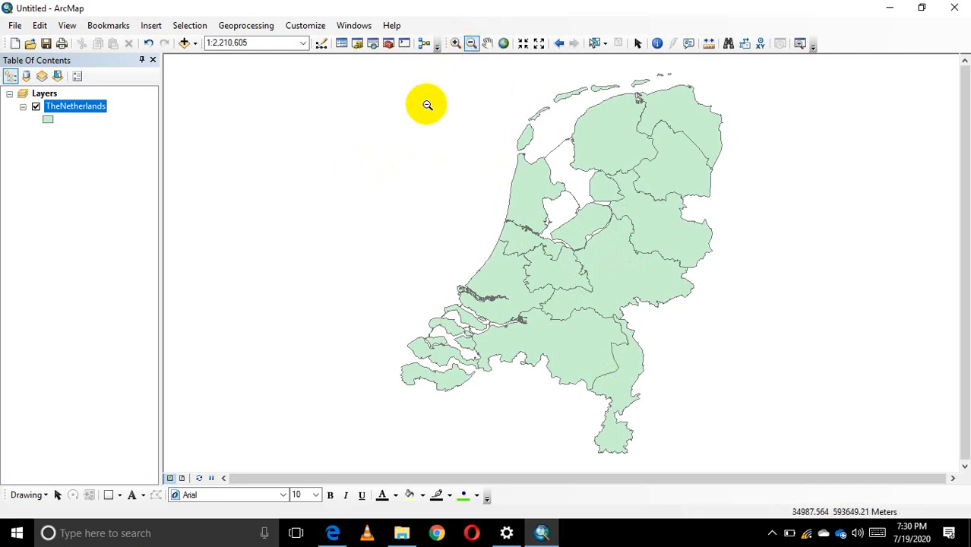
click(638, 43)
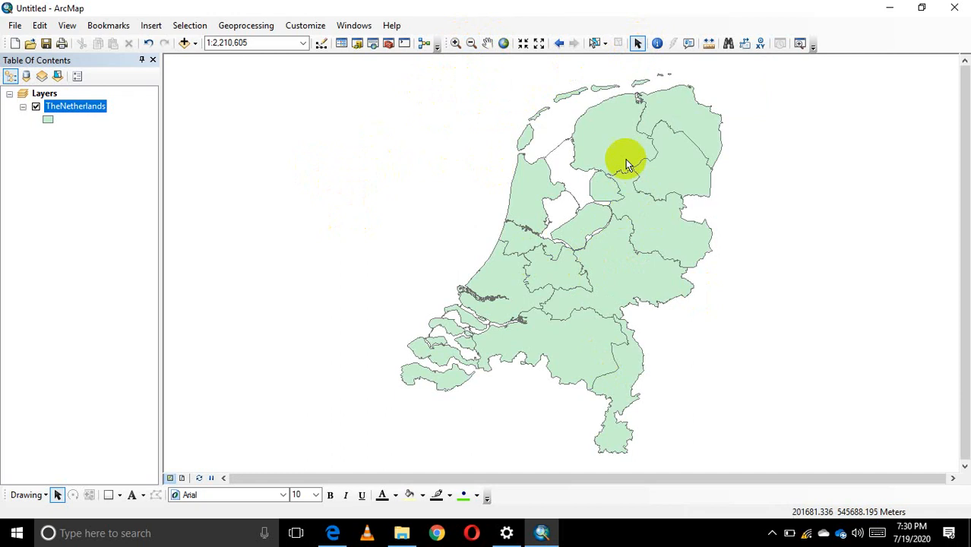
Zoom the map repeatedly in and out without a zoom tool, and zoom back to the extent of TheNetherlands layer.
scroll(530, 241, down, 1)
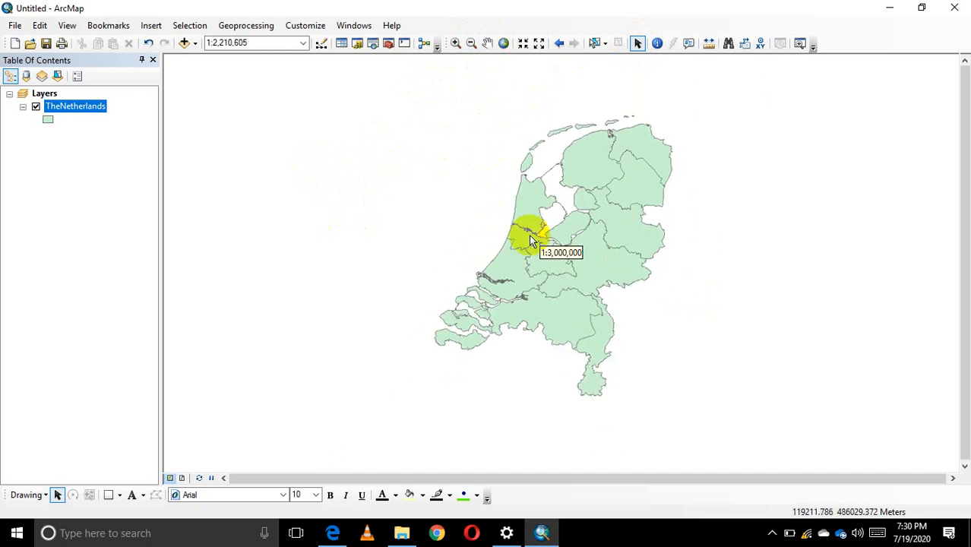
scroll(529, 237, down, 1)
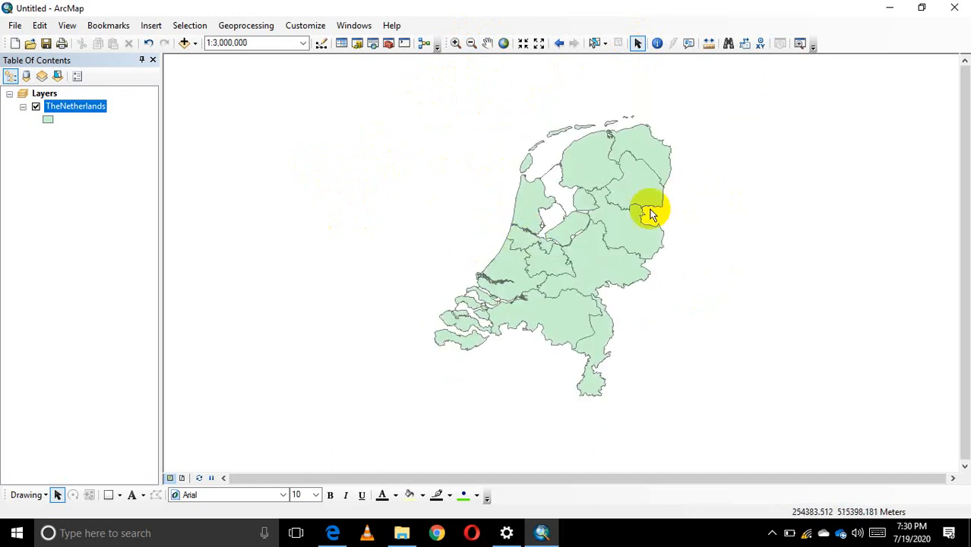
scroll(589, 216, up, 1)
scroll(601, 219, down, 1)
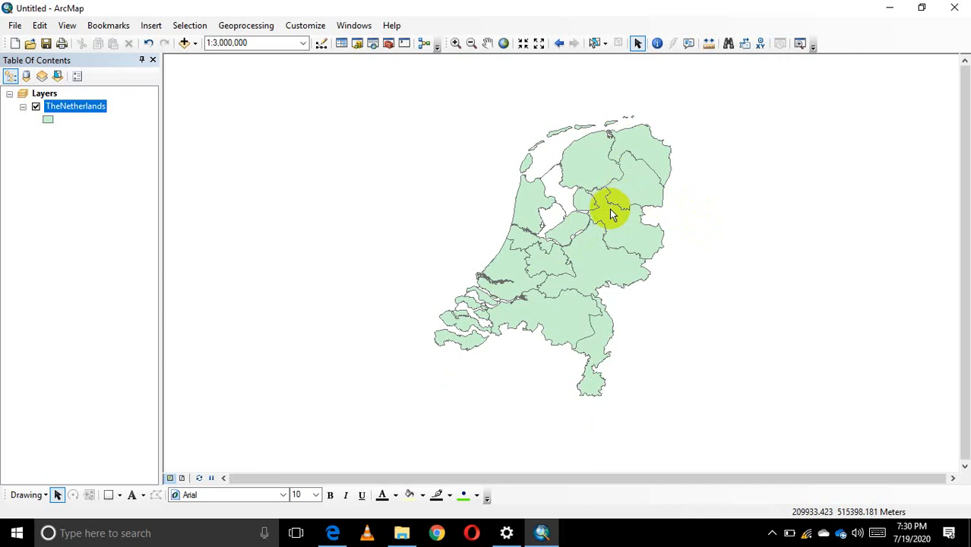
scroll(611, 211, up, 1)
scroll(609, 216, down, 2)
scroll(607, 216, up, 1)
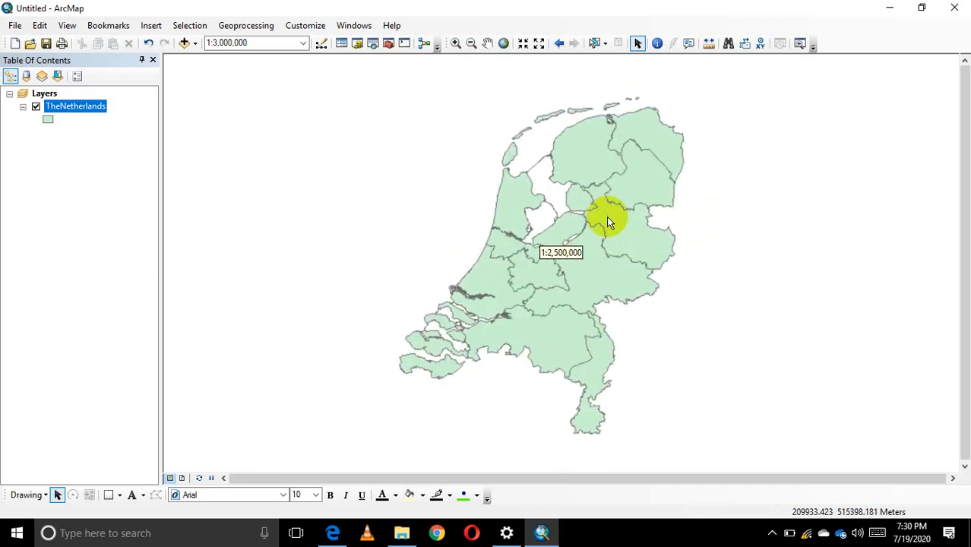
scroll(606, 218, down, 1)
scroll(606, 216, down, 2)
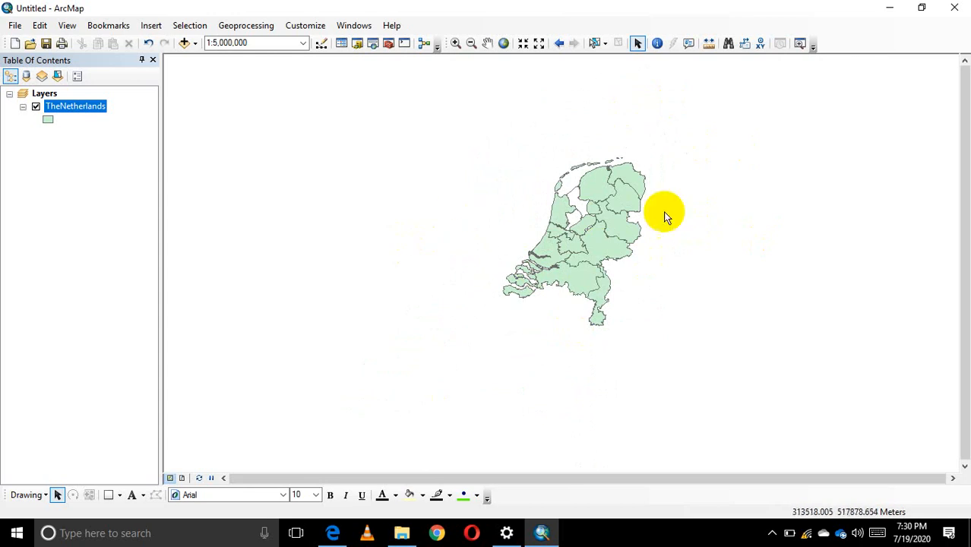
right_click(78, 105)
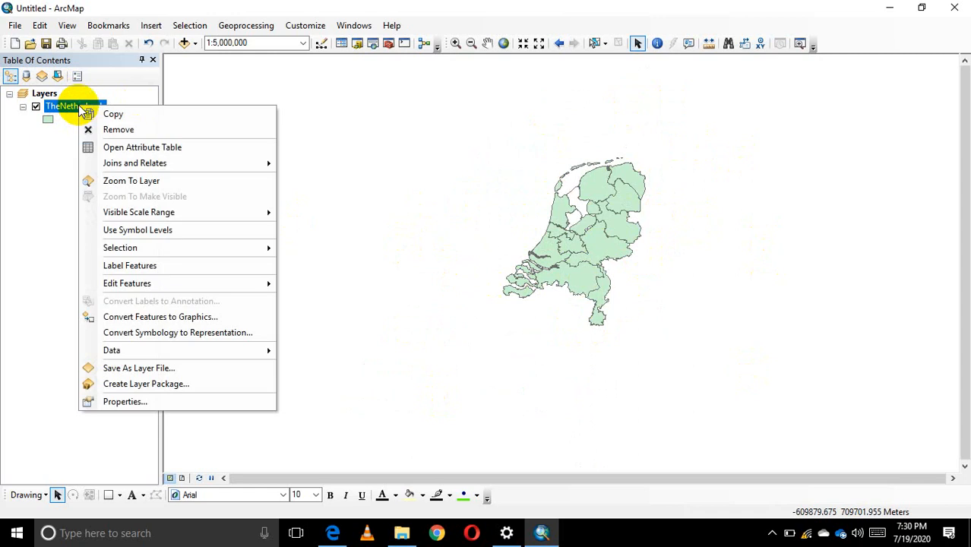
click(131, 180)
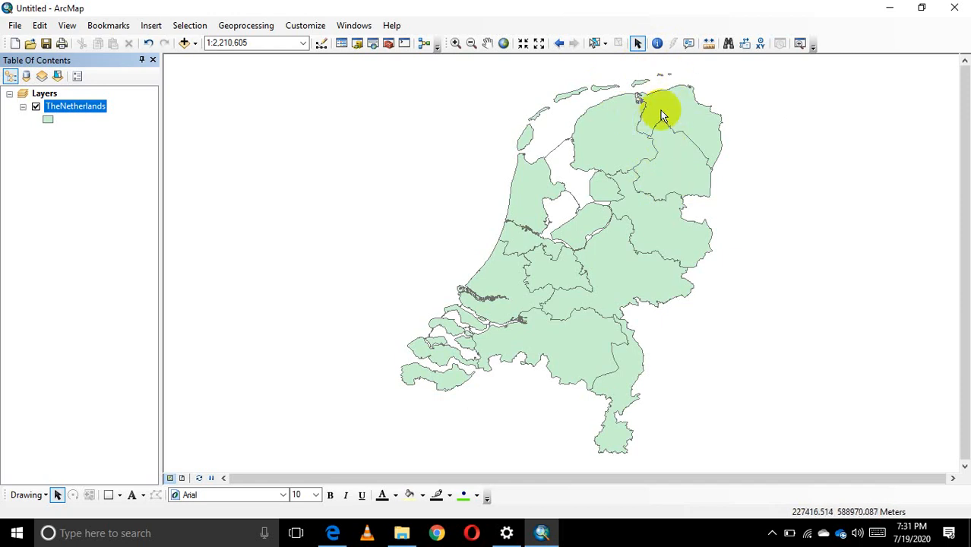
Identify the attributes of the Drenthe province on the map, close the results and restore the Select Elements pointer.
click(657, 44)
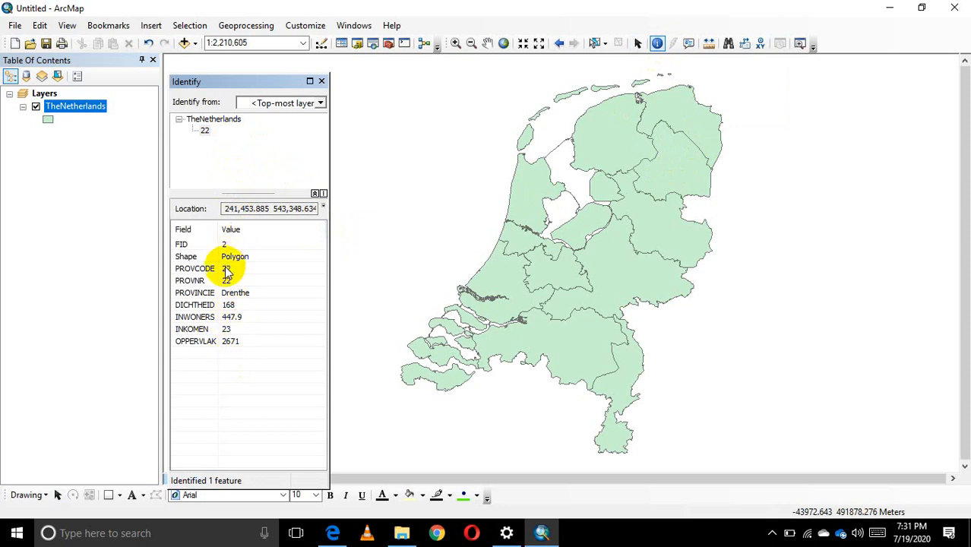
click(322, 81)
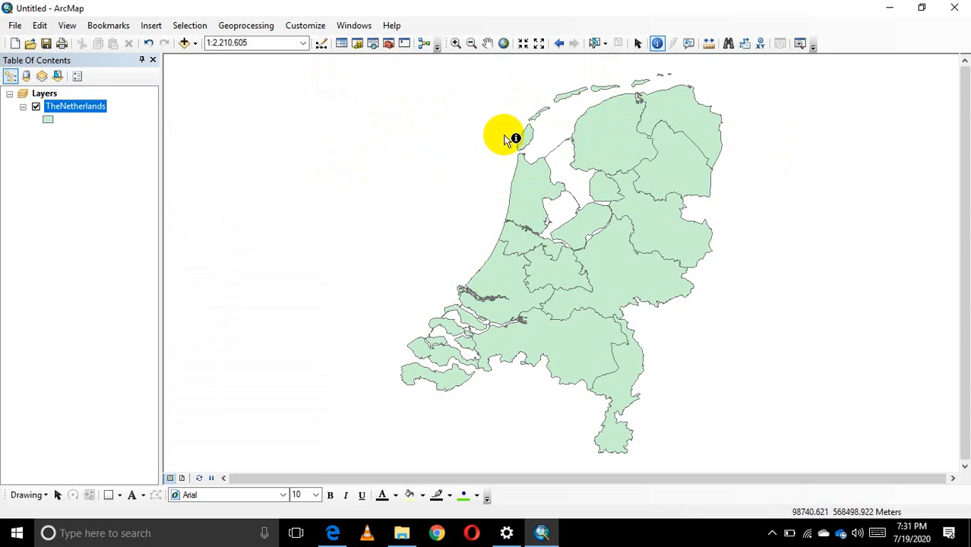
click(637, 46)
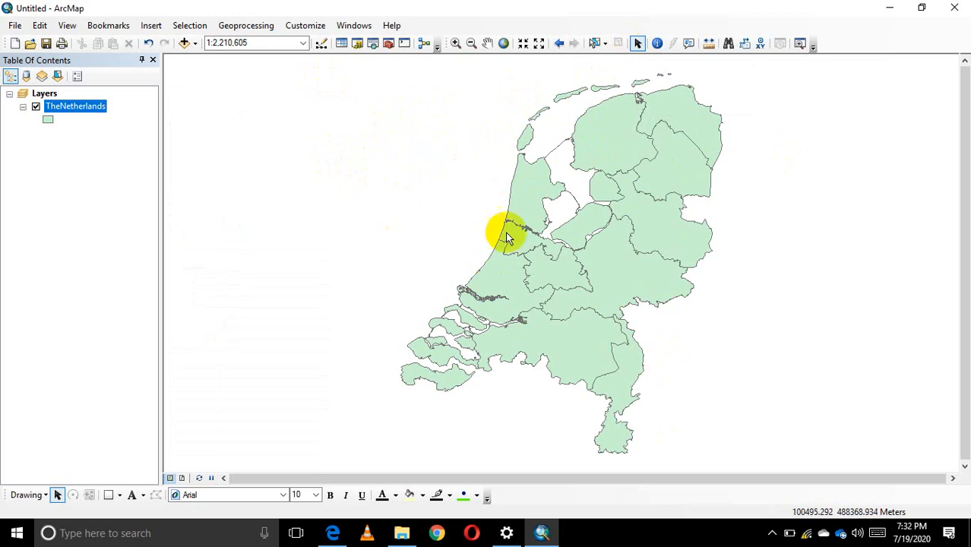
Select several provinces one at a time on the map with Select Features, ending with Overijssel.
click(595, 44)
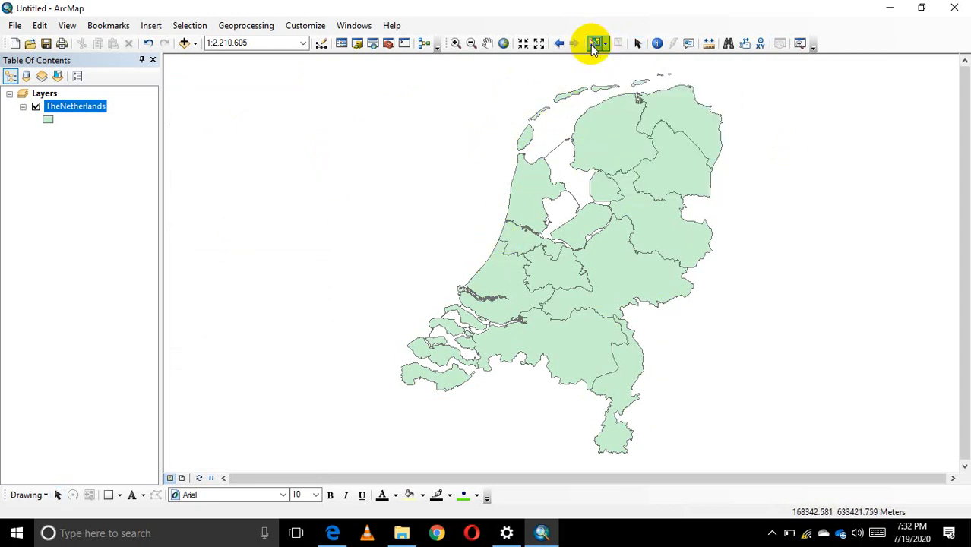
click(608, 144)
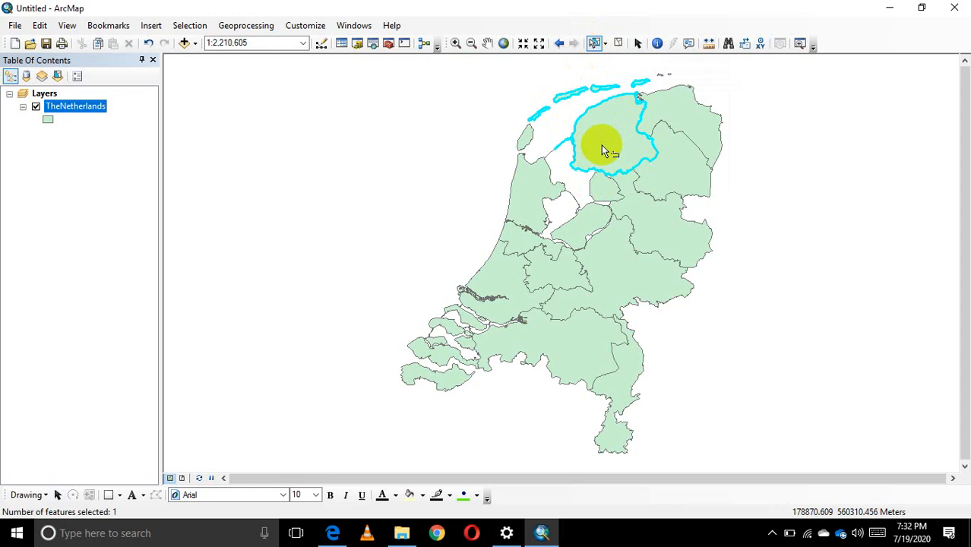
click(533, 200)
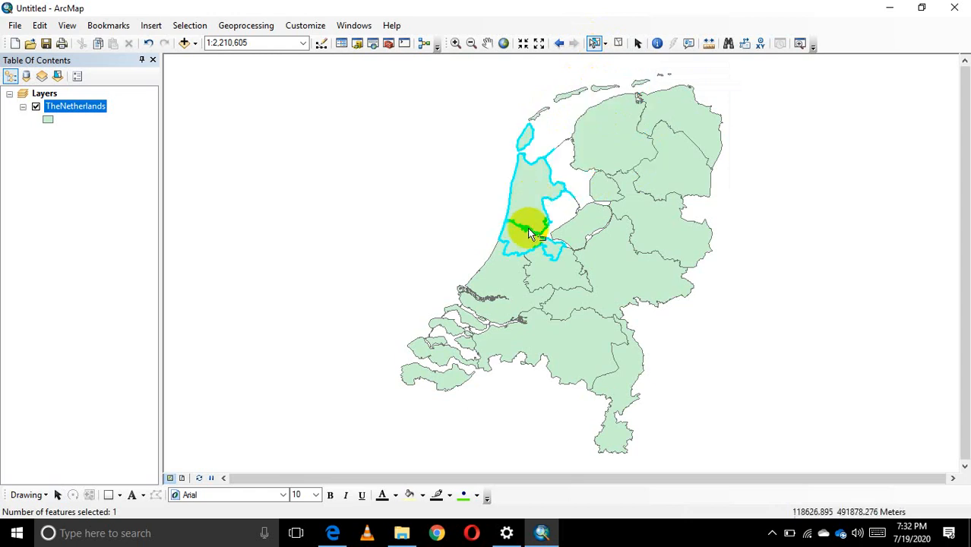
click(659, 235)
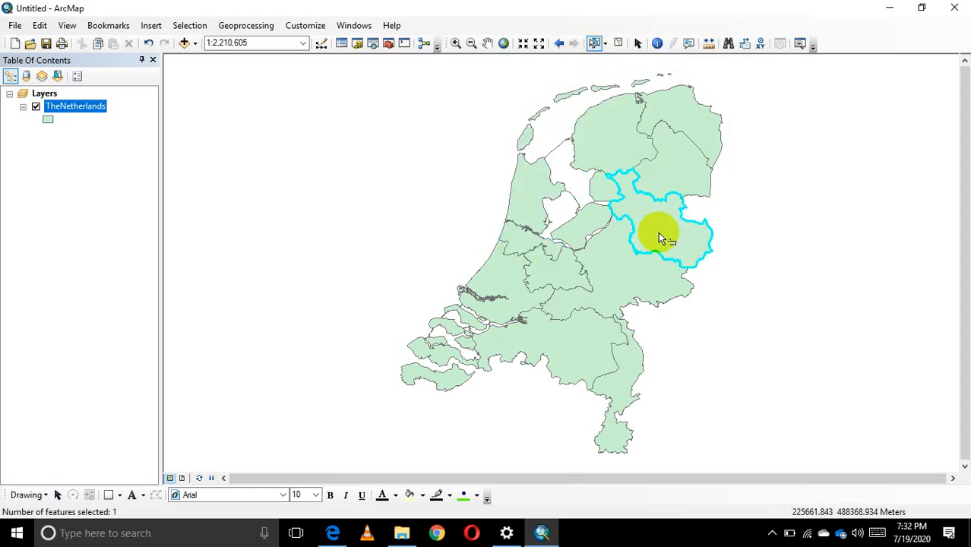
click(616, 271)
click(573, 347)
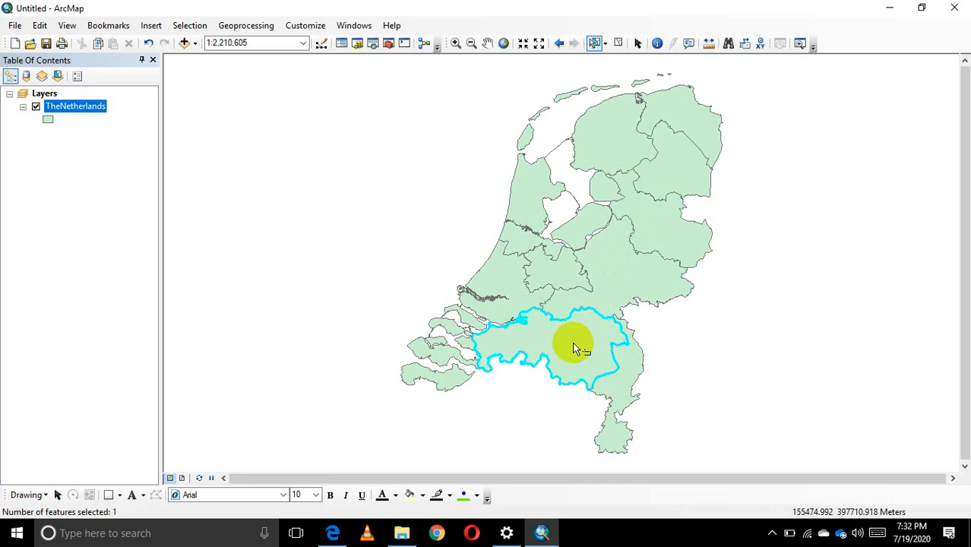
click(674, 173)
click(602, 135)
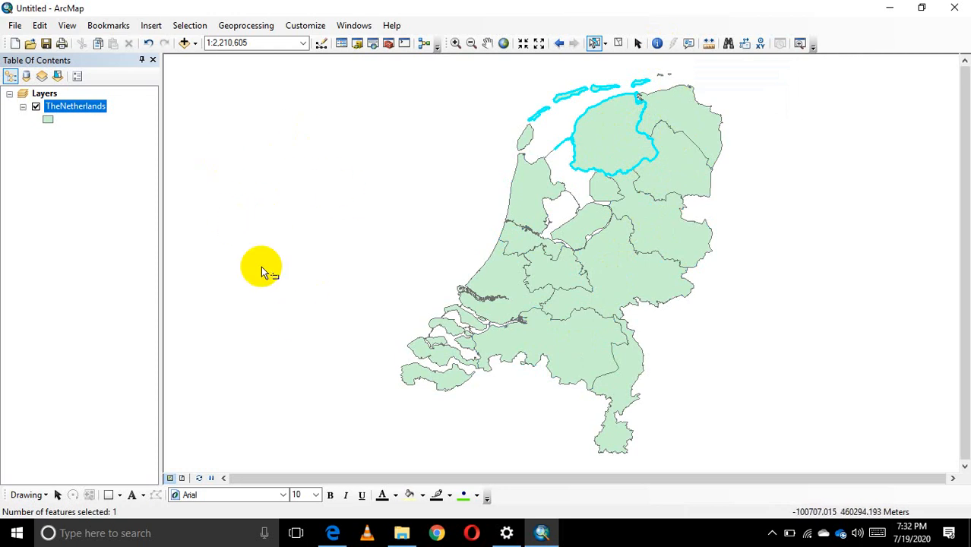
click(684, 163)
click(670, 234)
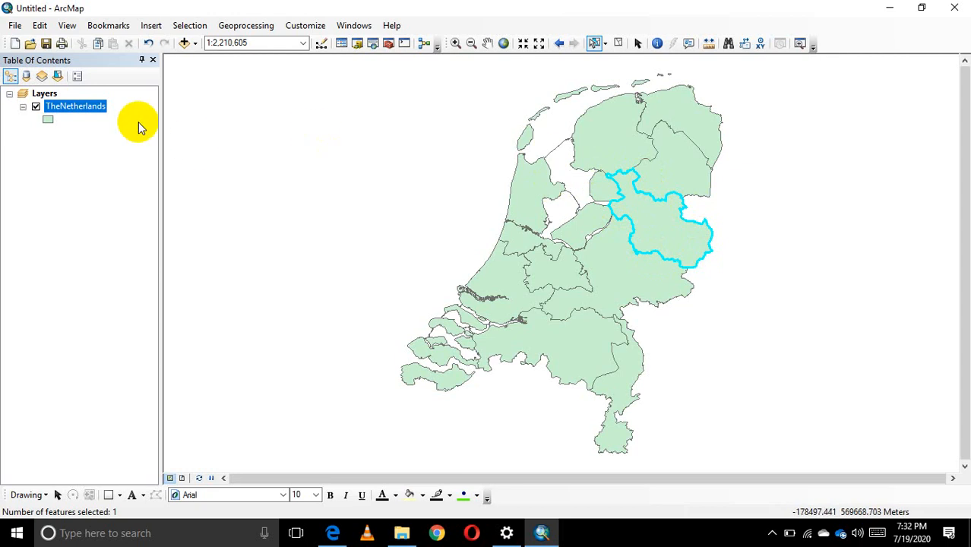
Open the attribute table of TheNetherlands layer and move its window aside so the selected province stays in view.
right_click(87, 111)
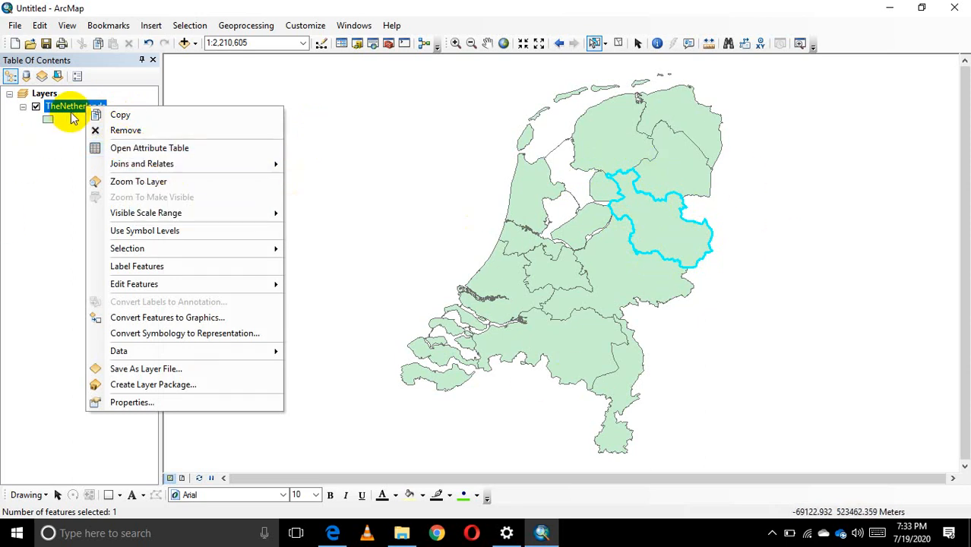
click(138, 147)
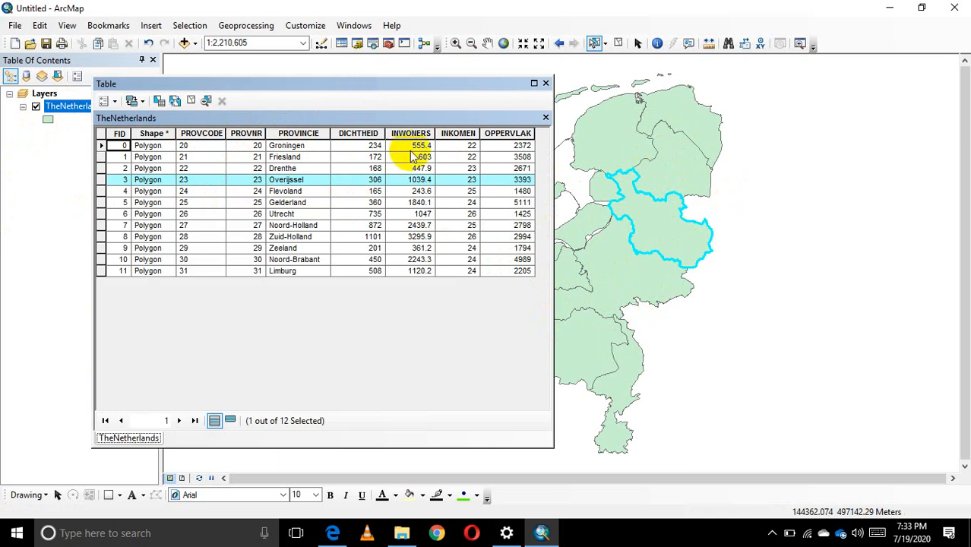
drag(408, 79, 265, 89)
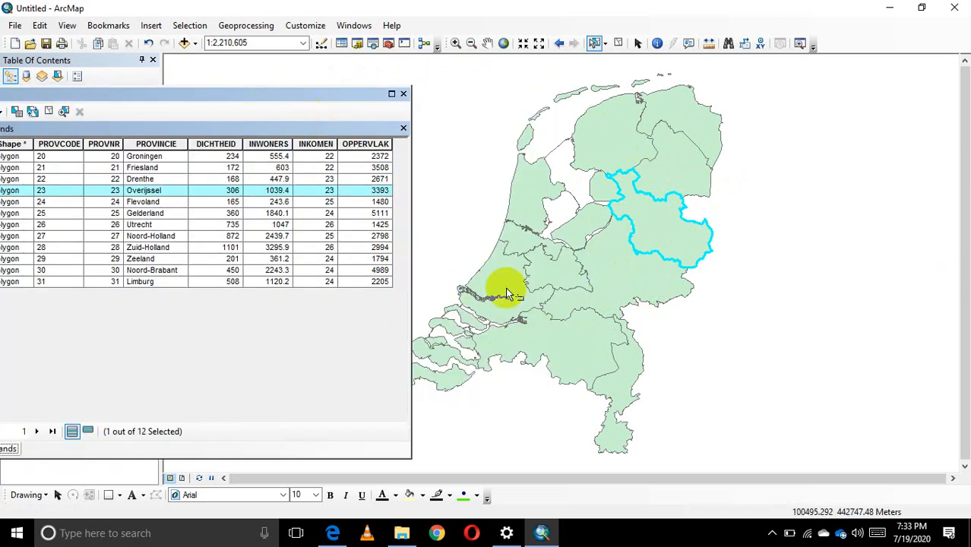
Bring the full attribute table into view, close it, clear the selected features and restore the Select Elements pointer.
drag(290, 97, 513, 101)
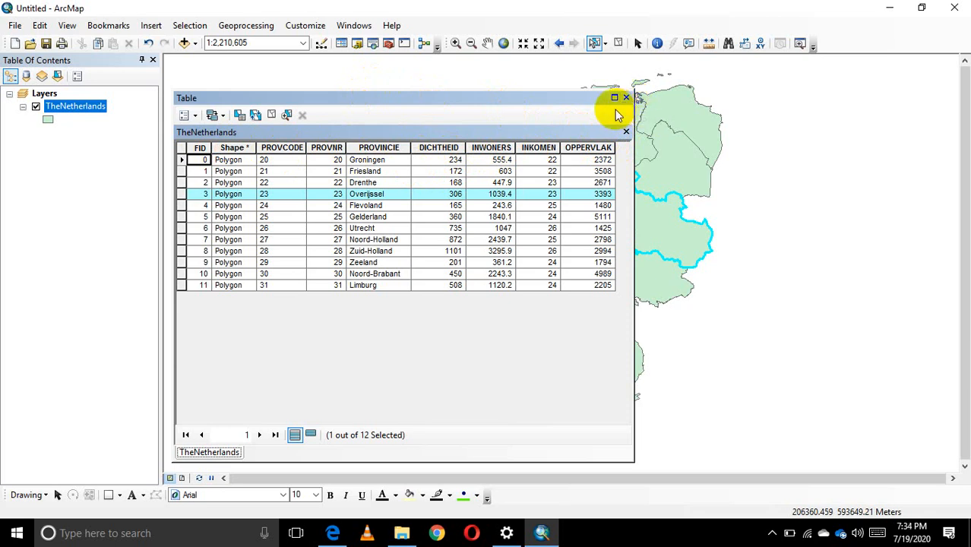
drag(535, 99, 397, 82)
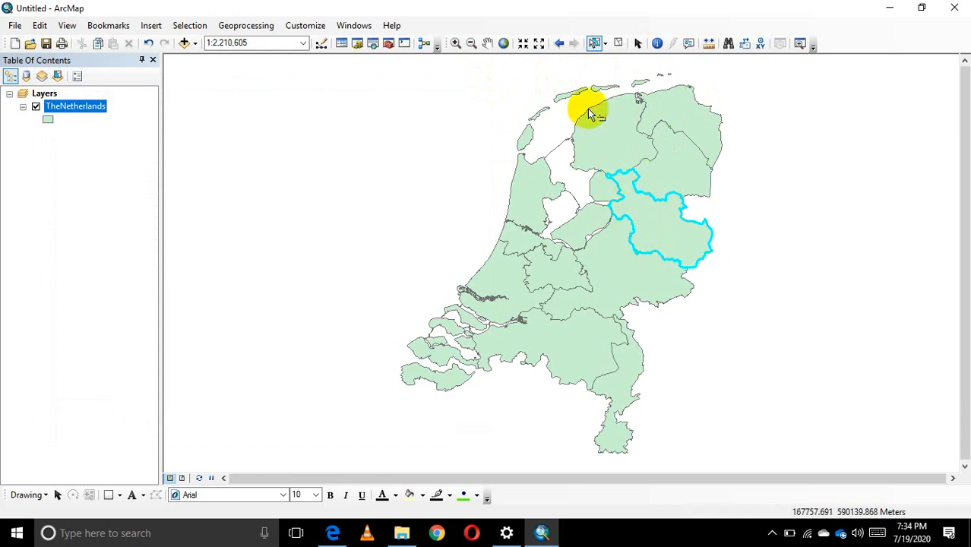
click(619, 44)
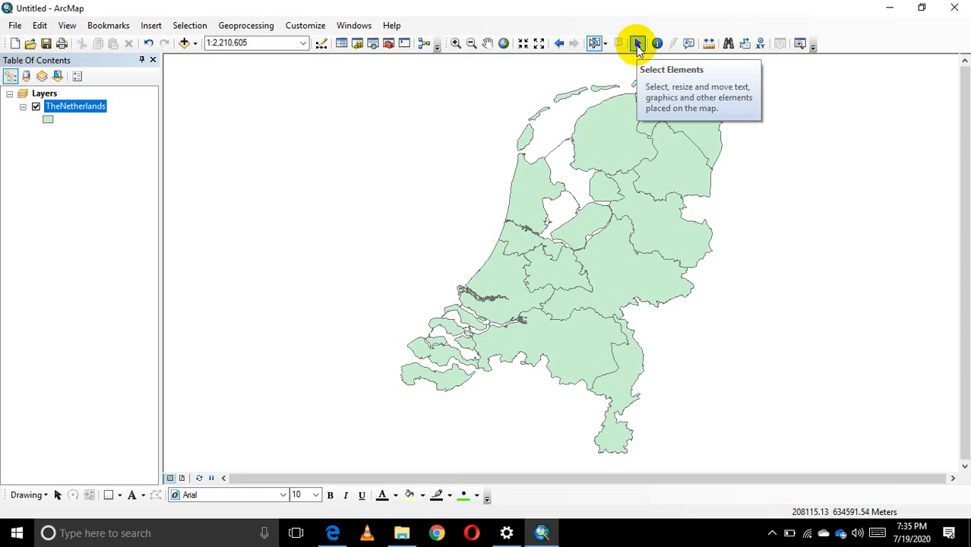
click(637, 46)
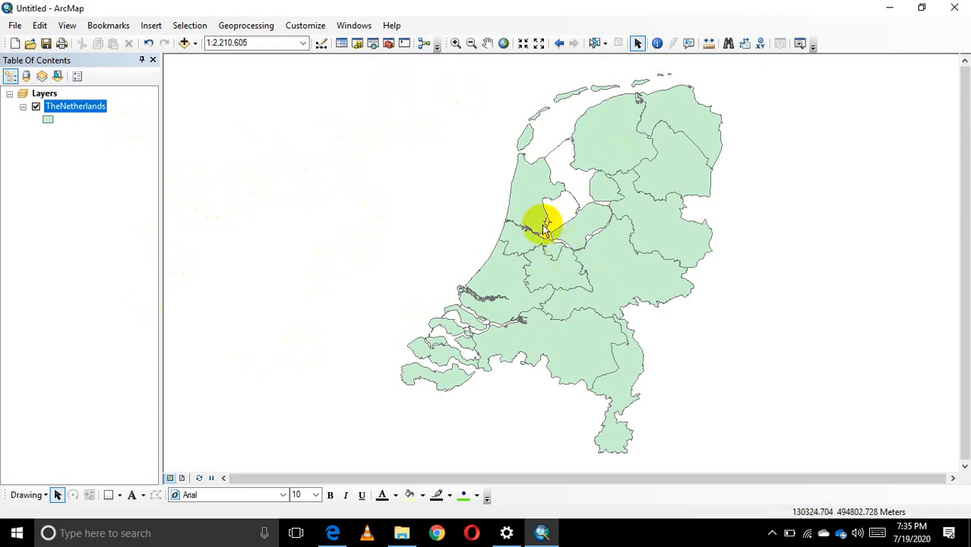
Open the attribute table of TheNetherlands layer, examine the Noord-Holland record and the PROVINCIE field, and close the table.
right_click(74, 107)
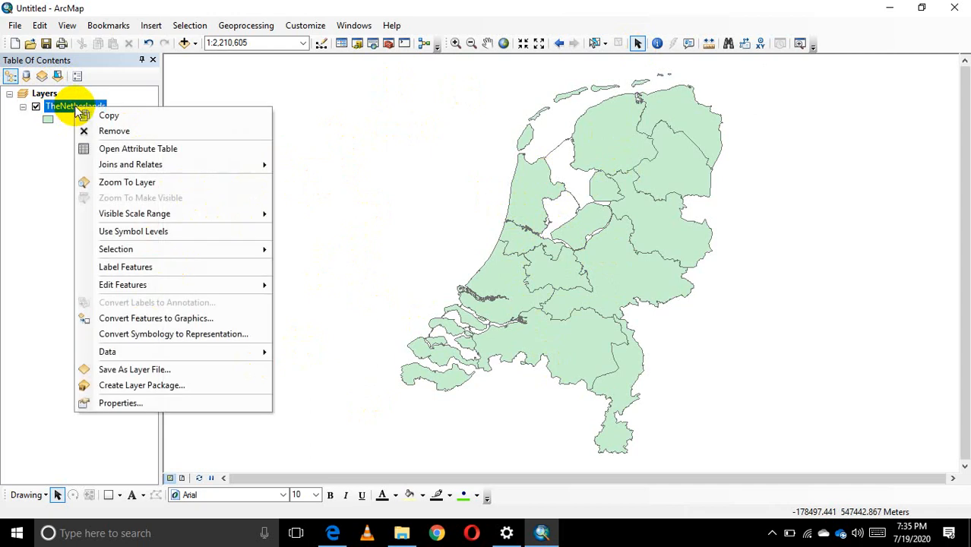
click(129, 149)
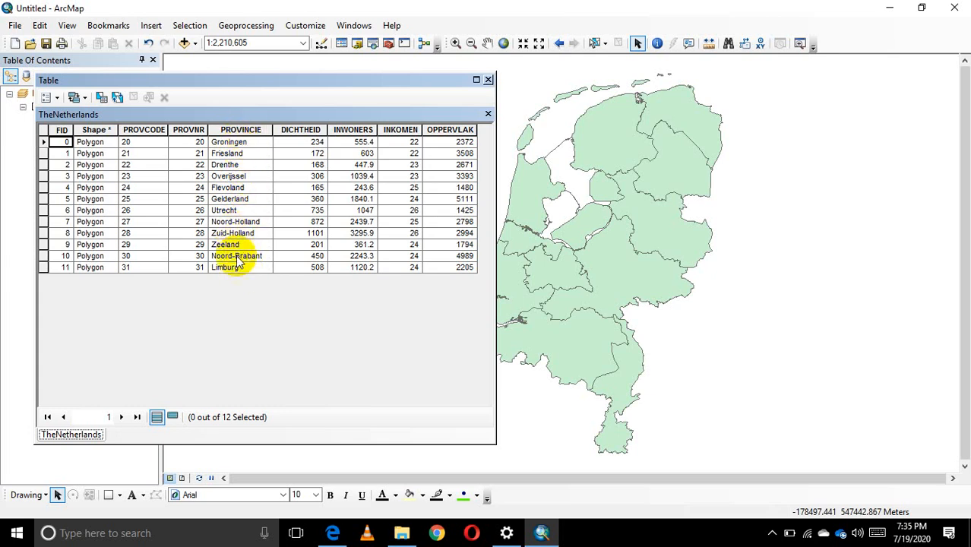
click(228, 222)
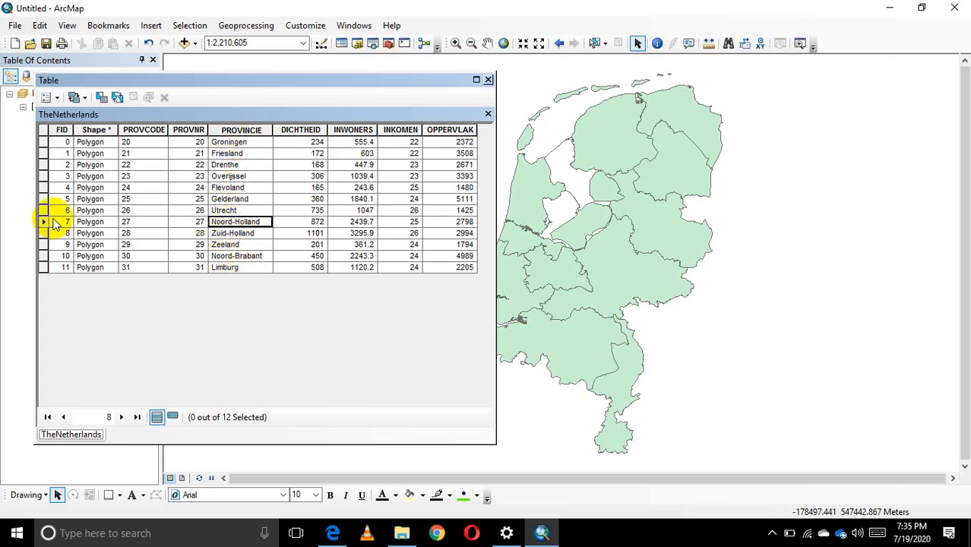
click(131, 222)
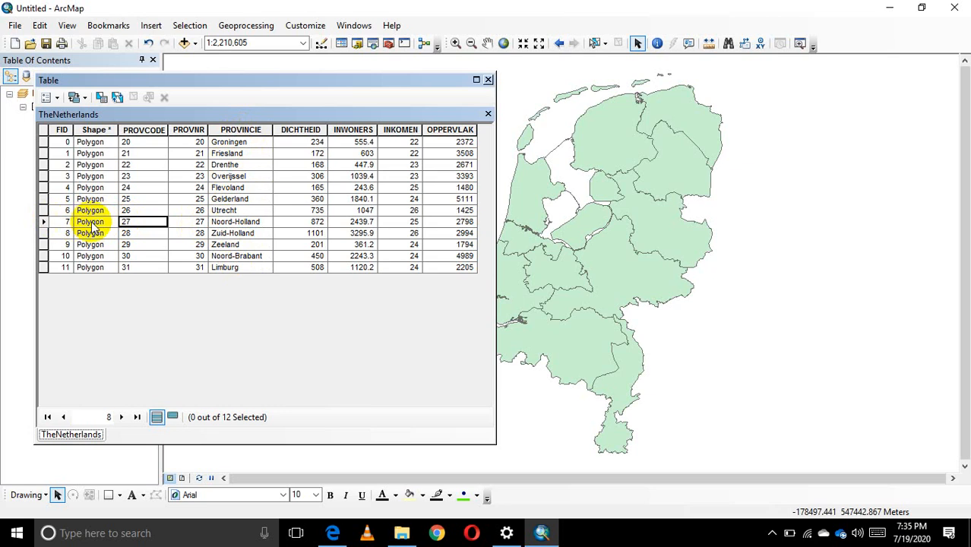
click(250, 222)
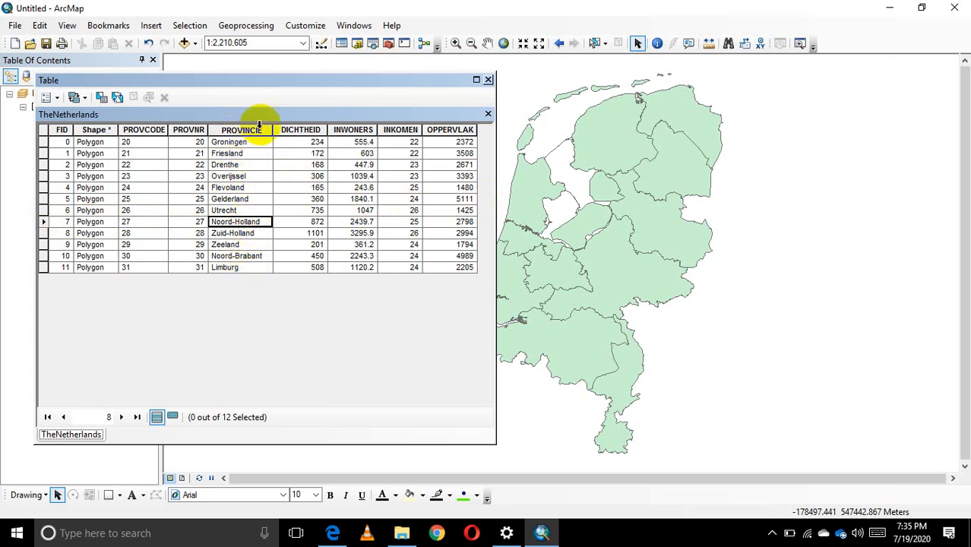
click(489, 80)
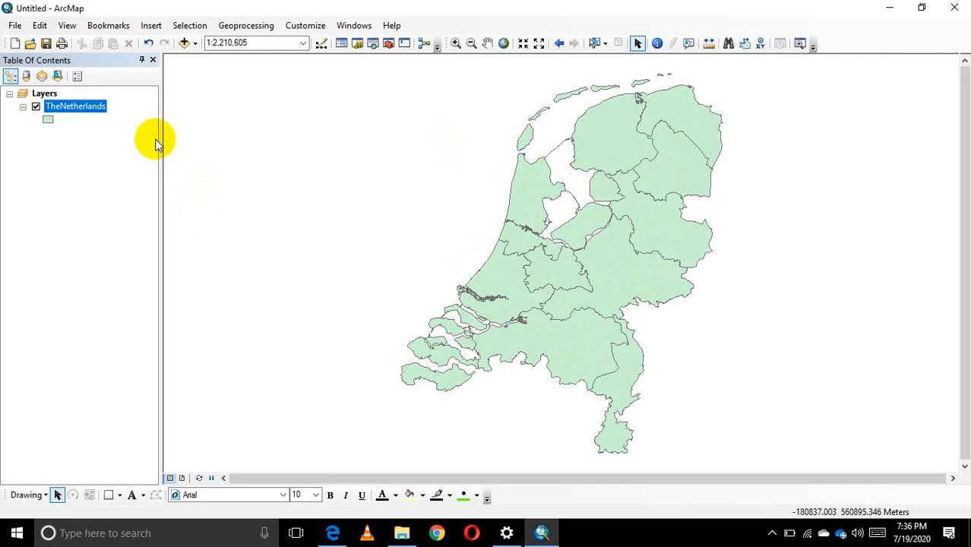
Look through the General, Definition Query and Symbology settings in TheNetherlands layer's properties, and close them without changes.
right_click(82, 110)
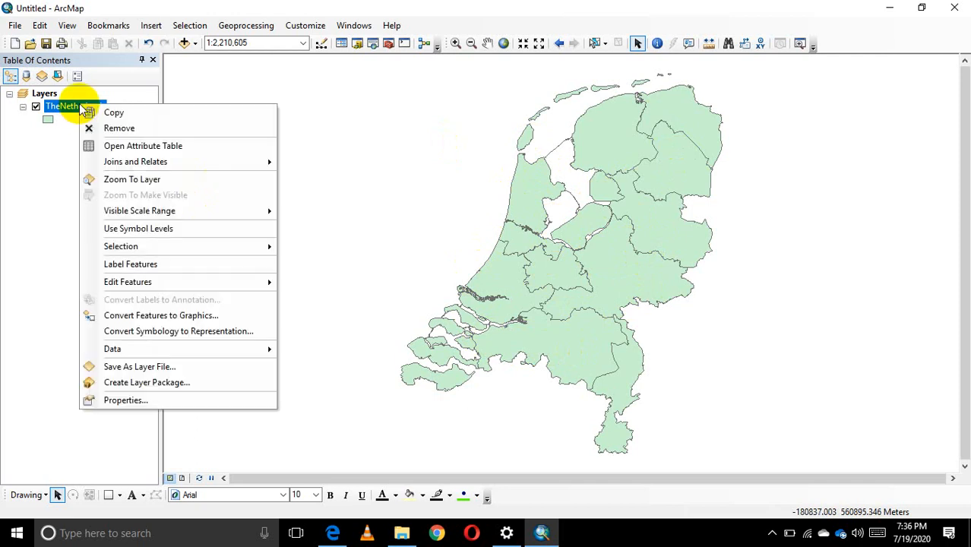
click(54, 162)
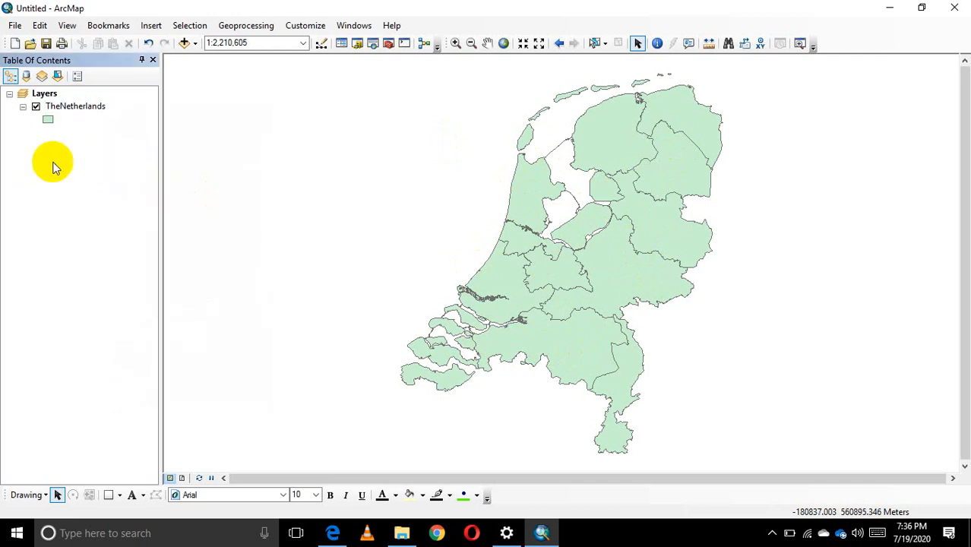
right_click(76, 112)
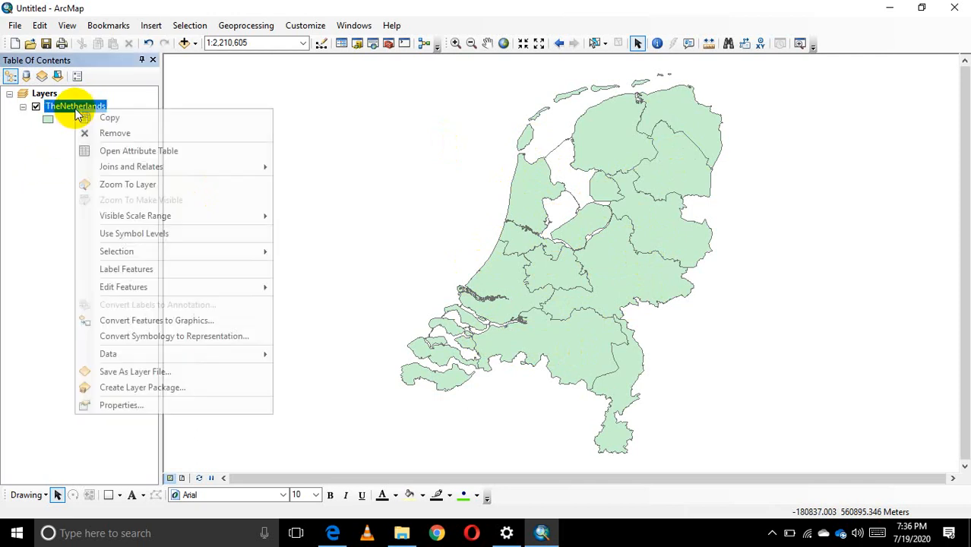
click(135, 405)
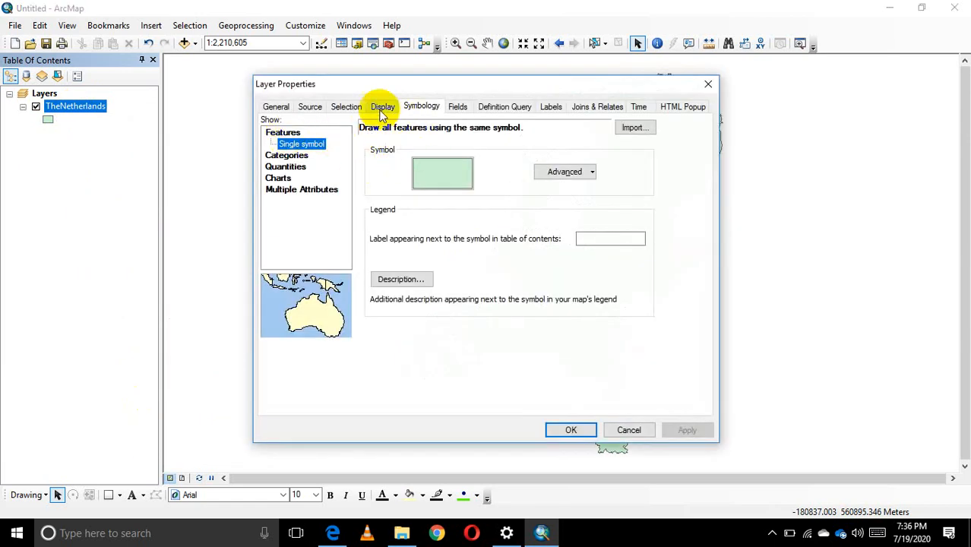
click(347, 108)
click(277, 106)
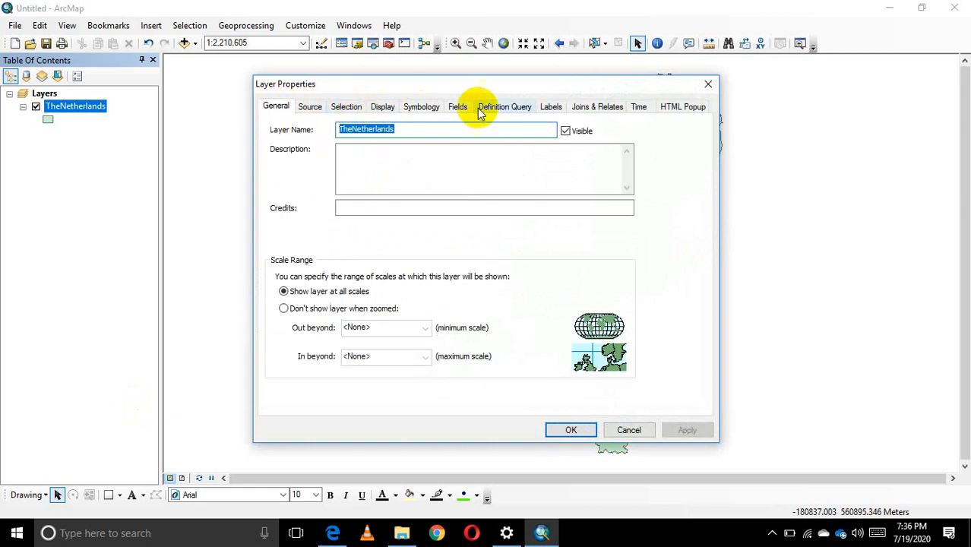
click(516, 103)
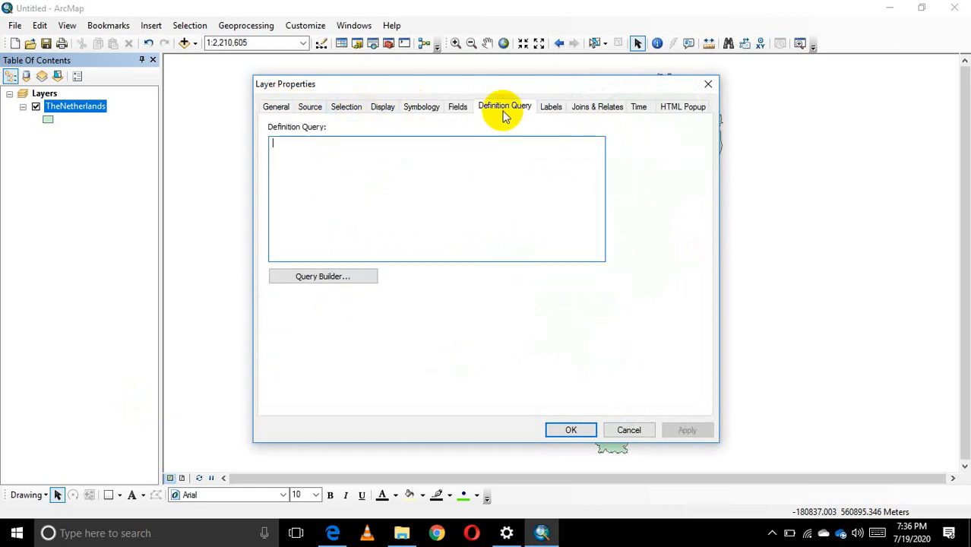
click(423, 107)
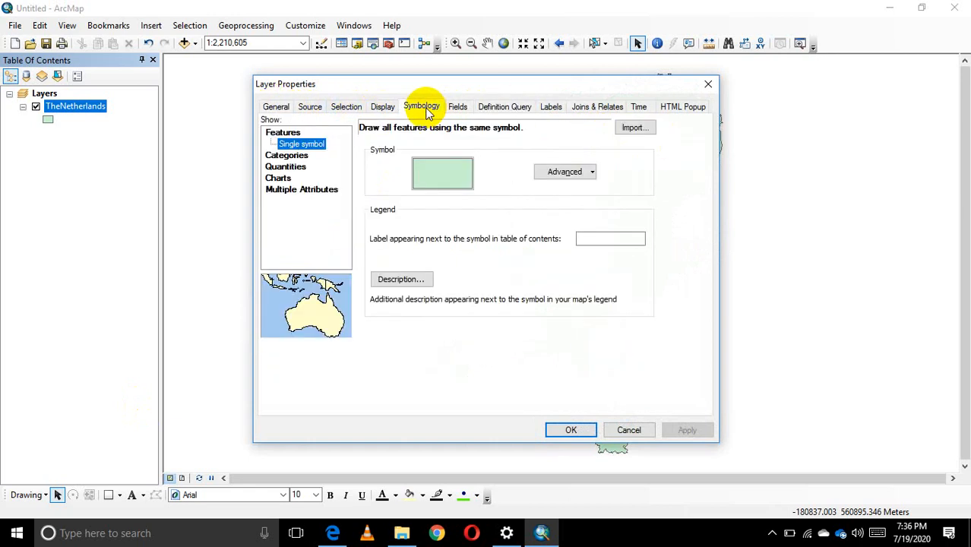
click(706, 84)
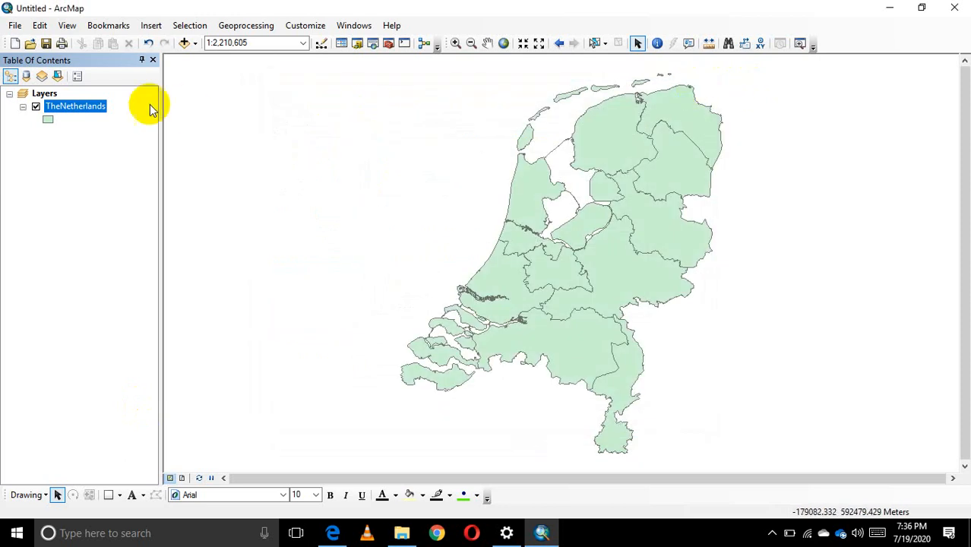
Review the layer's Single symbol symbology with the properties dialog moved aside to compare it with the map, and close the dialog.
right_click(88, 107)
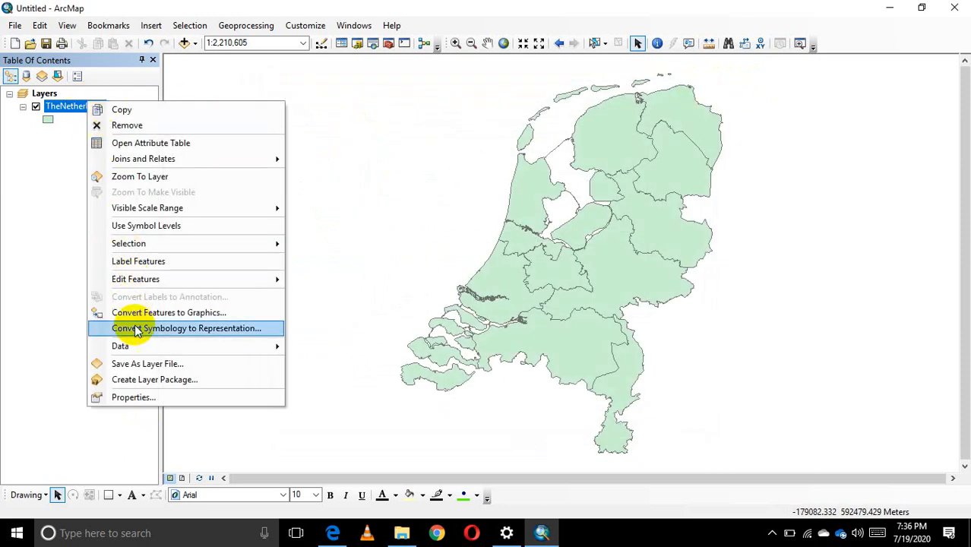
right_click(66, 111)
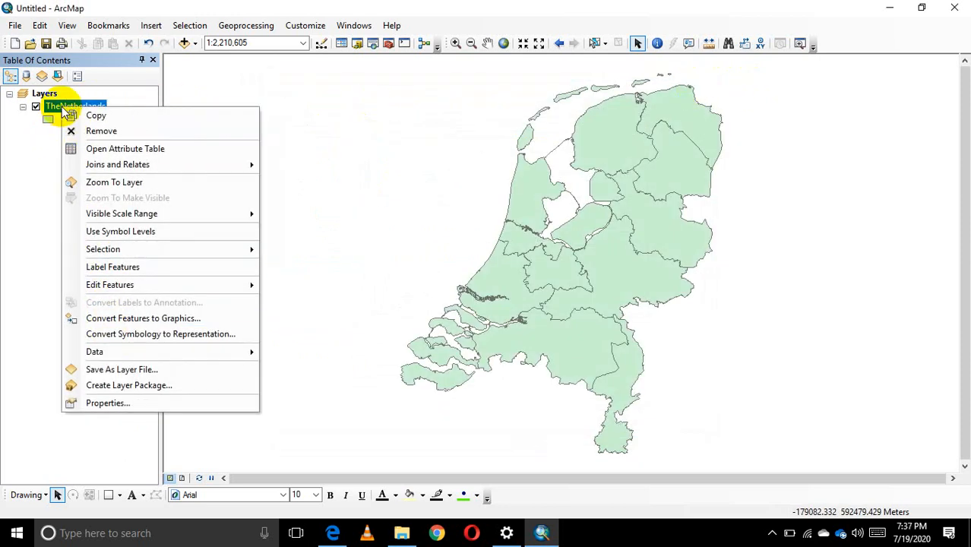
click(132, 405)
click(480, 106)
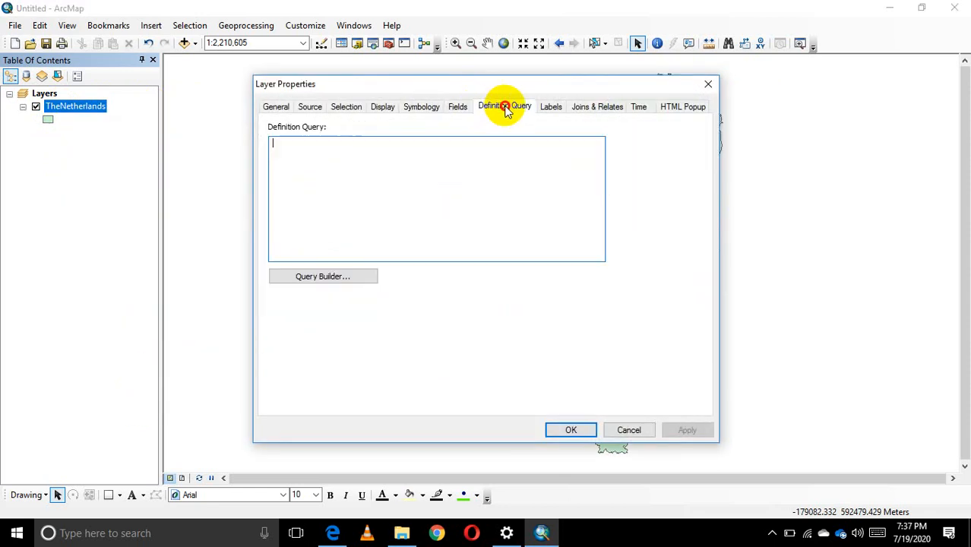
click(551, 108)
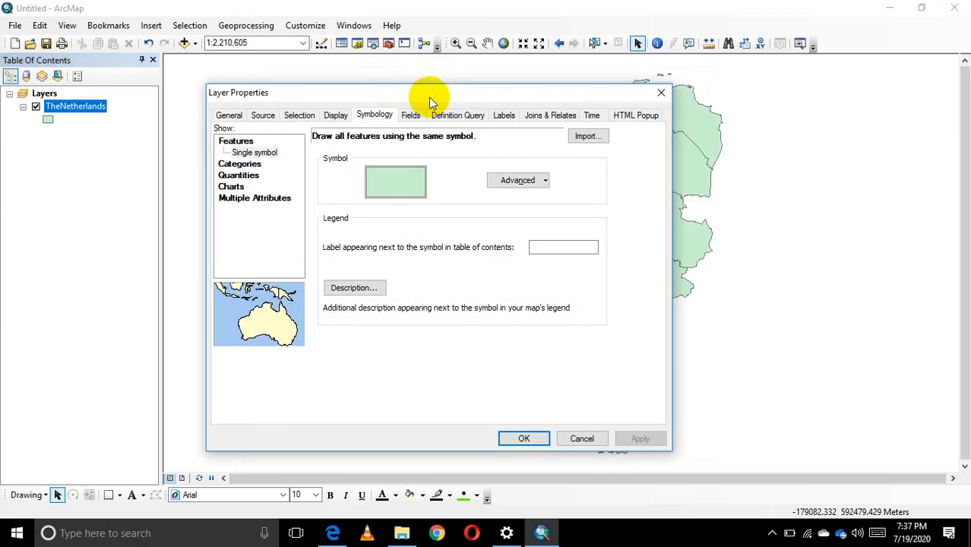
drag(430, 101, 471, 84)
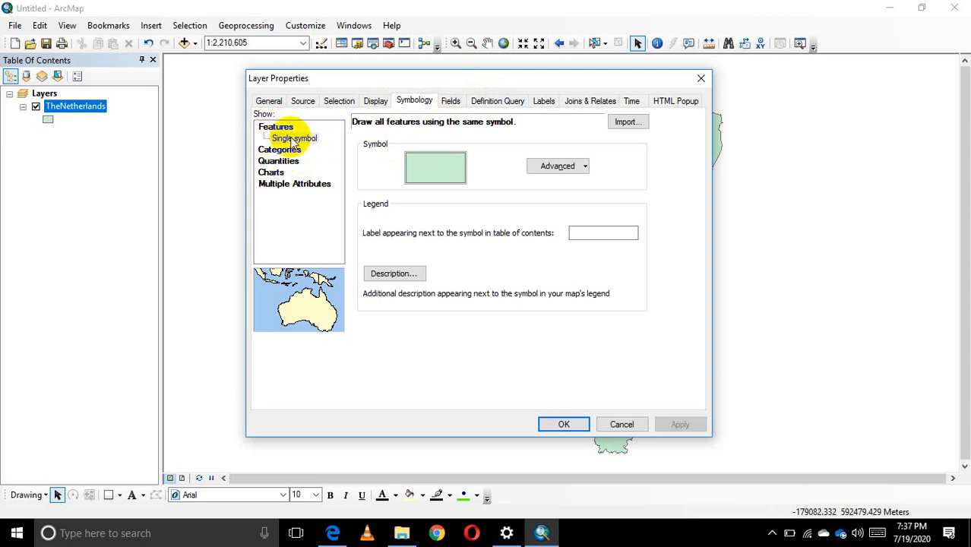
drag(522, 78, 276, 85)
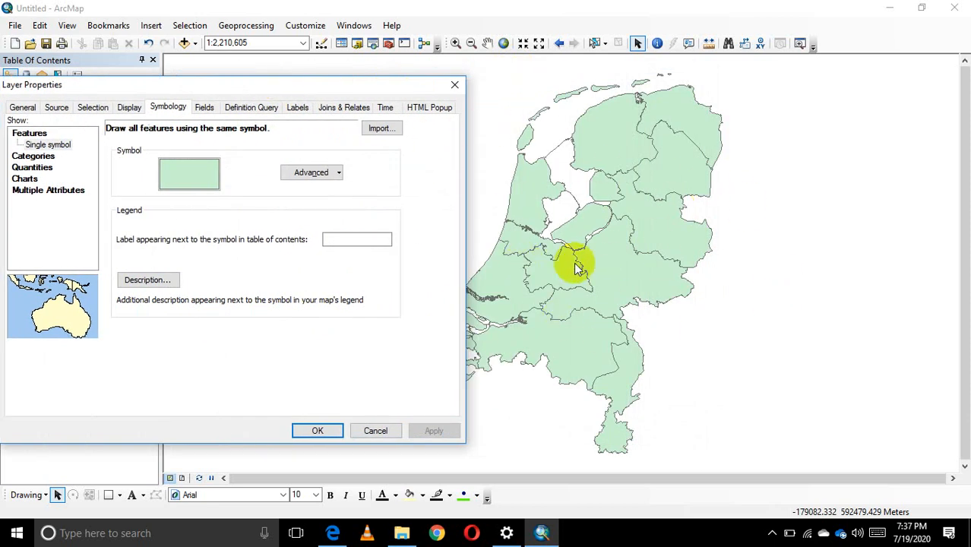
drag(338, 90, 509, 89)
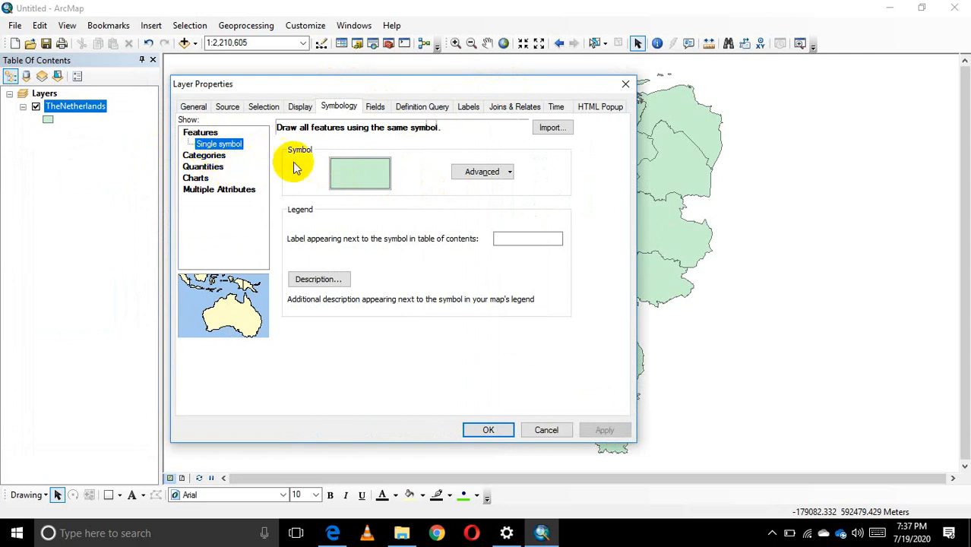
click(626, 85)
Check the attribute fields of TheNetherlands layer that could be used for symbology, and close the table.
right_click(89, 107)
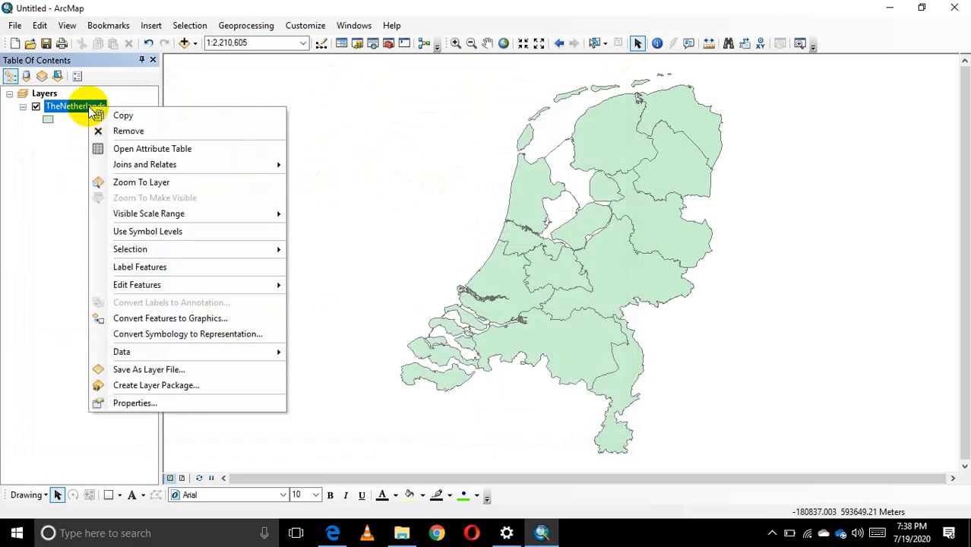
click(146, 149)
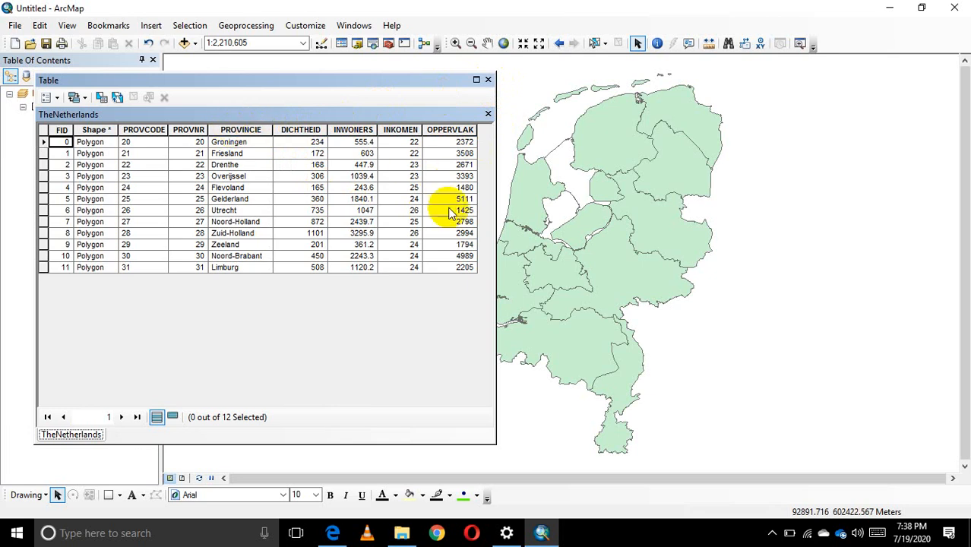
click(488, 81)
Set TheNetherlands layer's symbology to Unique values categories with PROVINCIE as the value field, and exclude <all other values>.
right_click(80, 108)
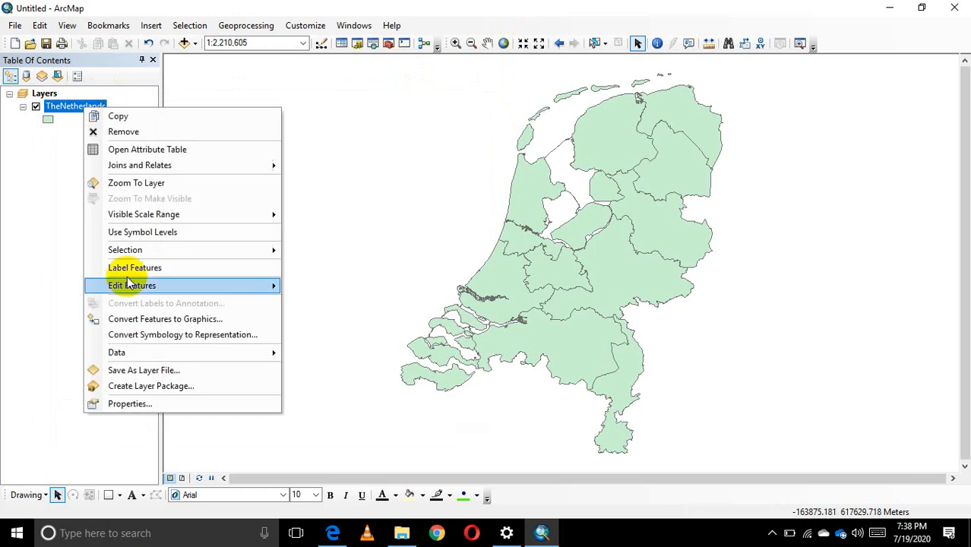
click(133, 404)
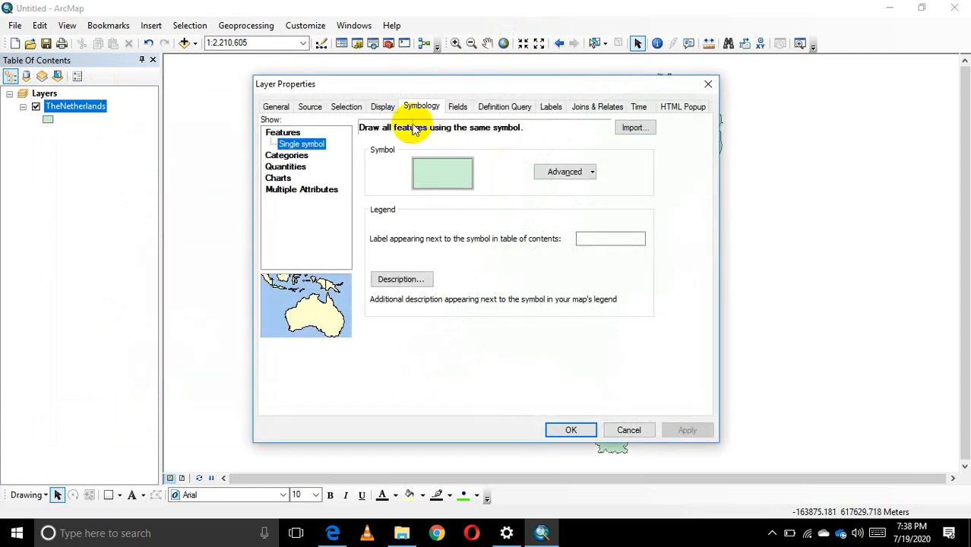
click(289, 157)
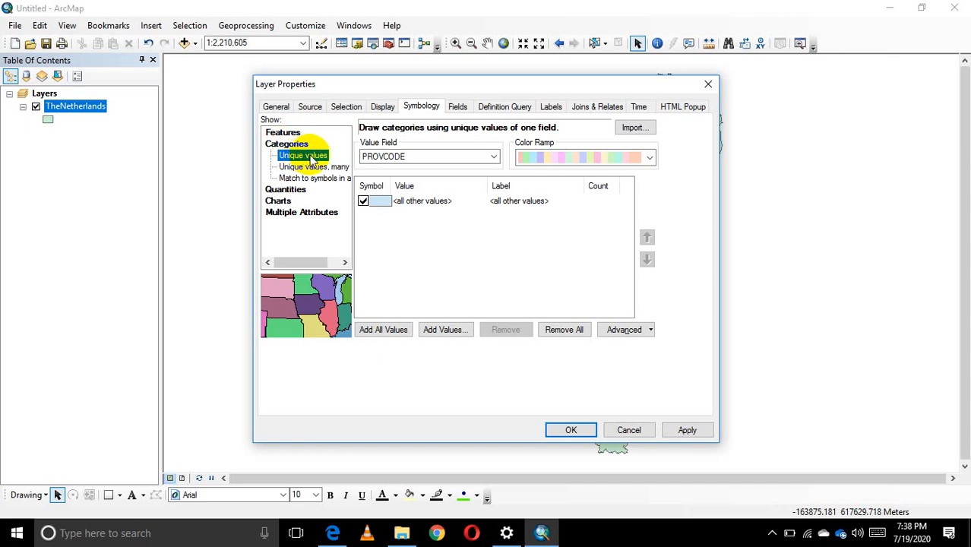
click(494, 160)
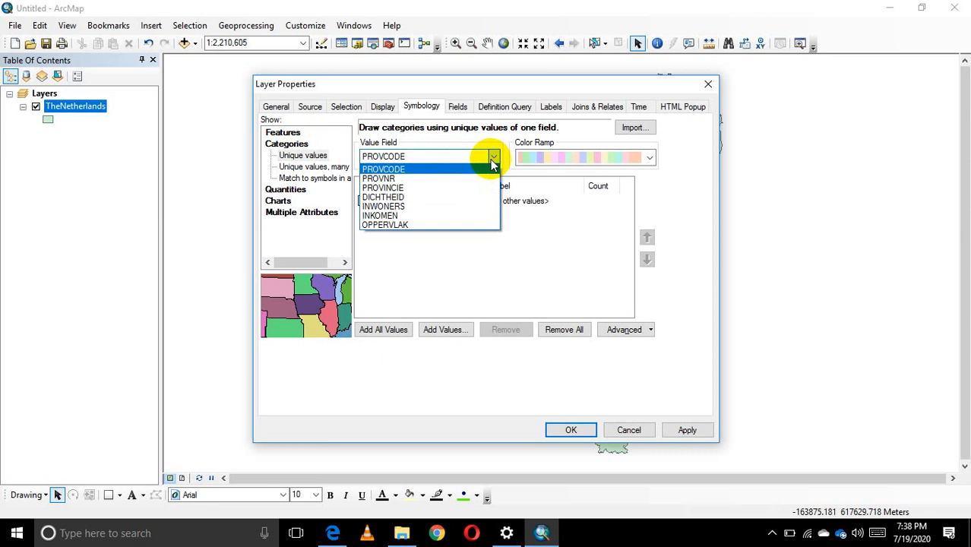
click(400, 188)
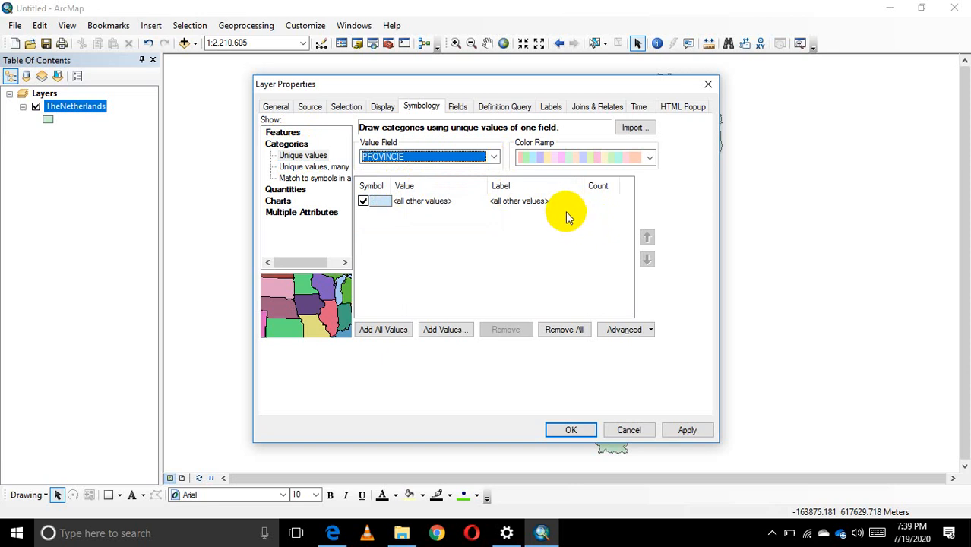
click(363, 202)
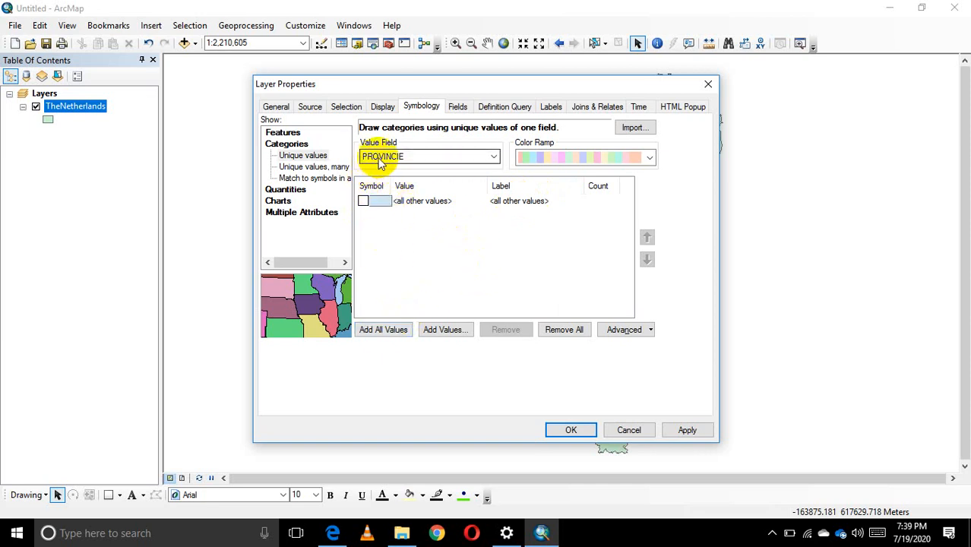
click(420, 157)
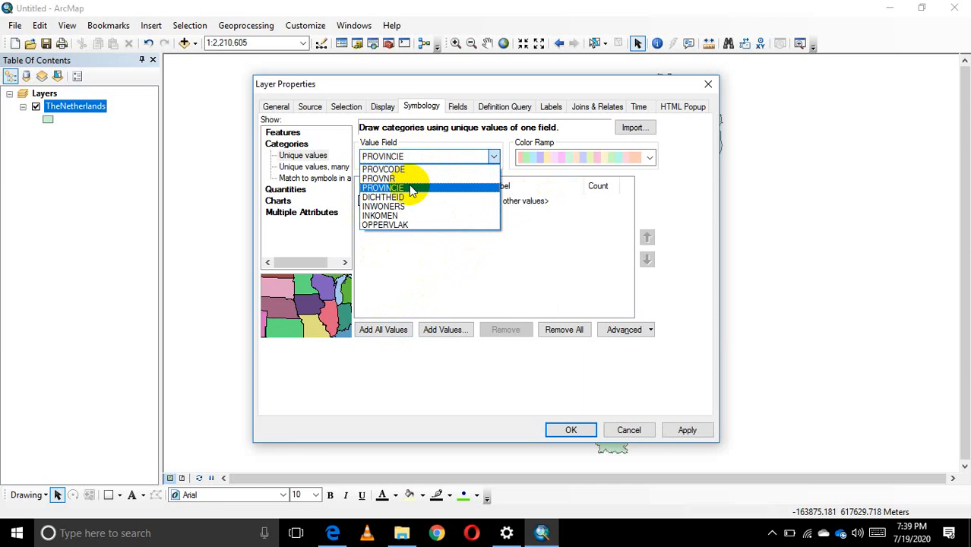
click(411, 190)
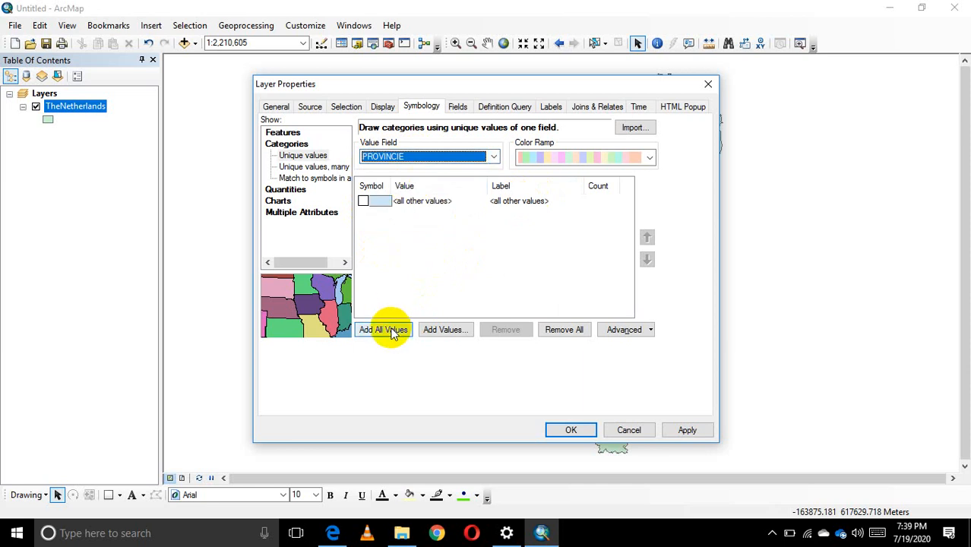
Add all PROVINCIE values to TheNetherlands layer's unique values symbology, and apply it to the map.
click(393, 331)
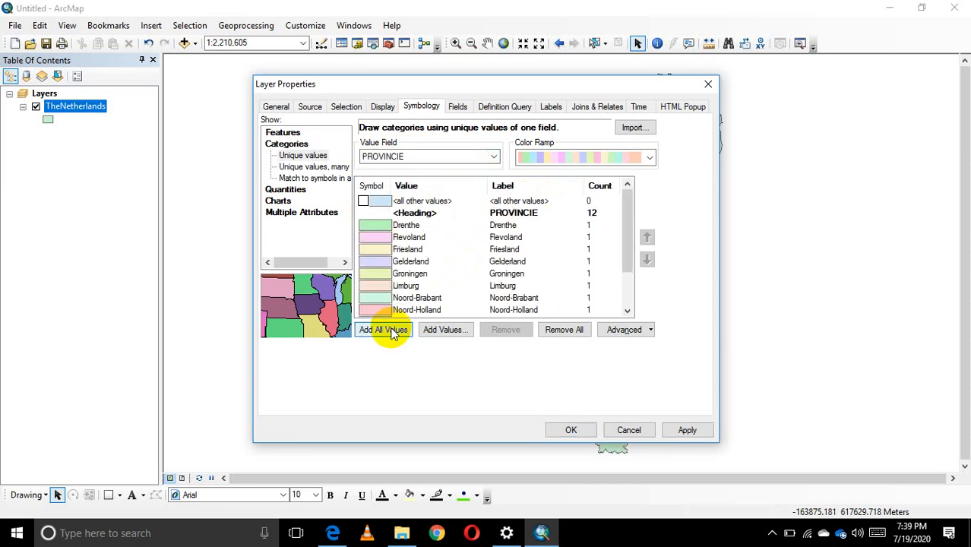
click(691, 433)
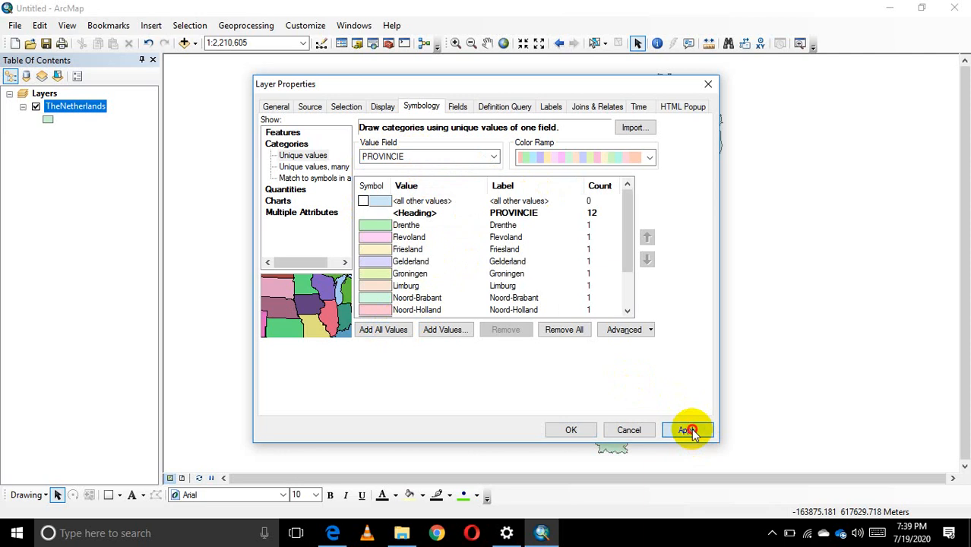
click(566, 433)
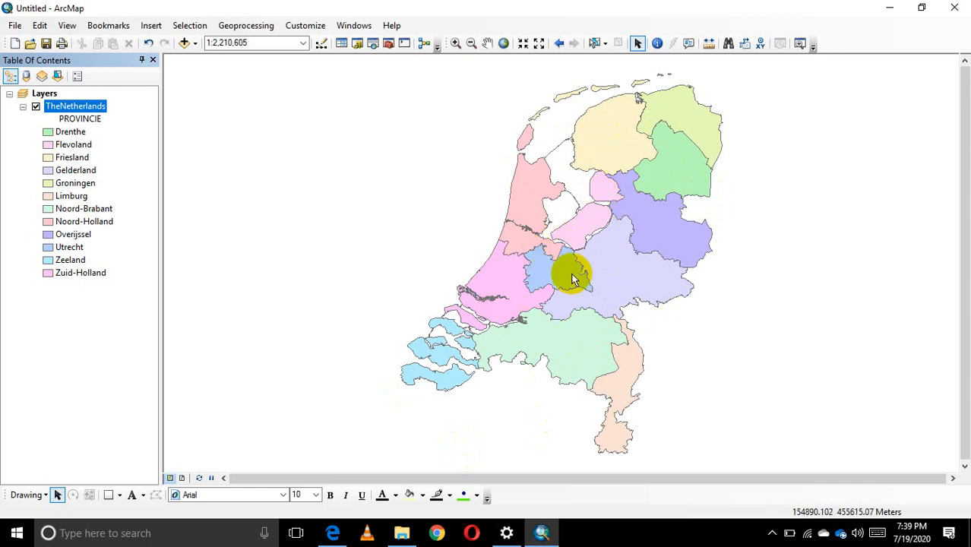
Turn on feature labels for TheNetherlands layer to view the default labels on the map, and turn them off again.
right_click(88, 112)
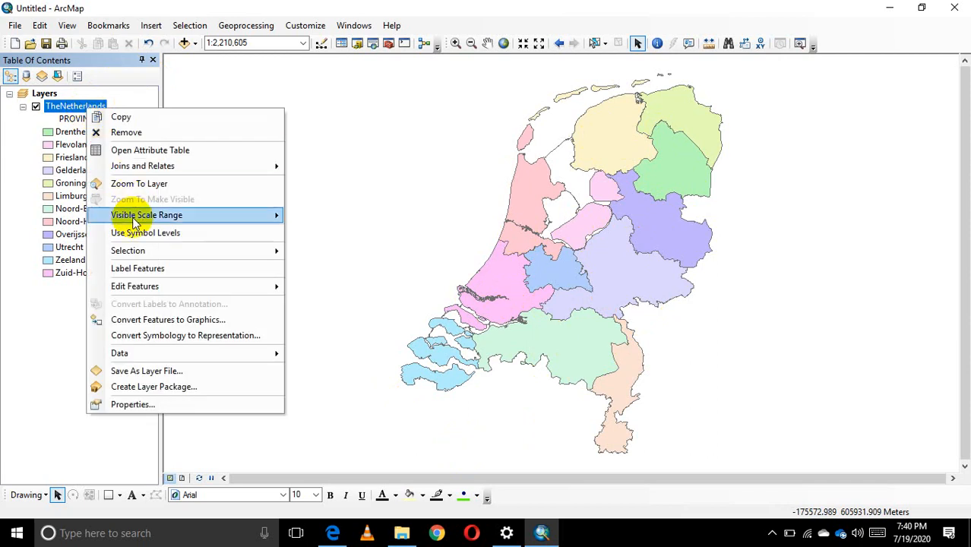
click(153, 272)
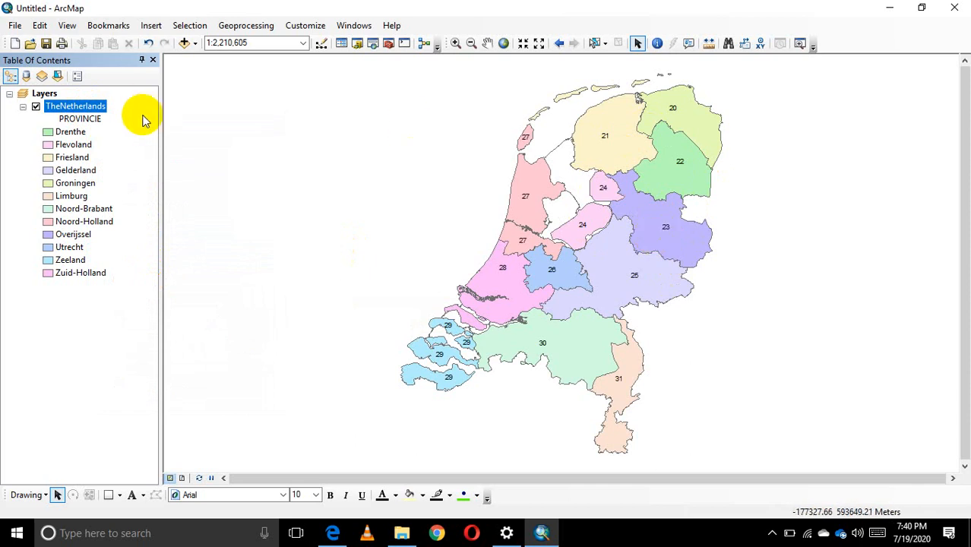
right_click(90, 109)
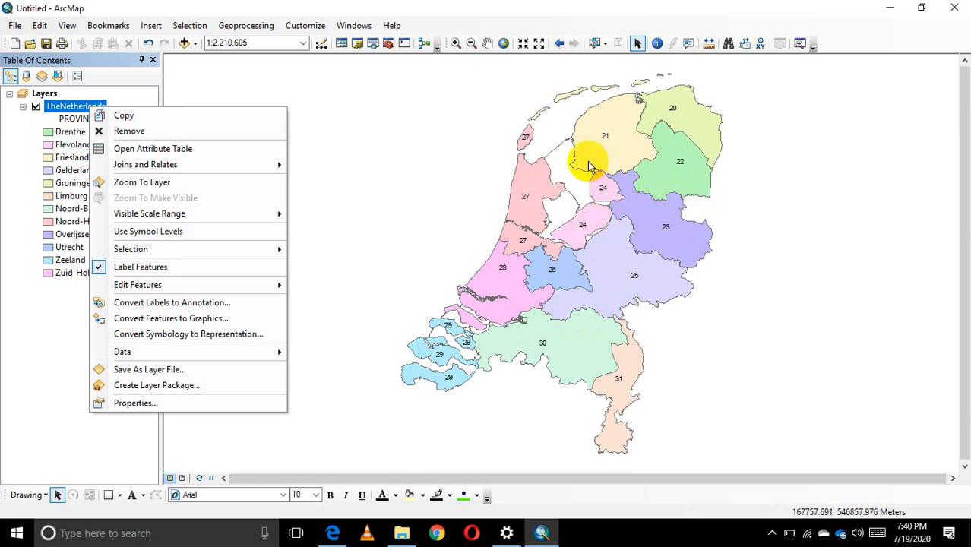
click(422, 189)
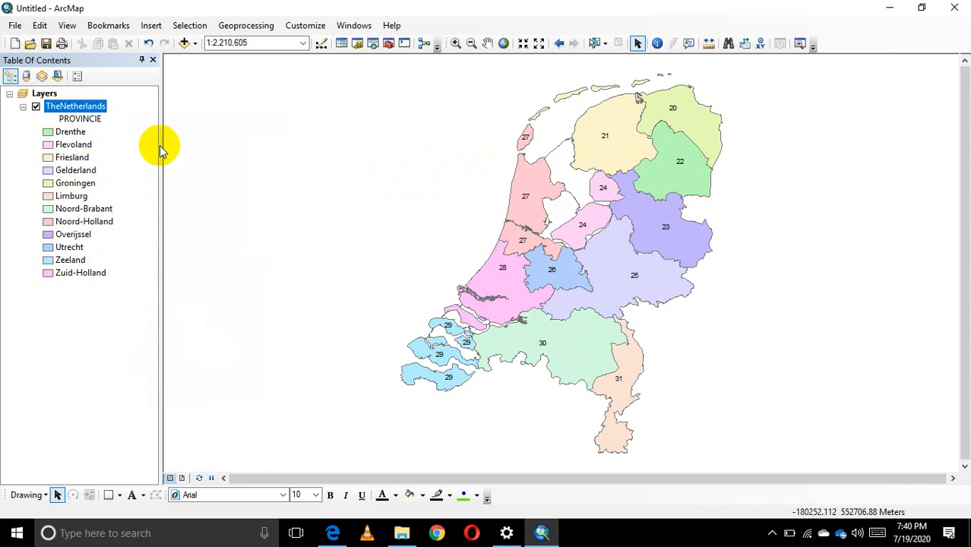
right_click(72, 110)
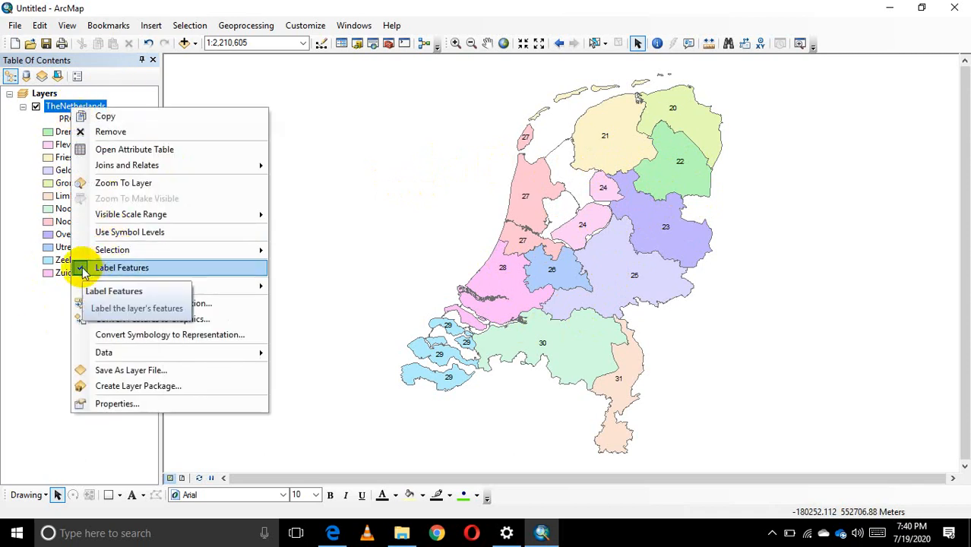
click(82, 269)
Open the label settings in TheNetherlands layer's properties.
right_click(81, 110)
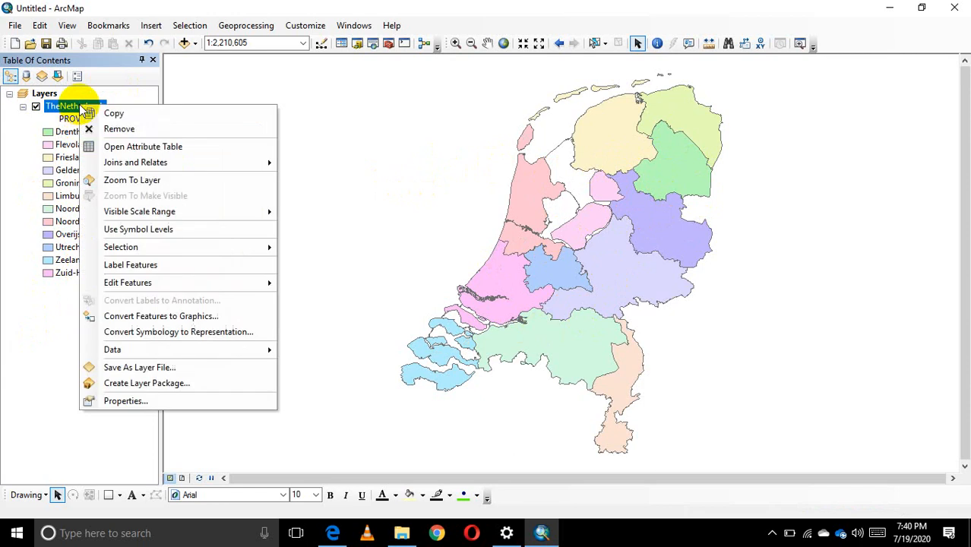
click(135, 402)
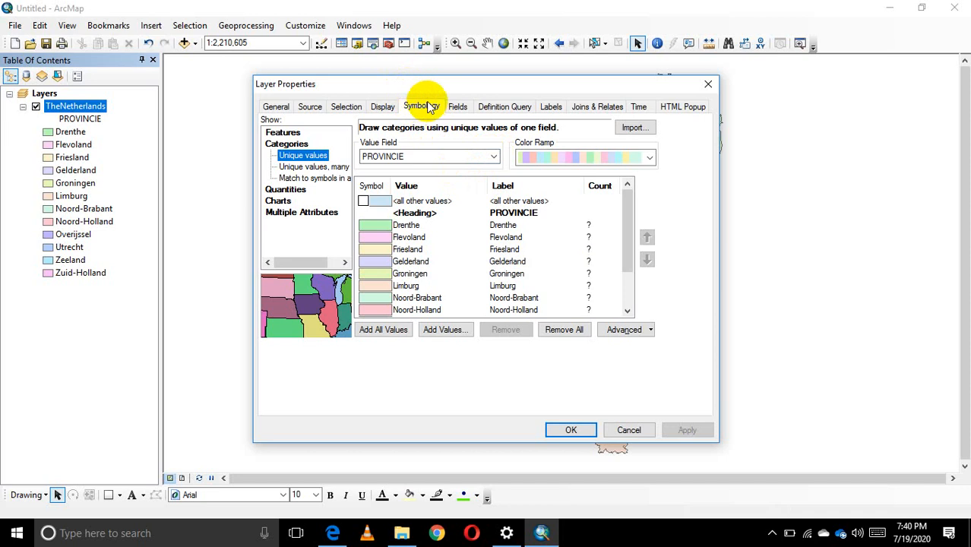
click(551, 108)
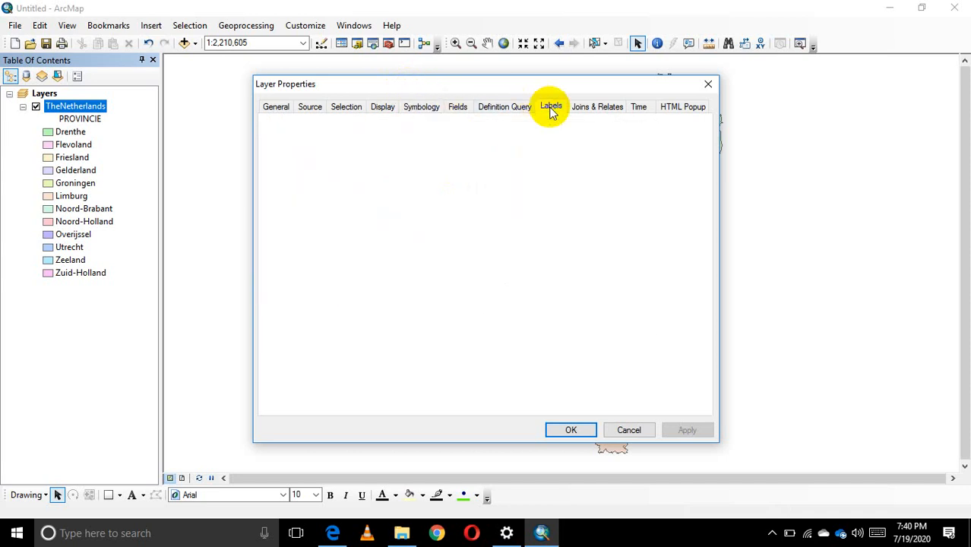
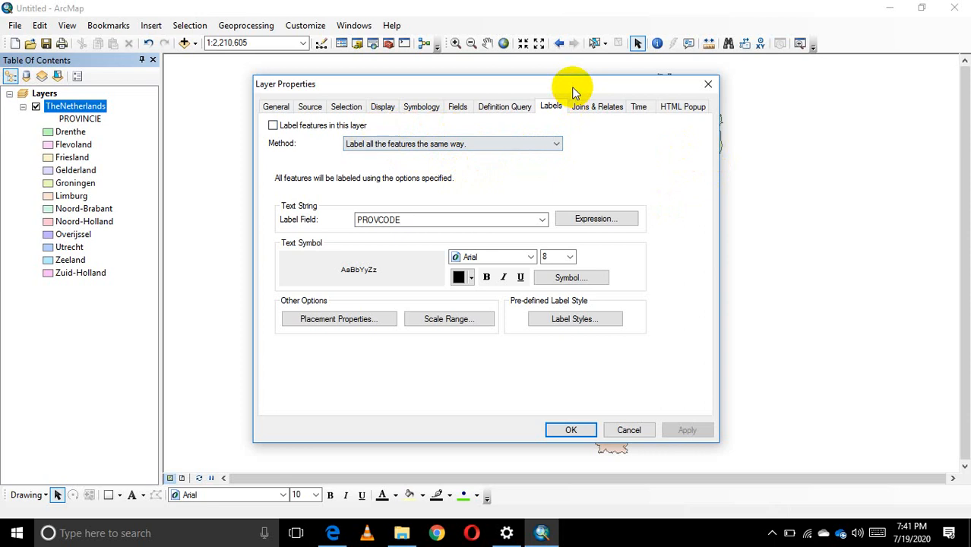
Set the label field to PROVINCIE for TheNetherlands layer, and make the label text bold at size 10.
drag(570, 86, 403, 90)
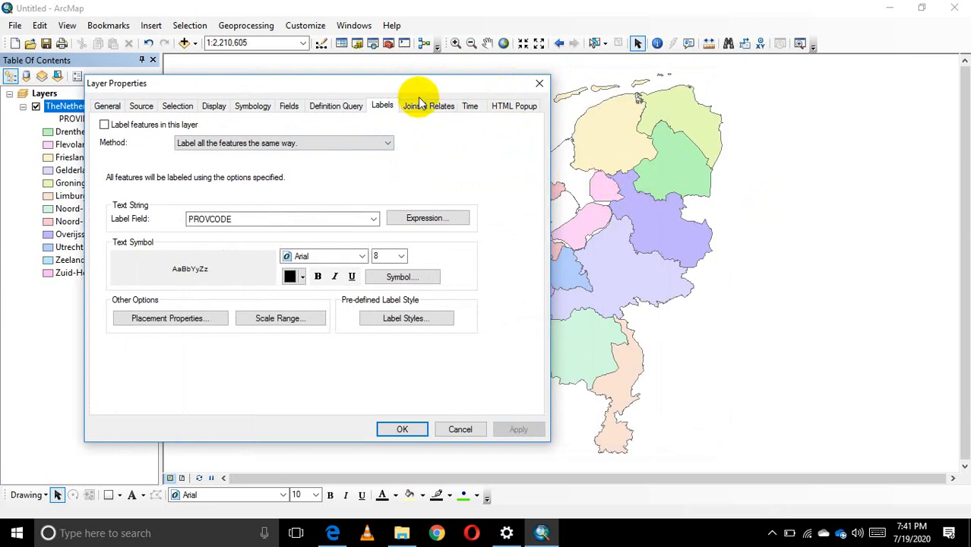
drag(419, 86, 590, 80)
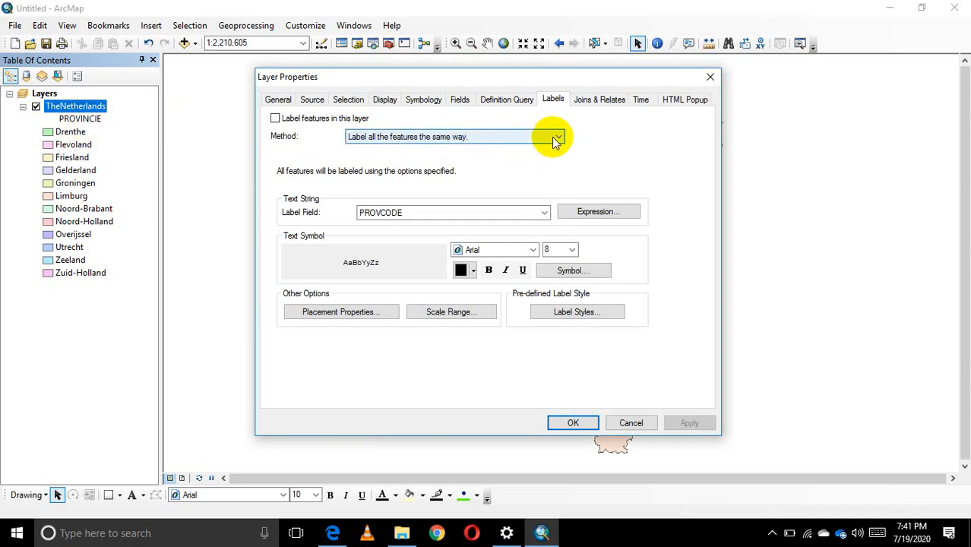
click(544, 213)
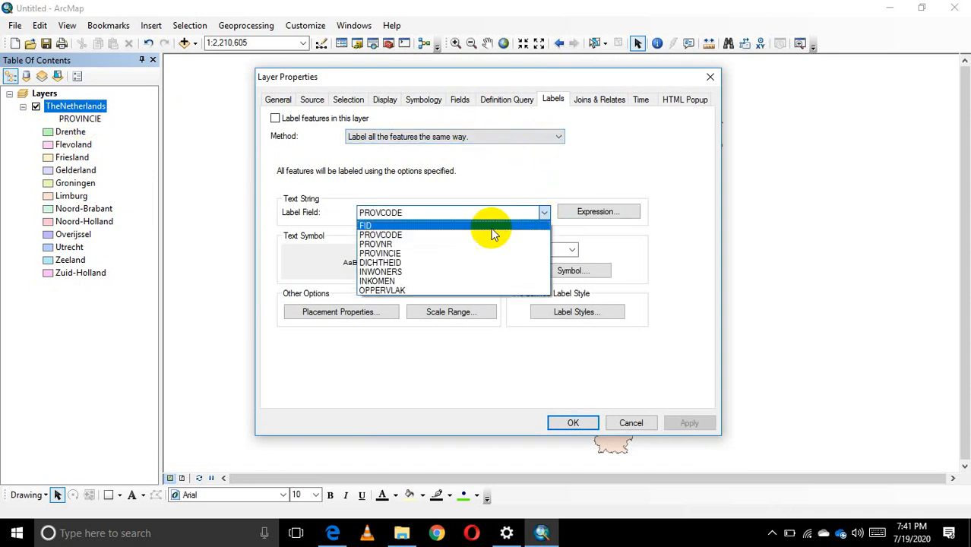
click(408, 258)
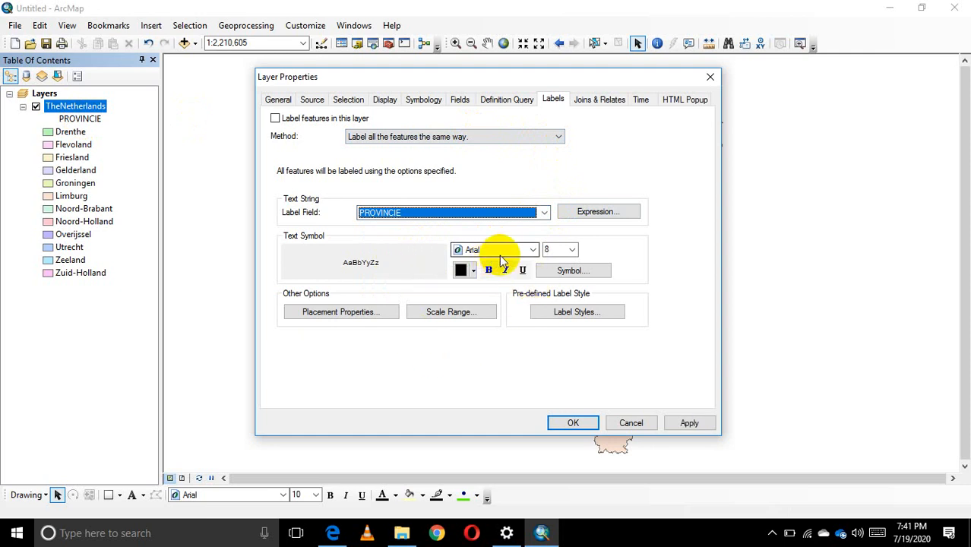
click(550, 251)
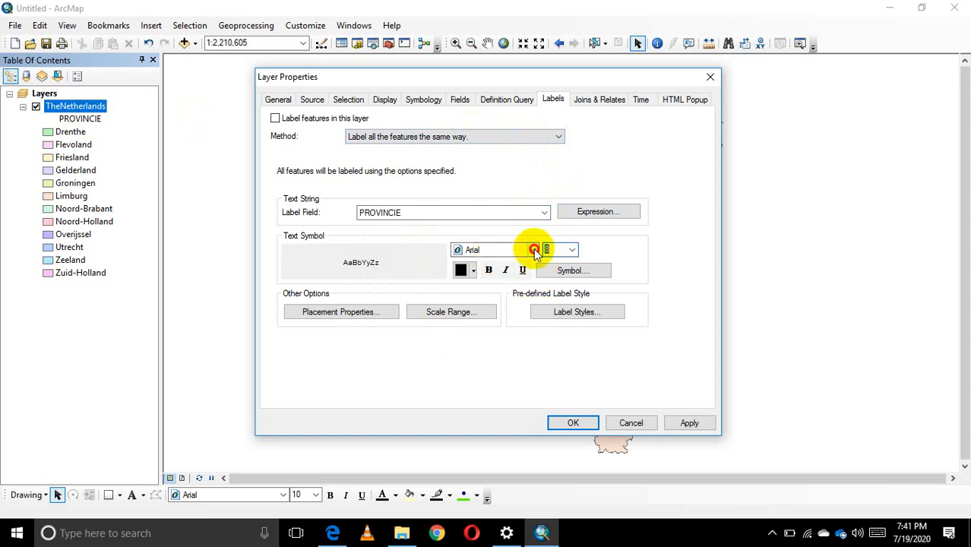
click(489, 272)
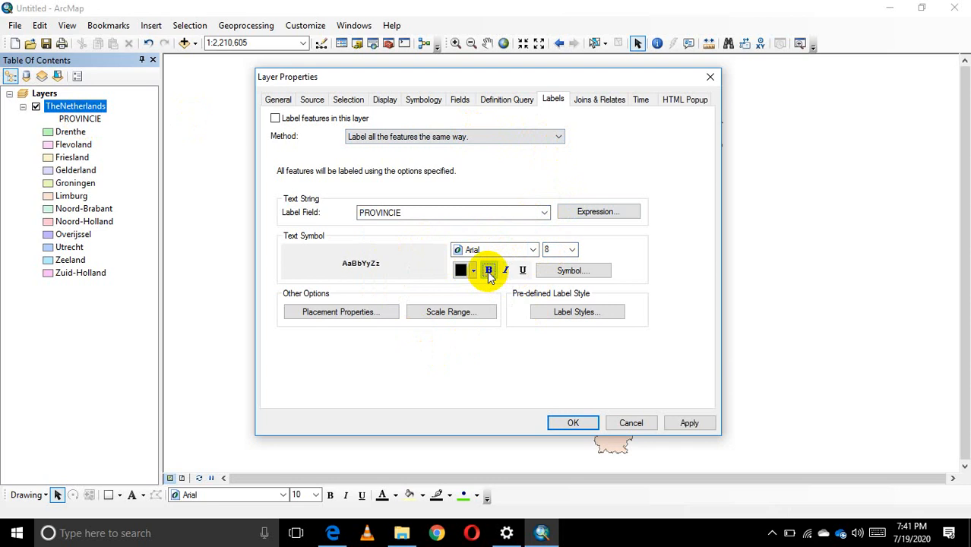
click(572, 250)
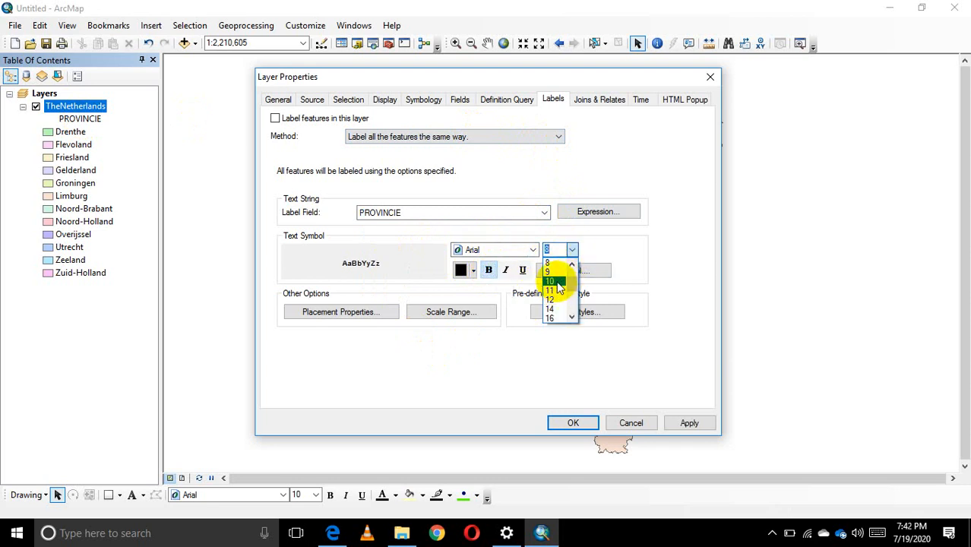
click(557, 283)
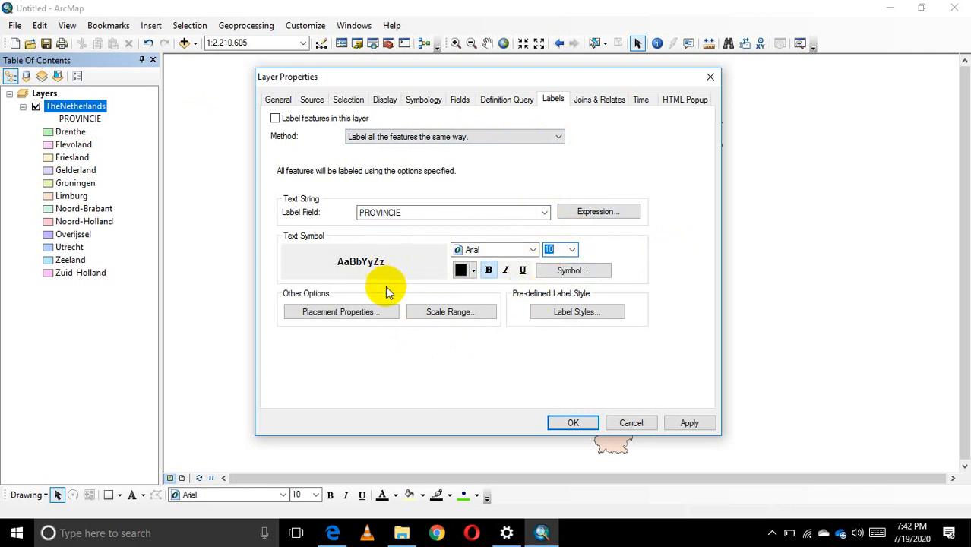
Set the label placement to Try horizontal first, then straight, and turn on feature labels for TheNetherlands layer.
click(341, 313)
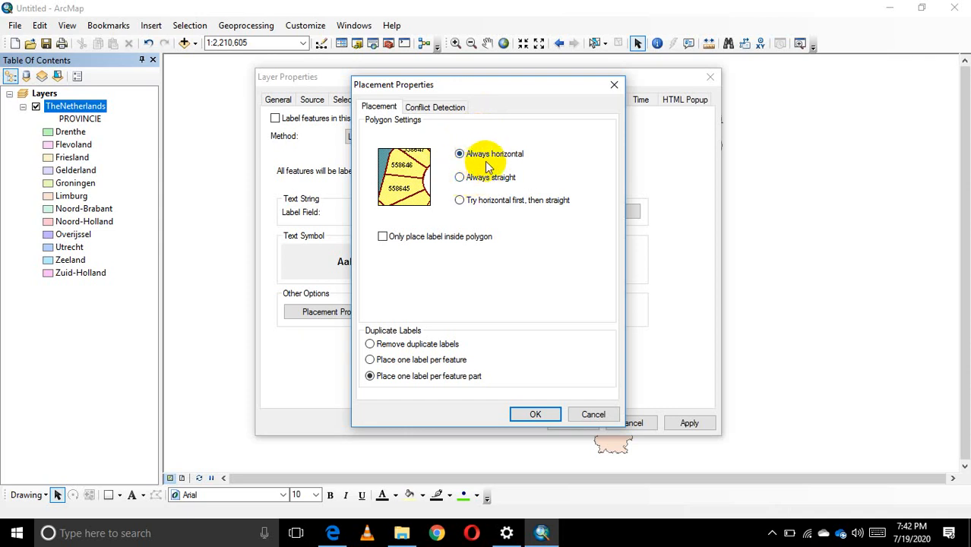
click(460, 202)
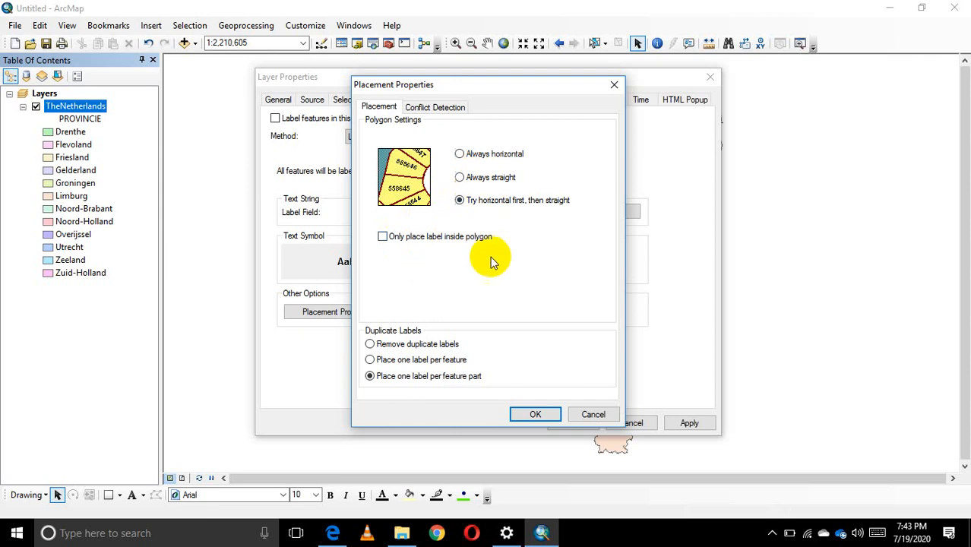
click(535, 415)
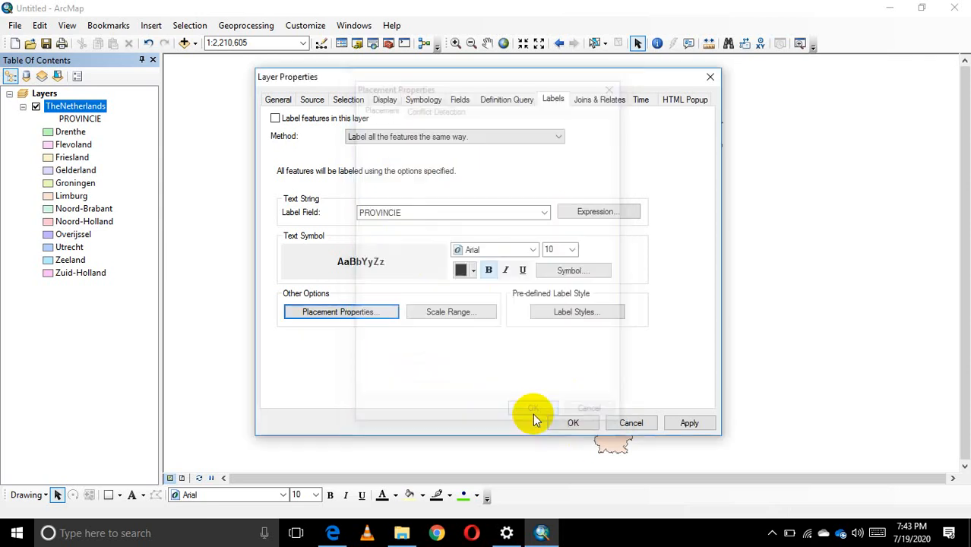
click(689, 424)
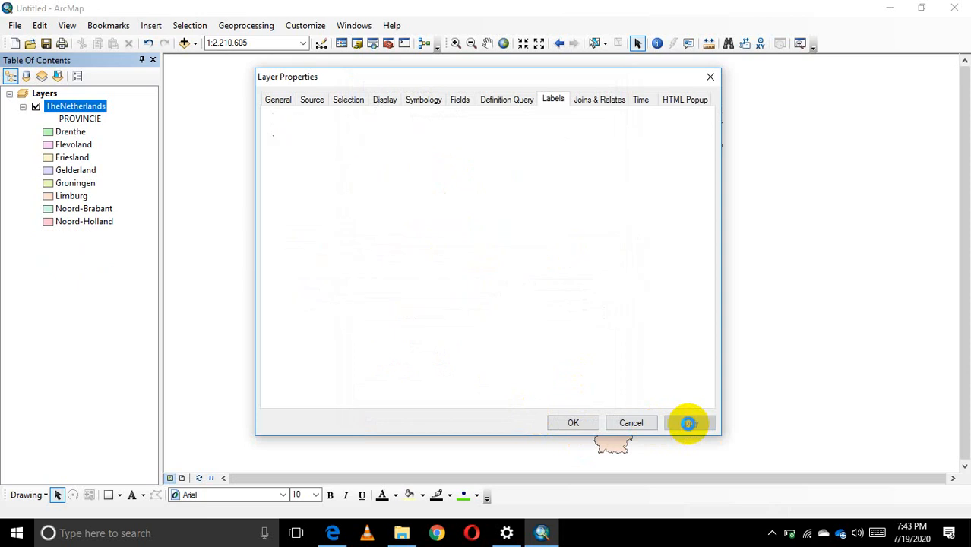
click(573, 424)
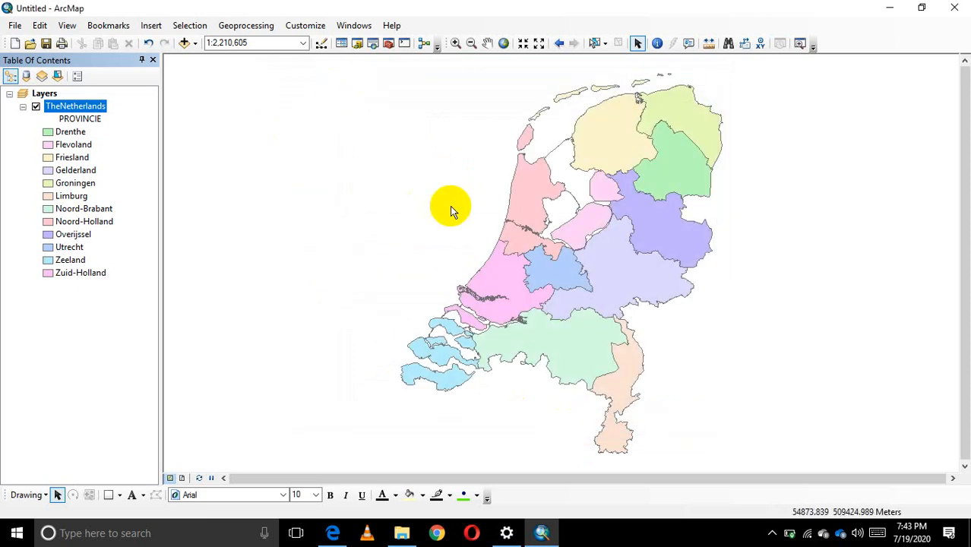
right_click(77, 107)
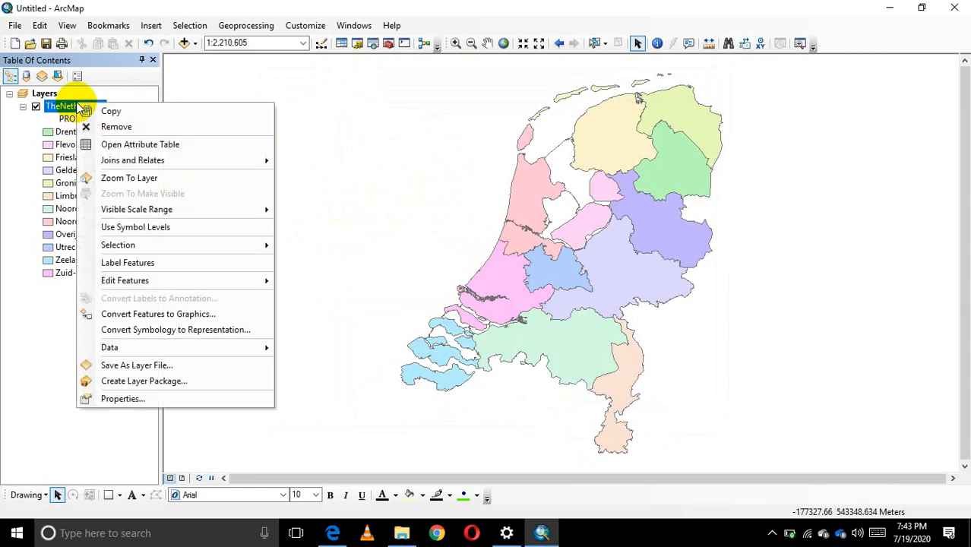
click(129, 265)
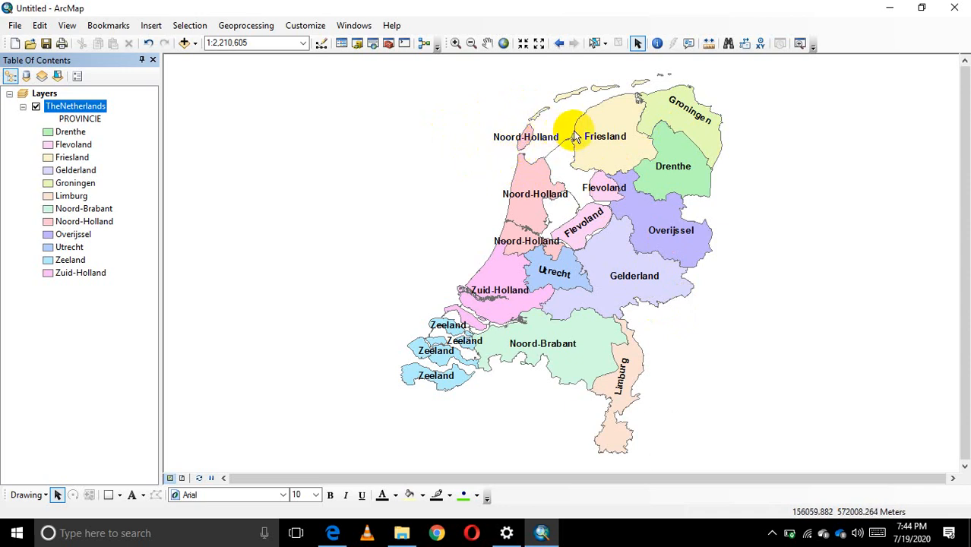
Restrict TheNetherlands layer's label placement to only place labels inside the polygon, and apply it to the map.
right_click(91, 109)
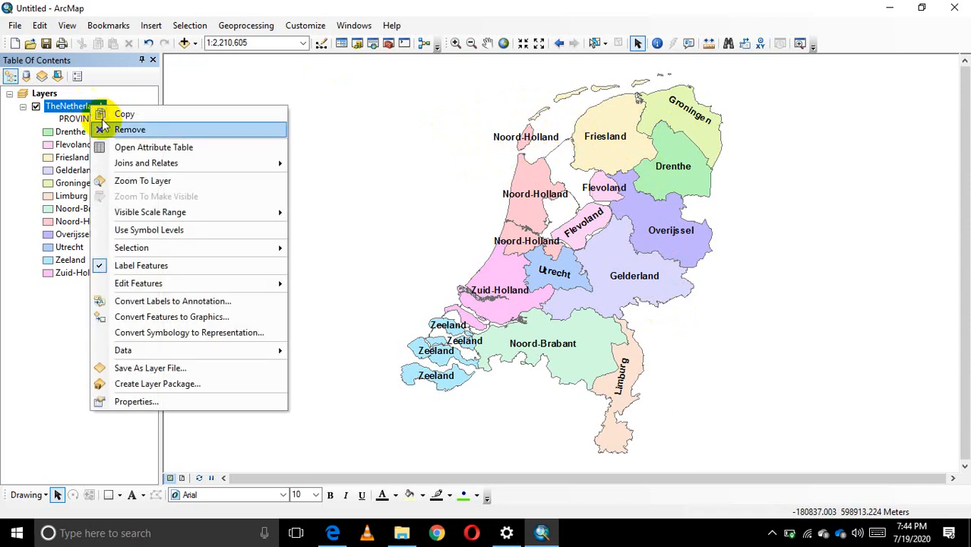
click(165, 401)
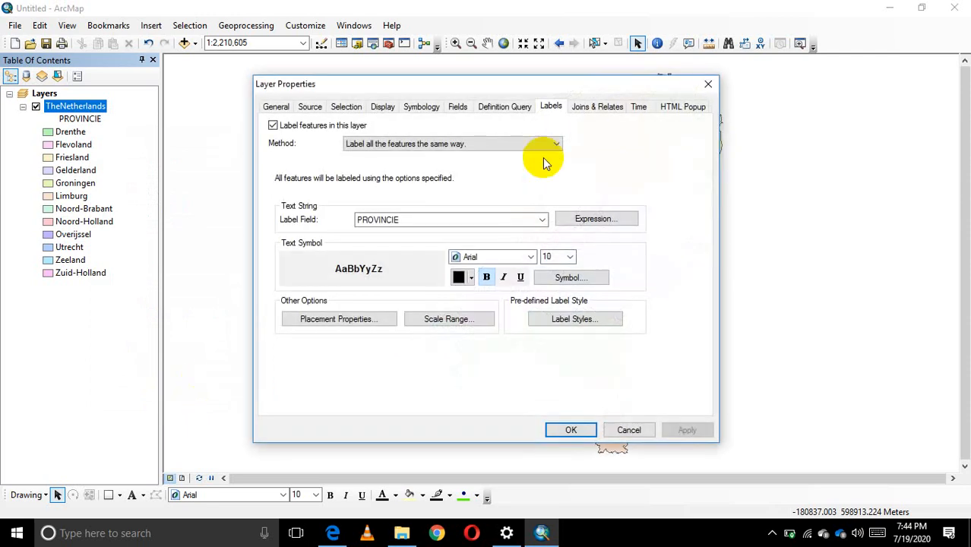
click(370, 322)
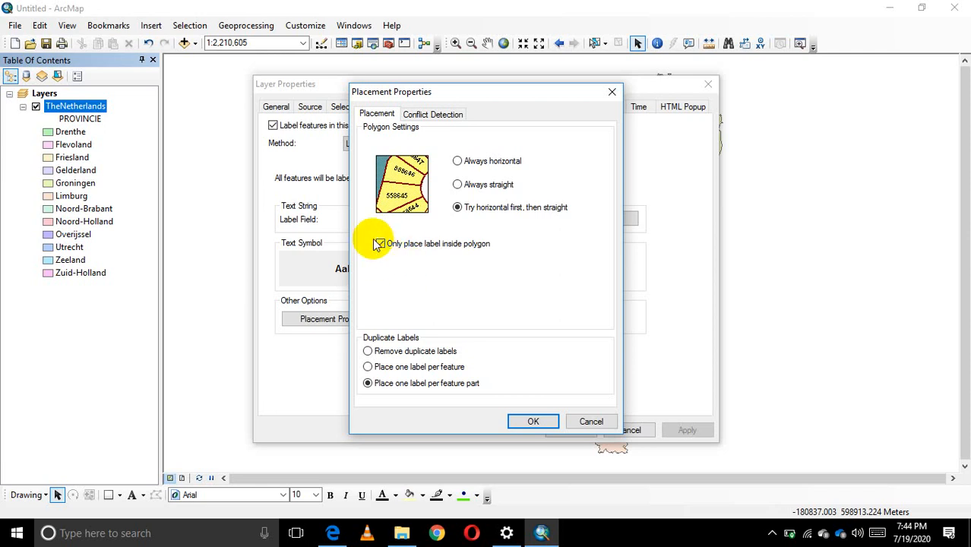
click(379, 244)
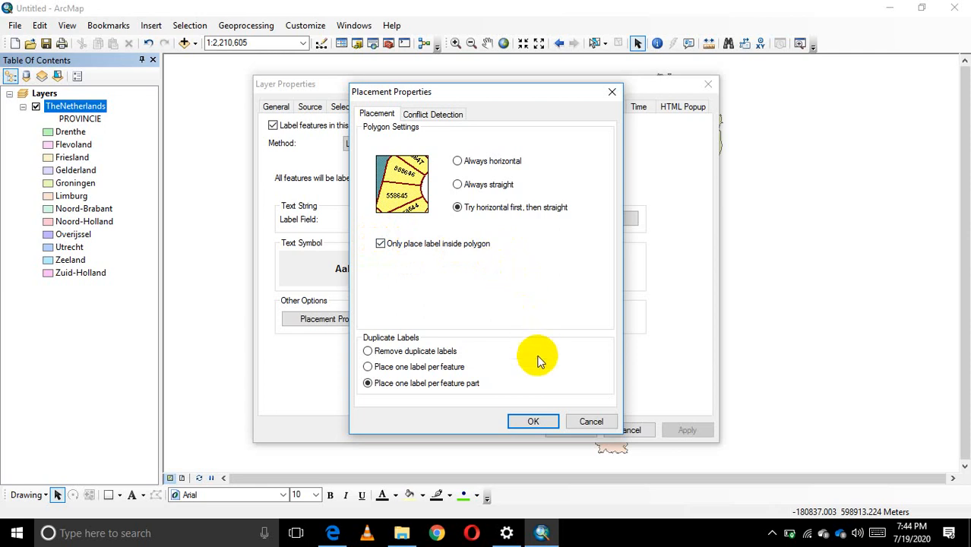
click(531, 424)
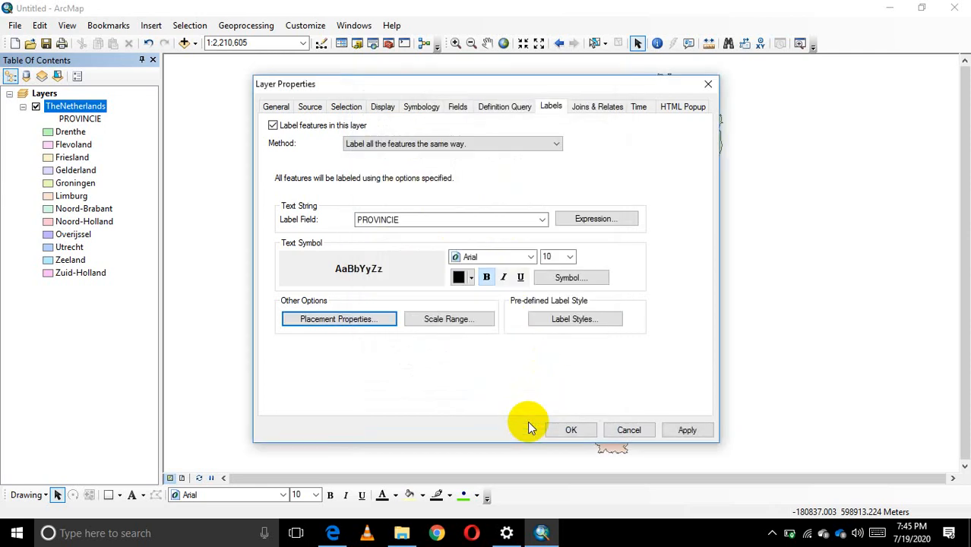
click(686, 431)
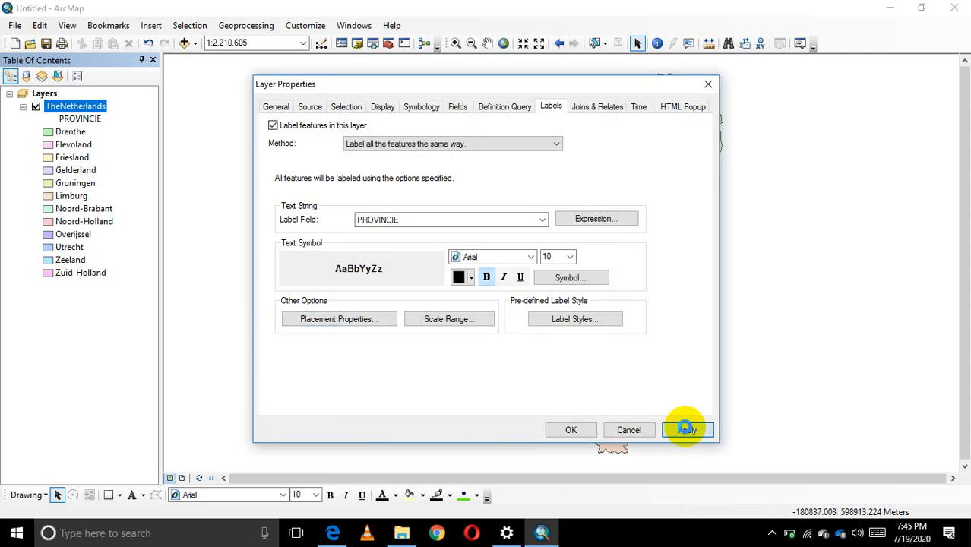
click(566, 430)
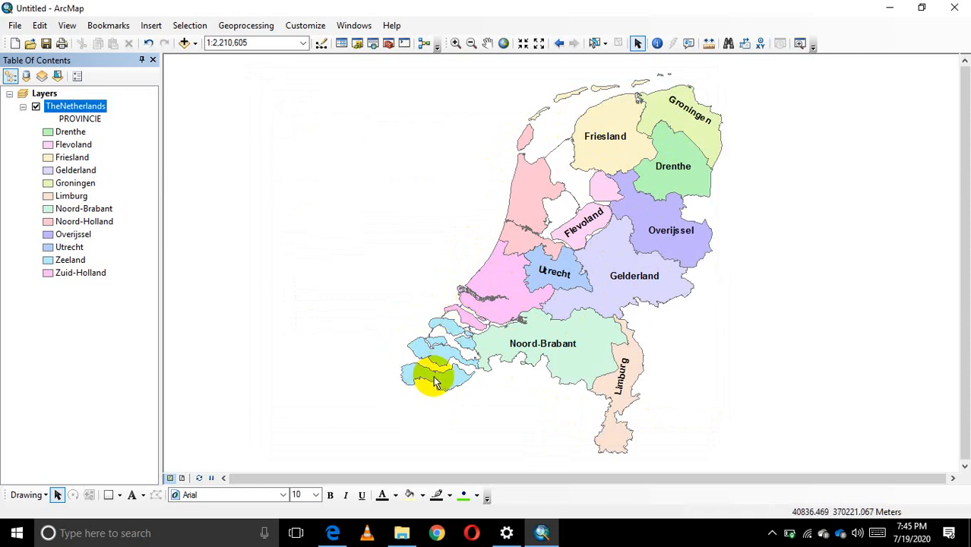
Examine how the province labels around Zeeland and across the whole country are placed at different map scales.
scroll(434, 380, up, 1)
scroll(433, 378, down, 4)
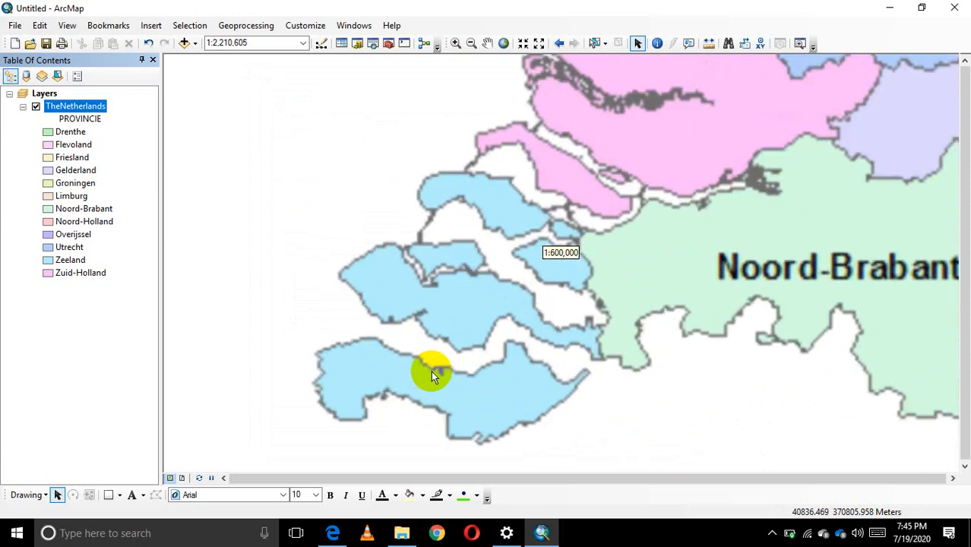
scroll(477, 288, down, 1)
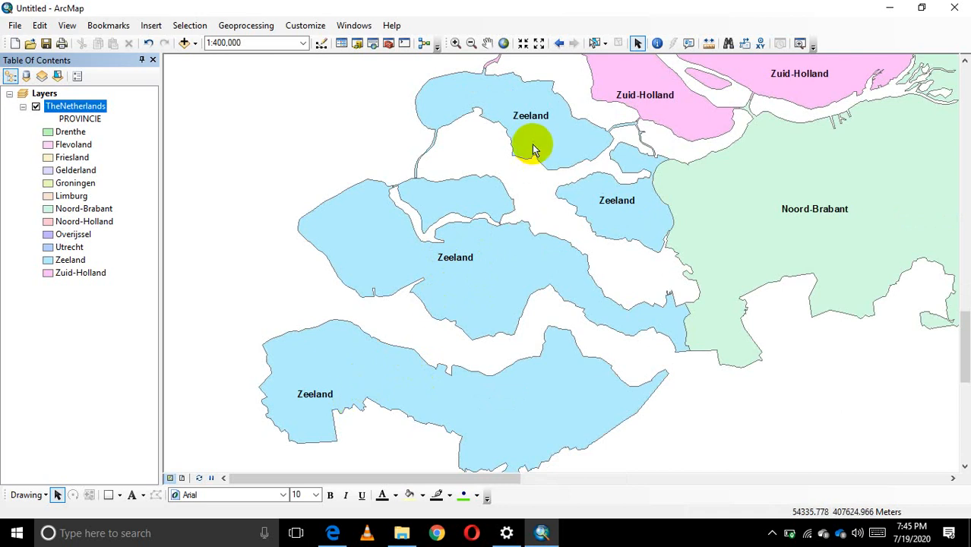
scroll(543, 371, up, 2)
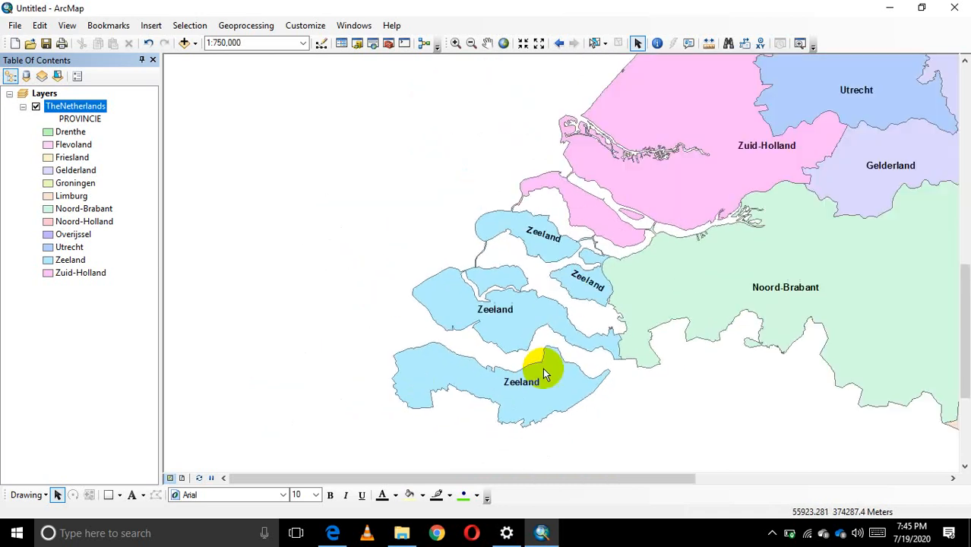
scroll(547, 367, up, 1)
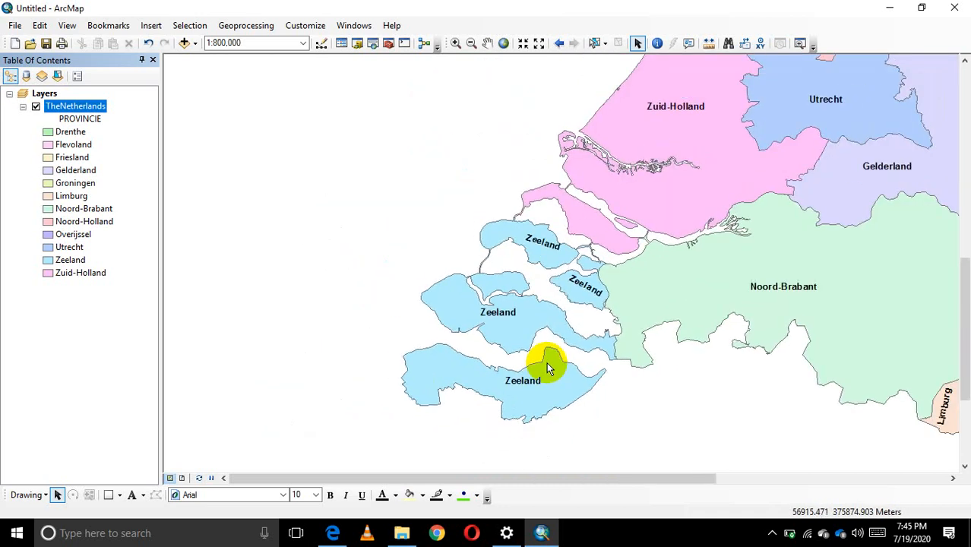
scroll(548, 367, up, 2)
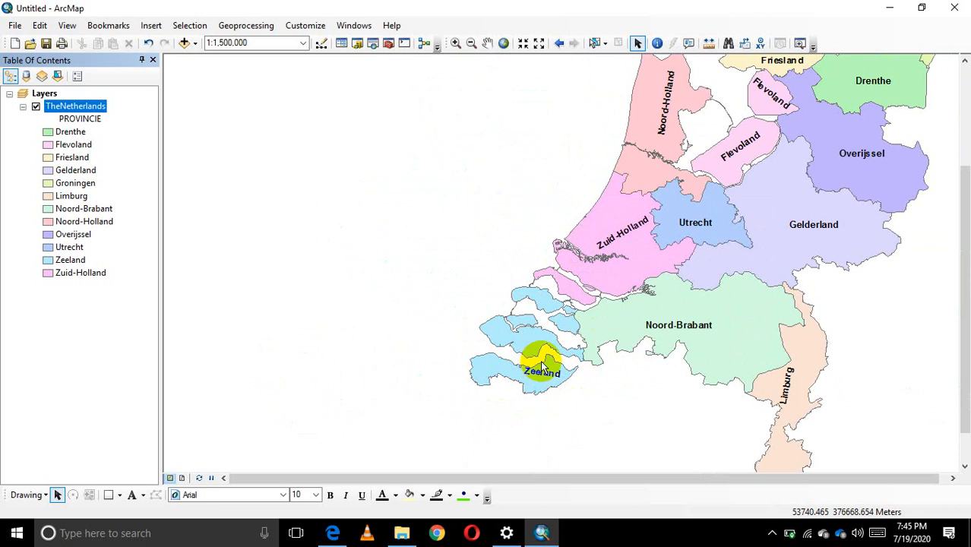
scroll(538, 353, up, 1)
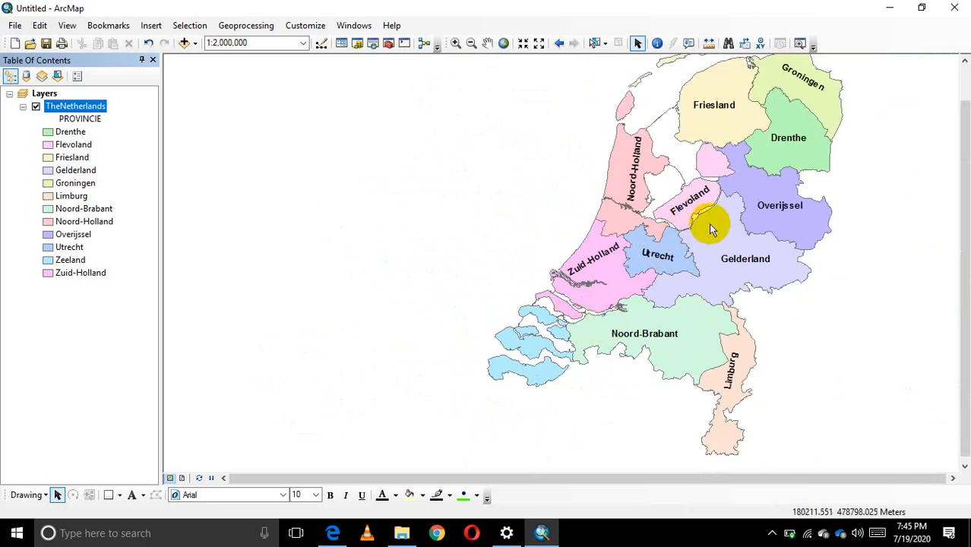
drag(704, 217, 501, 275)
scroll(502, 275, up, 1)
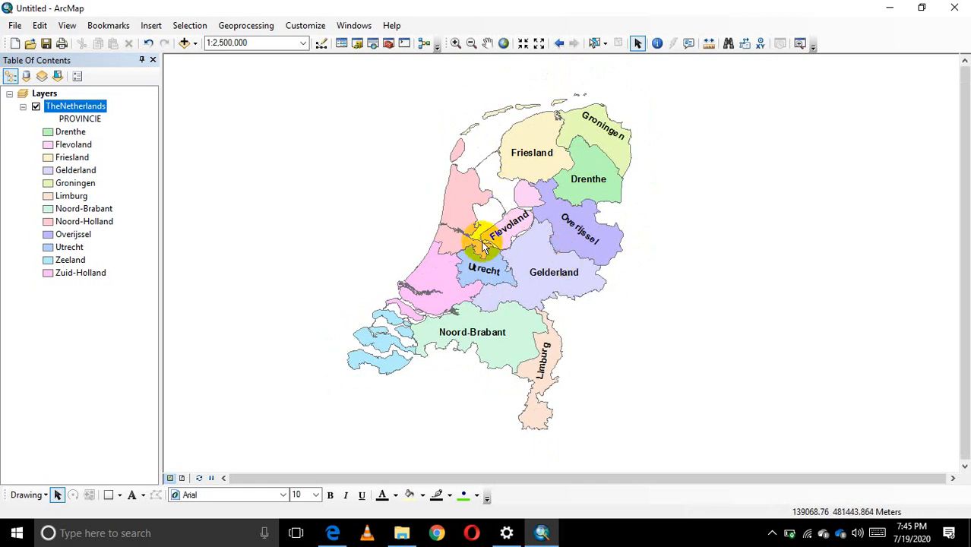
scroll(484, 243, down, 1)
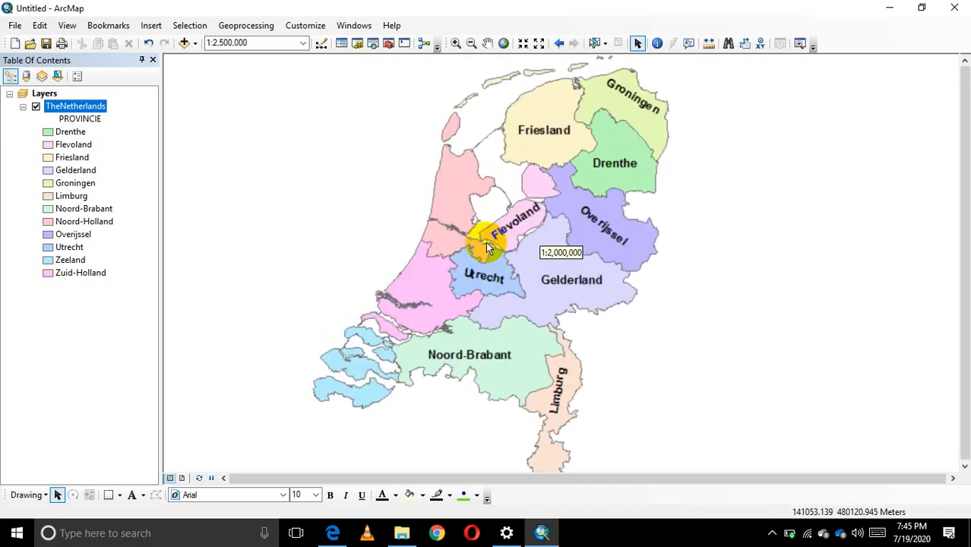
scroll(486, 242, up, 1)
scroll(482, 262, down, 1)
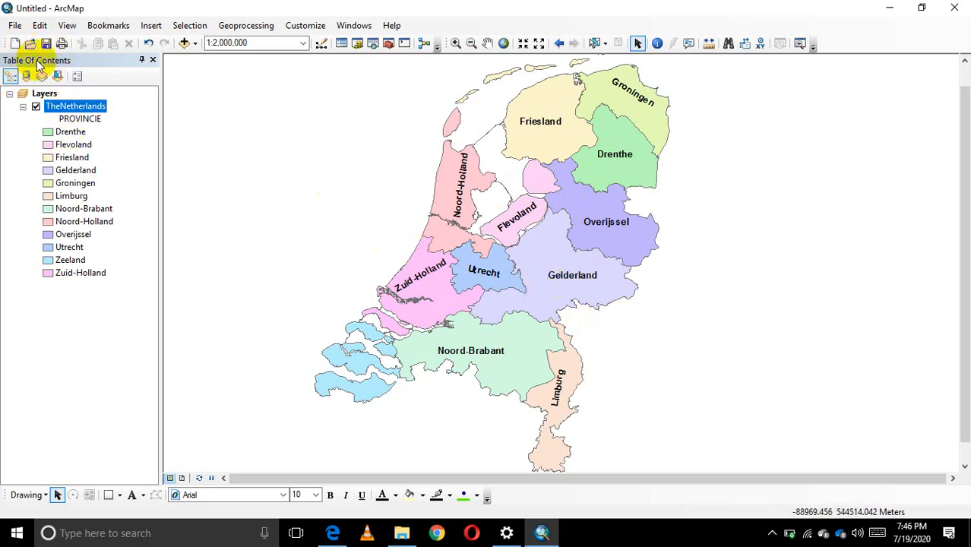
Start saving the map document under a new name and create a folder named ex_1 on the Desktop for it.
click(14, 25)
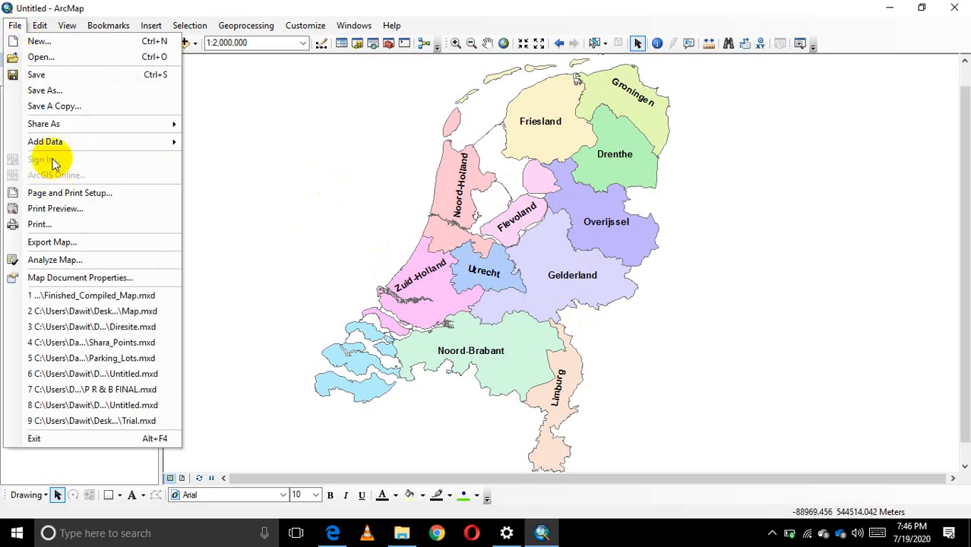
click(50, 93)
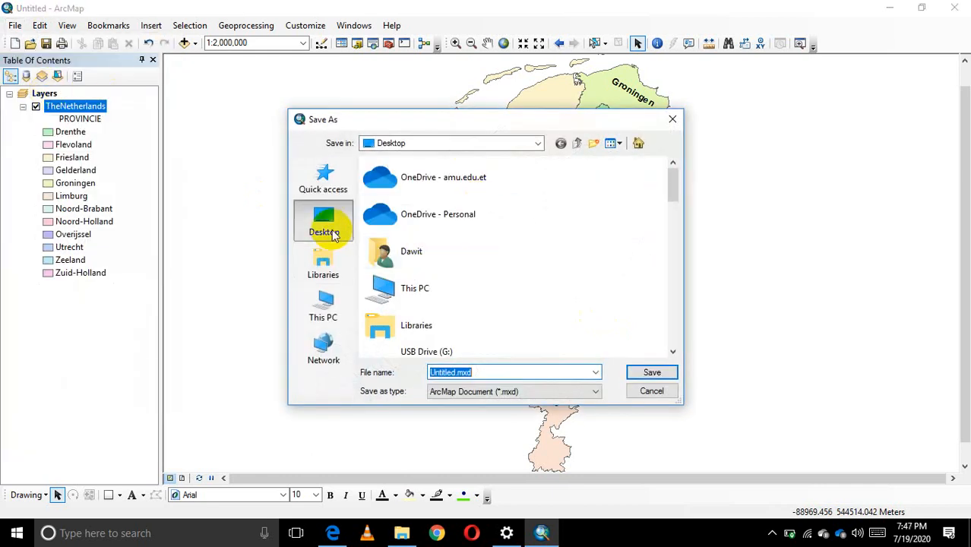
click(597, 144)
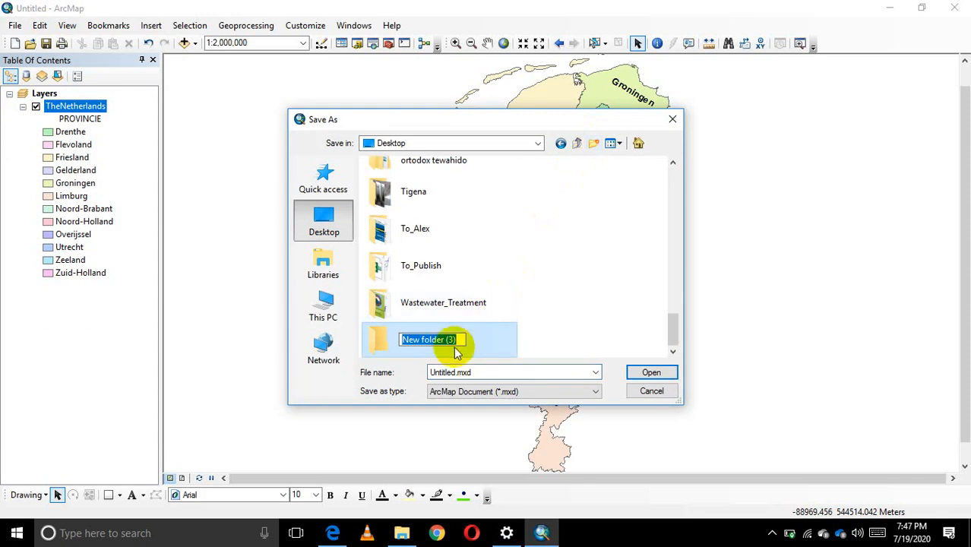
text(ex)
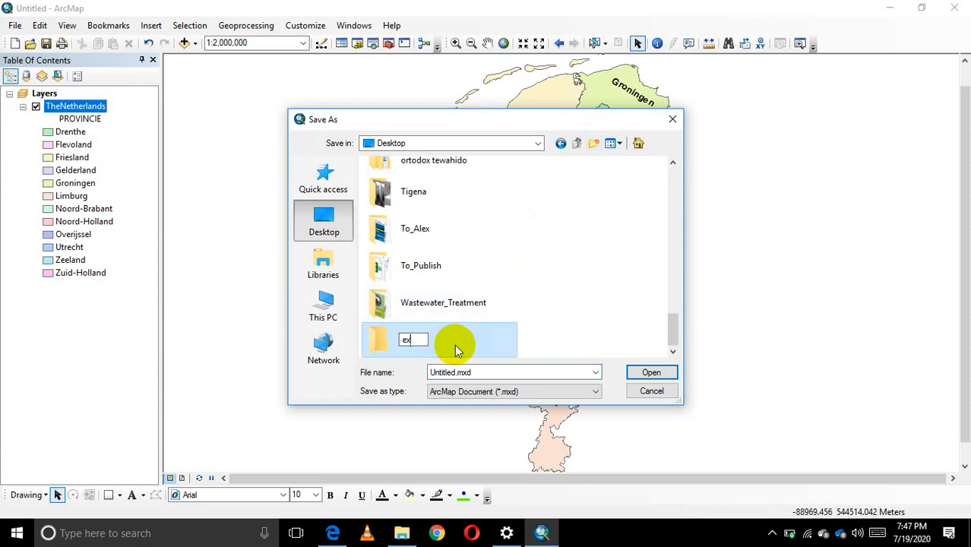
text(_1)
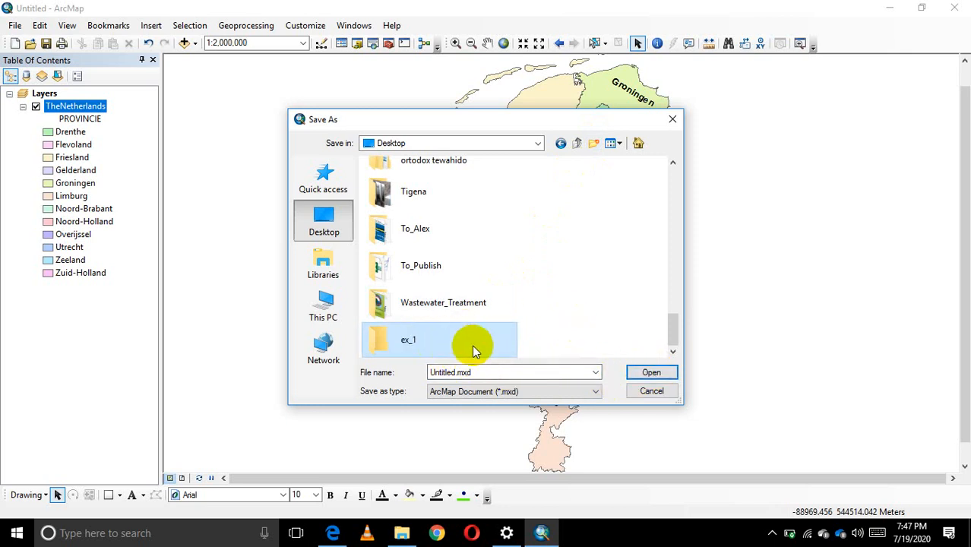
Save the map document as Ex_1 in ArcMap Document (*.mxd) format inside the ex_1 folder.
click(447, 340)
double_click(447, 340)
double_click(454, 372)
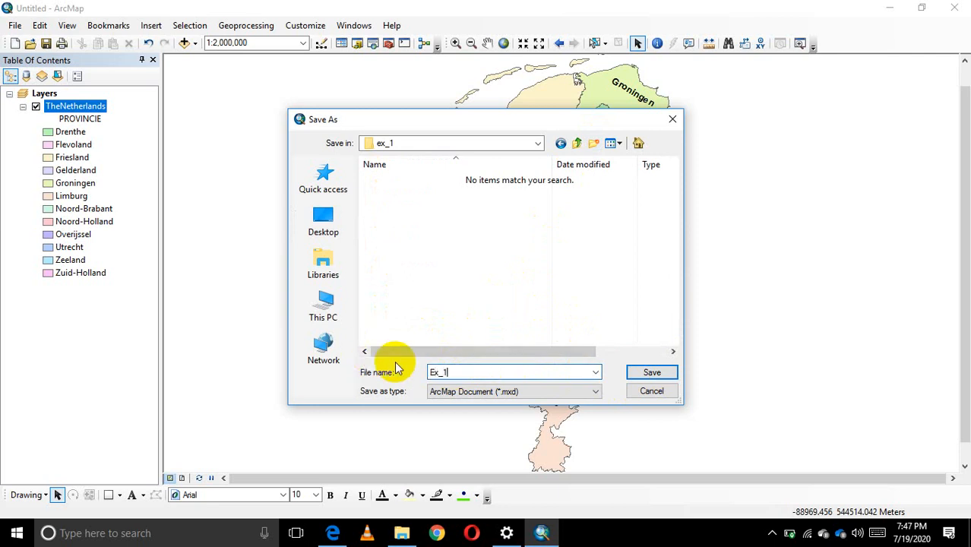
click(649, 372)
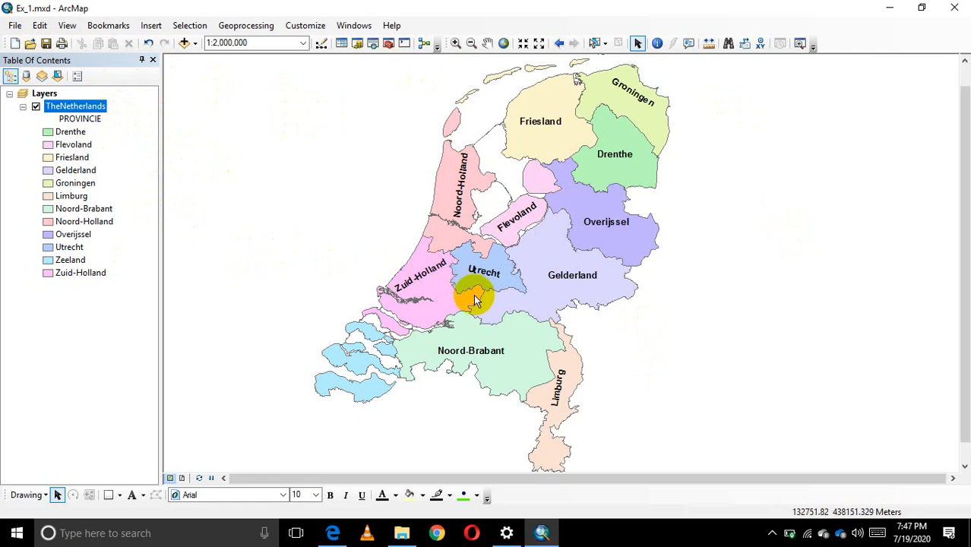
click(497, 266)
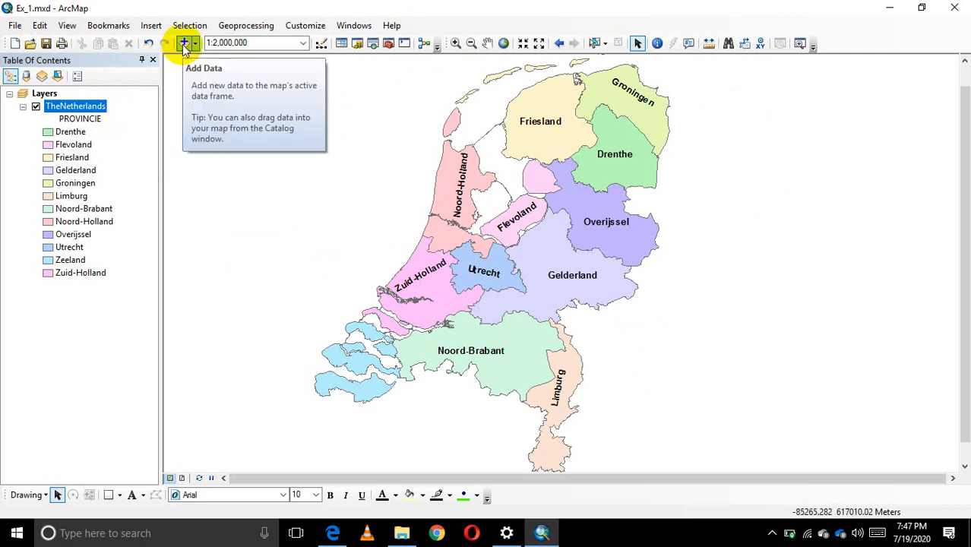
Minimize the map window, check the ex_1 folder on the Desktop for the saved Ex_1.mxd file, and close the folder.
click(889, 9)
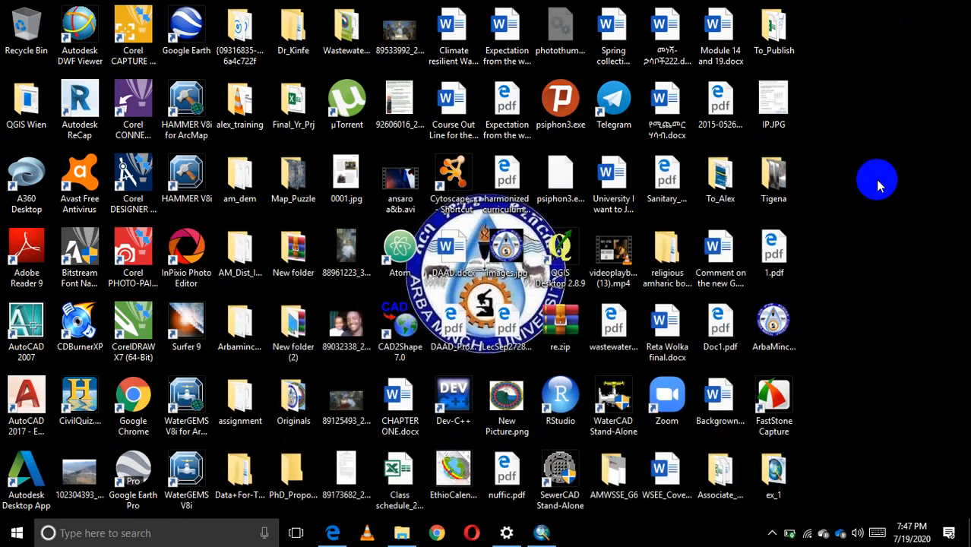
double_click(774, 475)
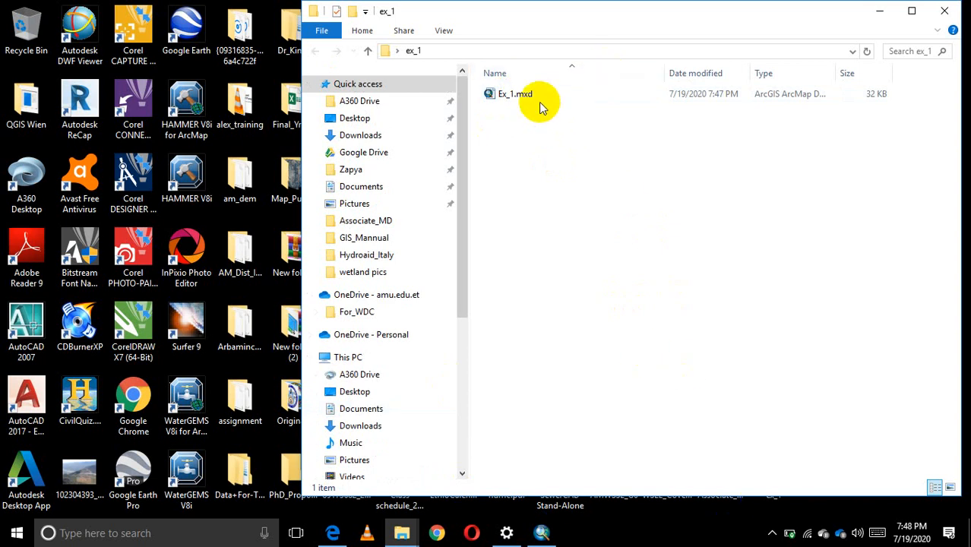
click(536, 105)
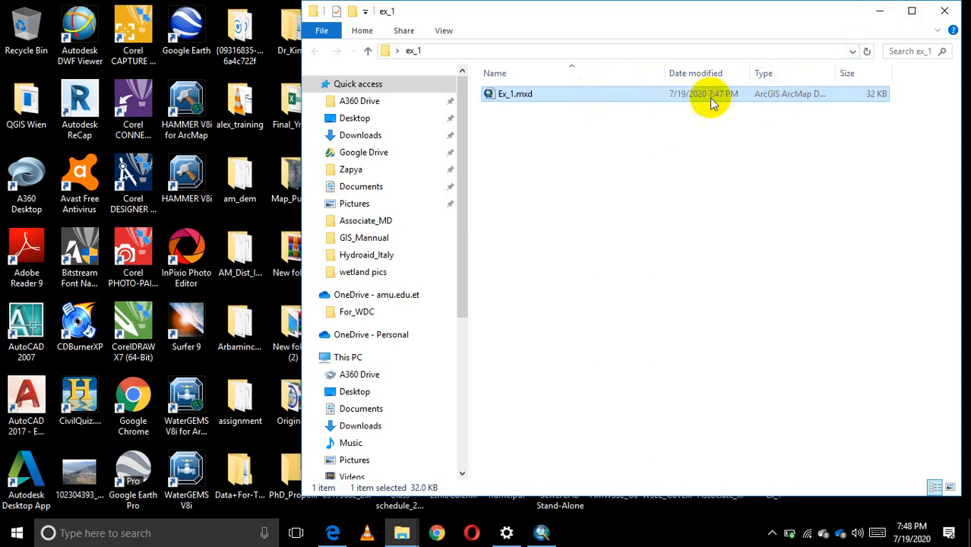
click(947, 10)
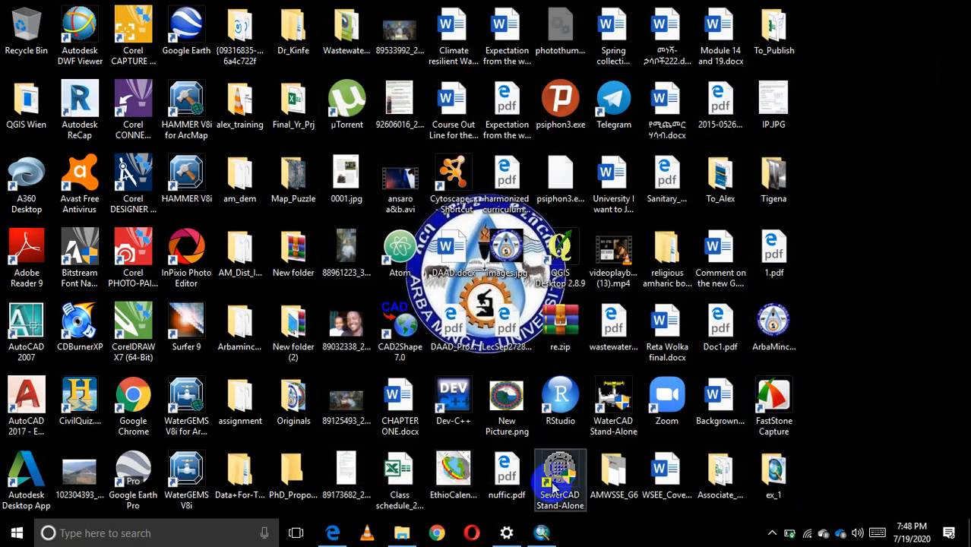
Switch back to ArcMap with the Ex_1.mxd map and exit the program.
click(557, 535)
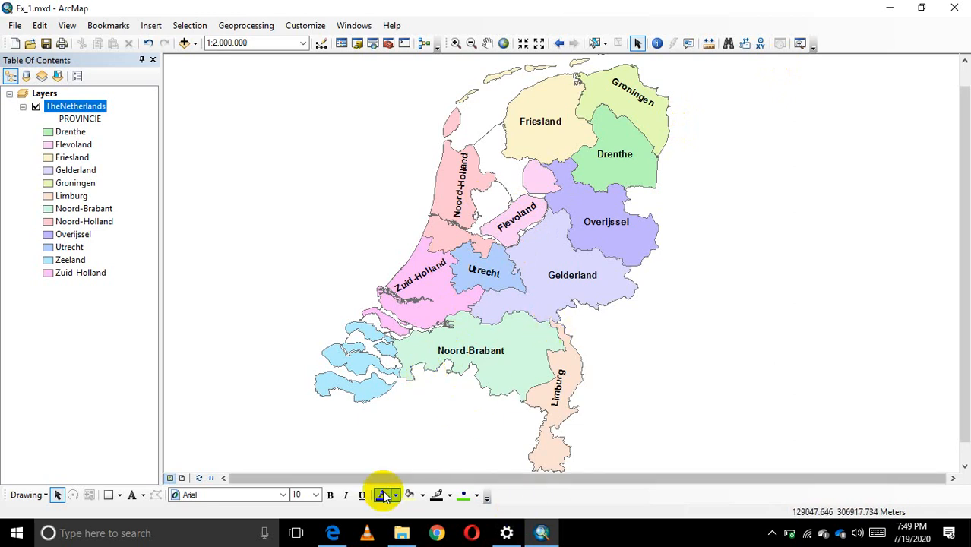
mouse_move(336, 538)
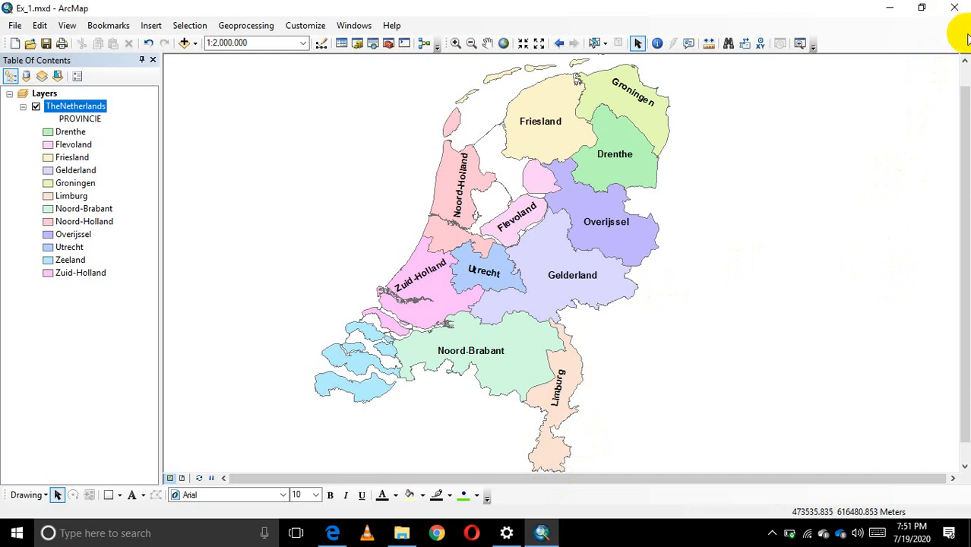
click(953, 9)
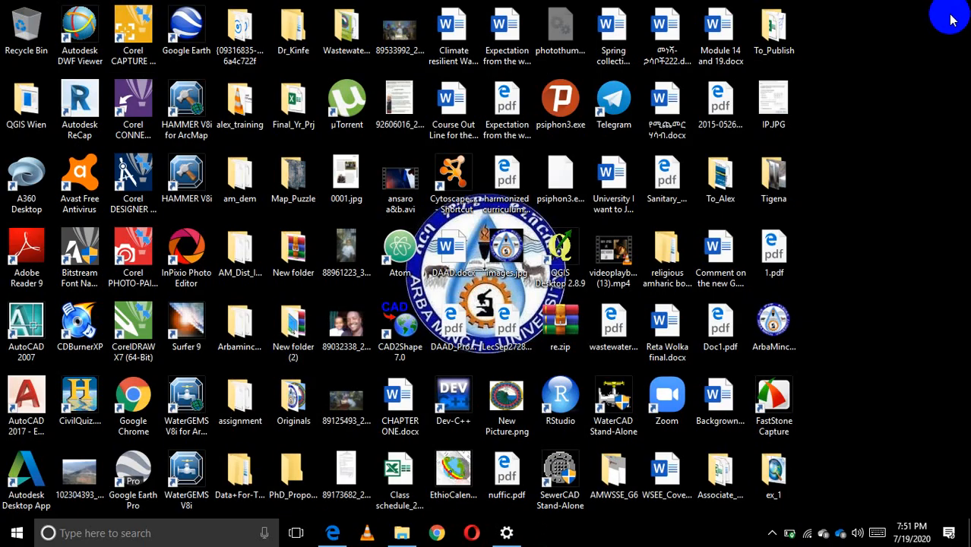